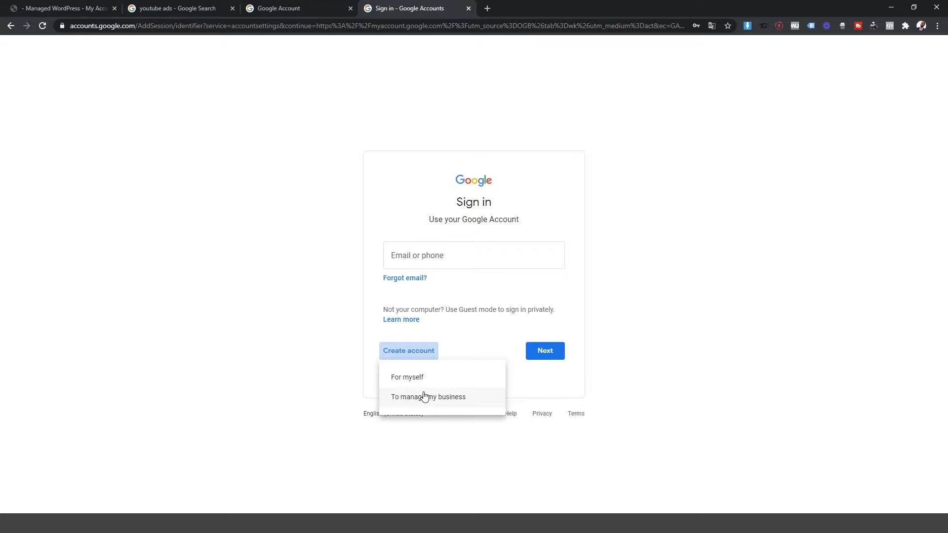
- Create a Google account for managing a business and agree to the Privacy and Terms
click(425, 396)
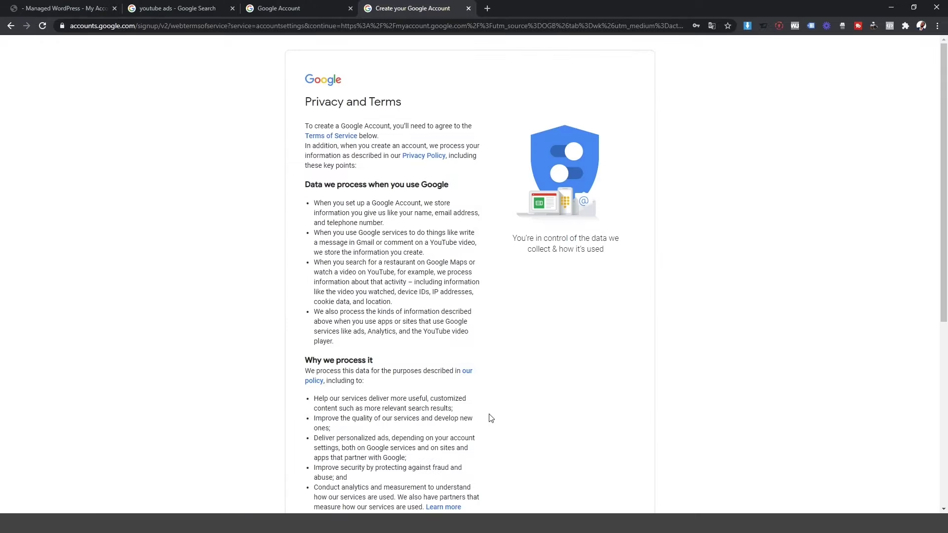
scroll(551, 379, down, 6)
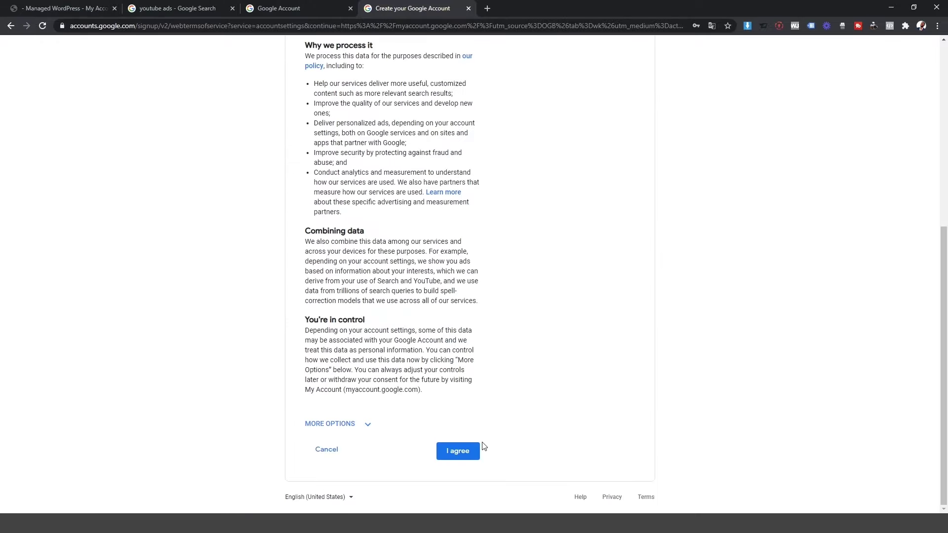
click(475, 453)
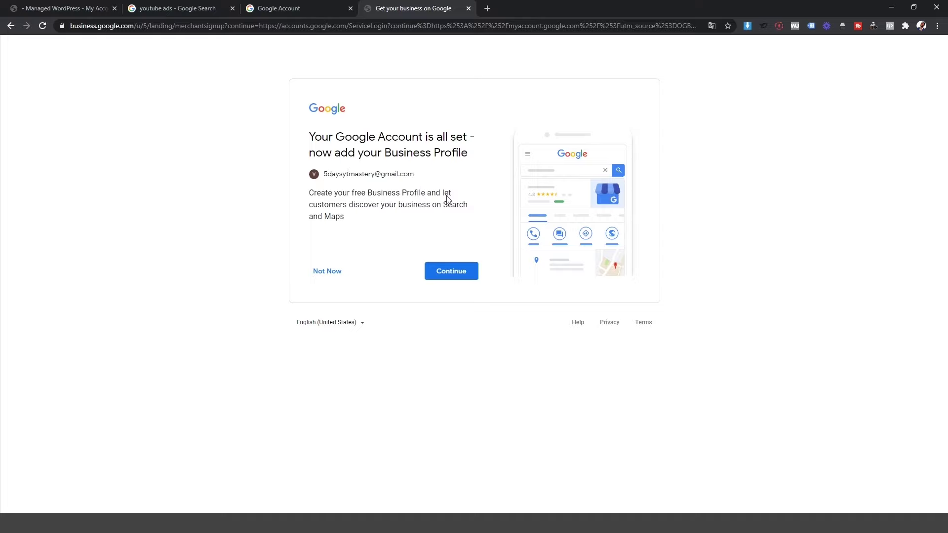
- Search the web for "google ads" and open the official Google Ads site
click(478, 26)
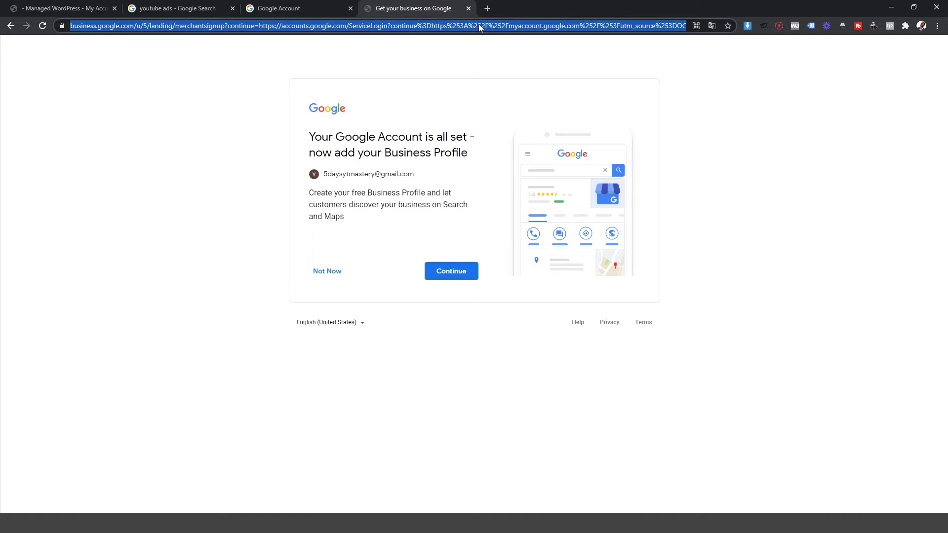
text(google)
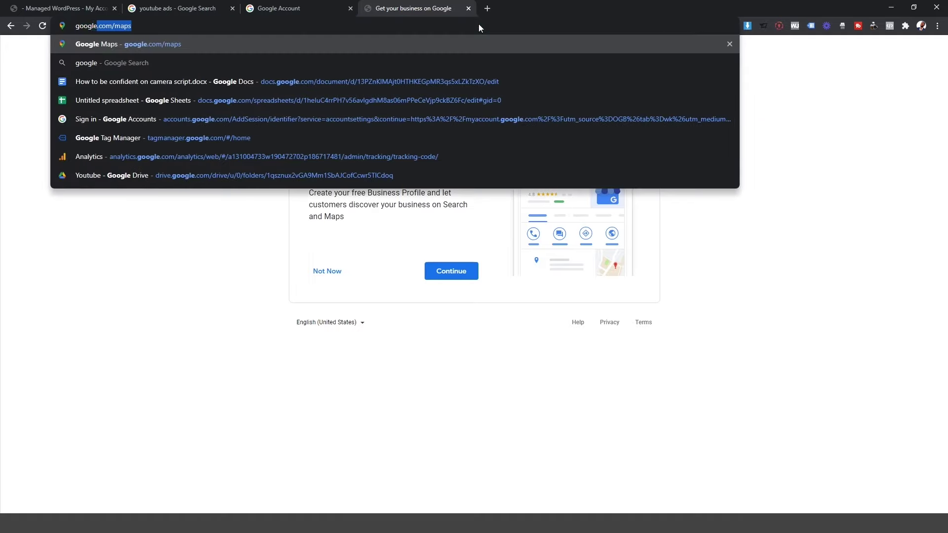
text( ads)
key(Return)
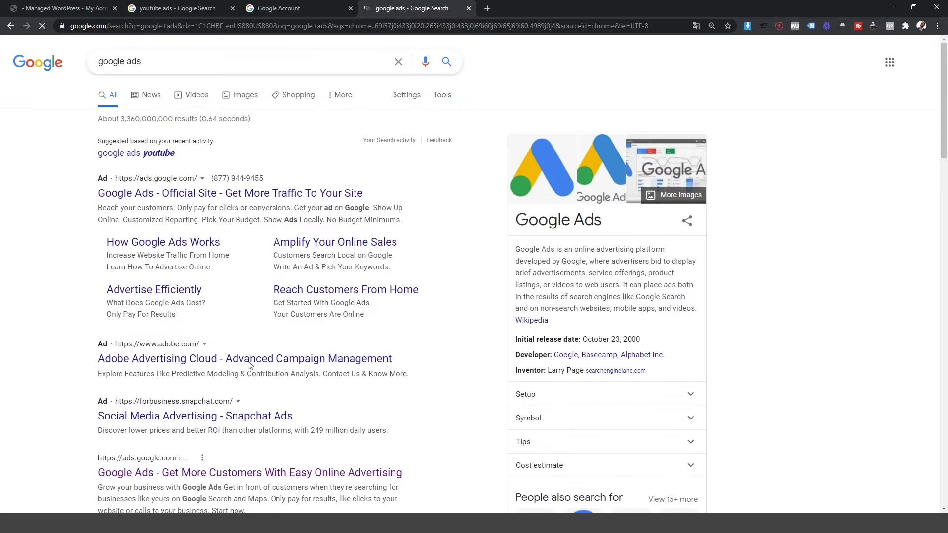
click(195, 198)
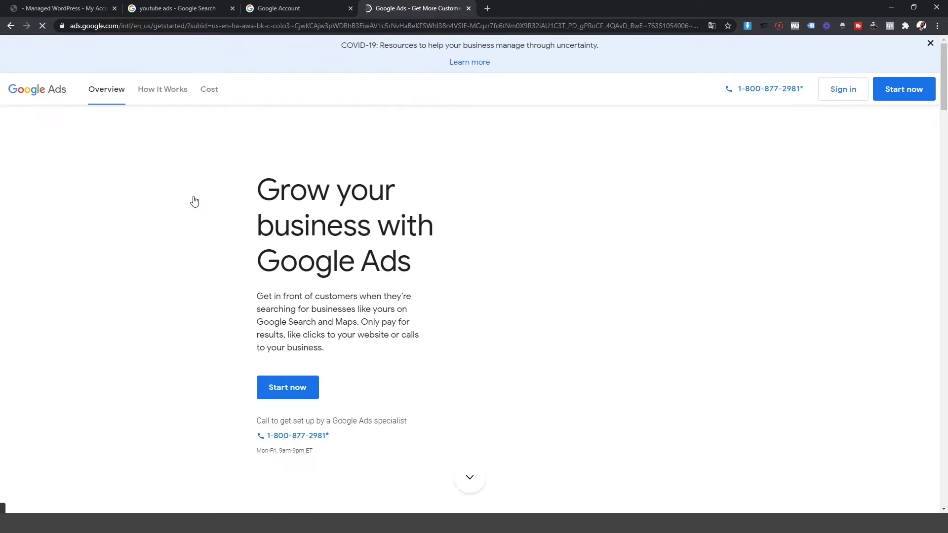
- Sign in to create a new Google Ads account and choose "Get more website sales or sign-ups" as its main advertising goal
click(836, 97)
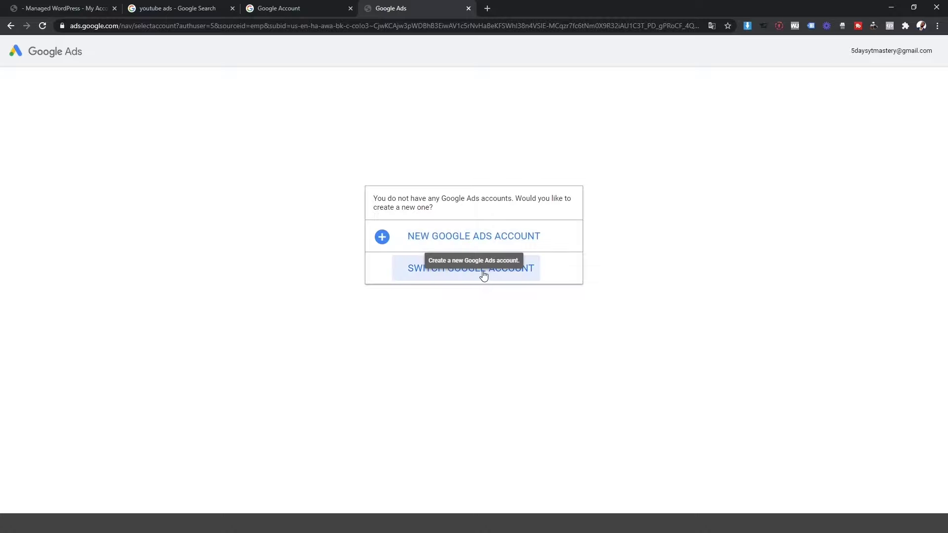
click(445, 241)
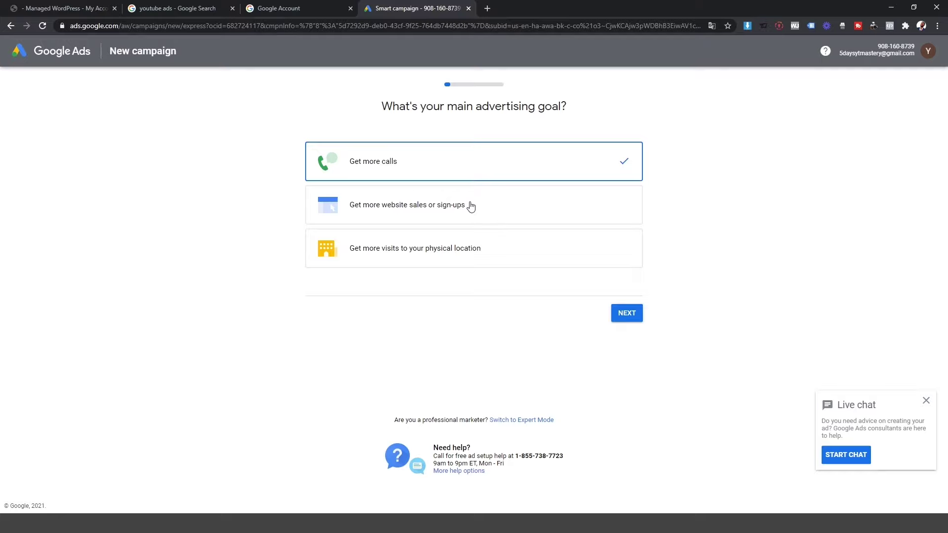
click(361, 207)
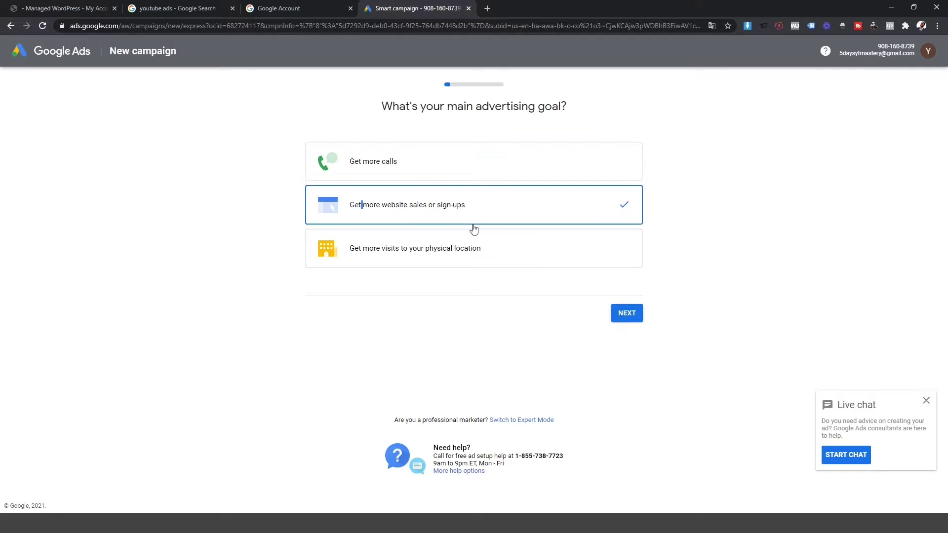
click(624, 313)
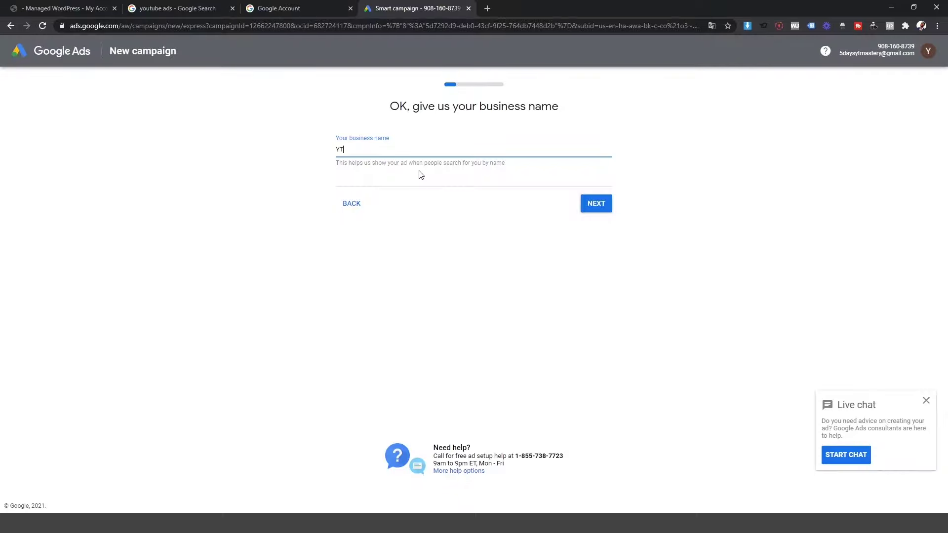
- Enter "YT Ads Mastery" as the business name, correcting the spelling of the last word
text(YT Ads MA)
text(ster)
text(tey)
click(486, 238)
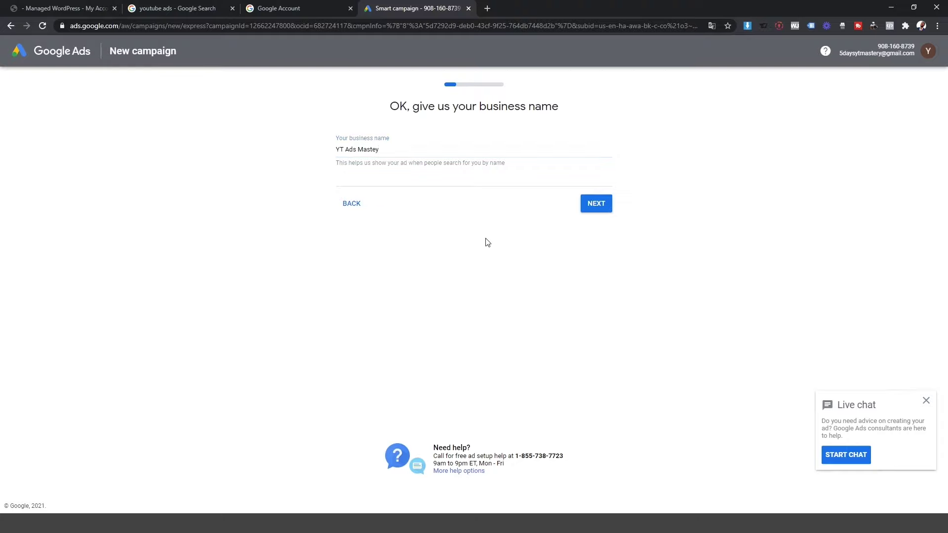
double_click(367, 149)
right_click(363, 149)
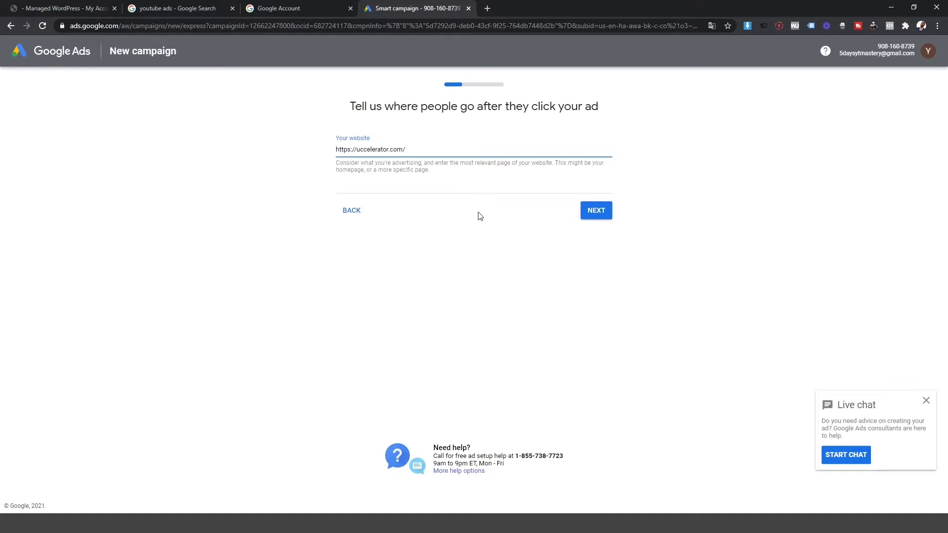
click(605, 212)
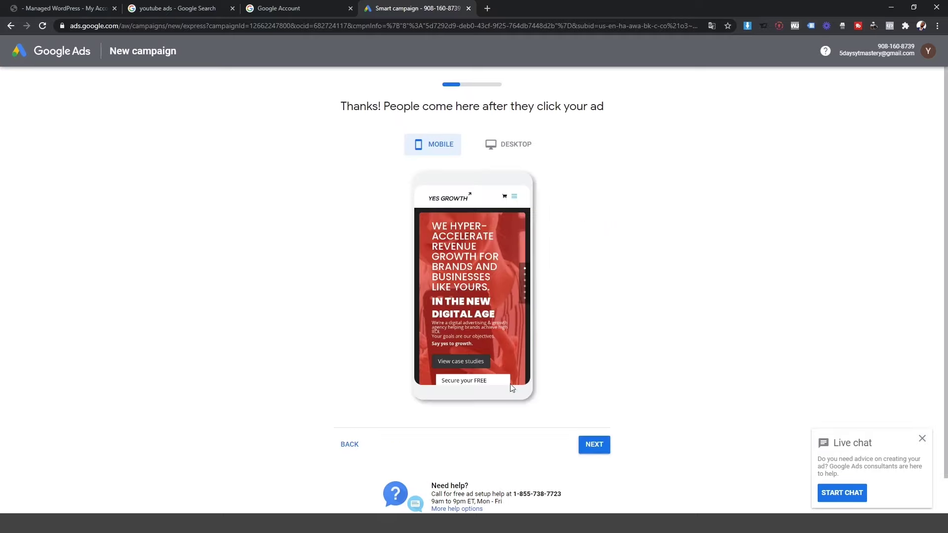
click(594, 446)
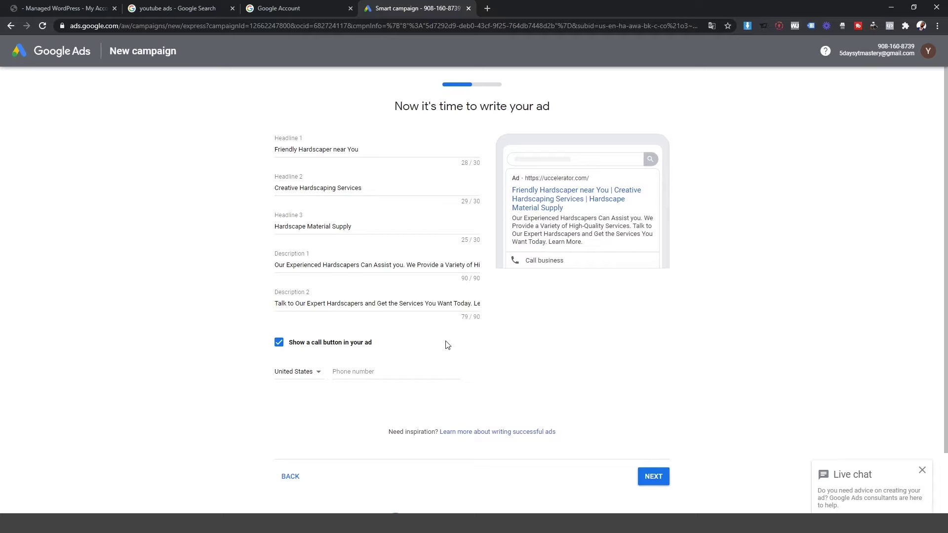
click(382, 371)
text(407)
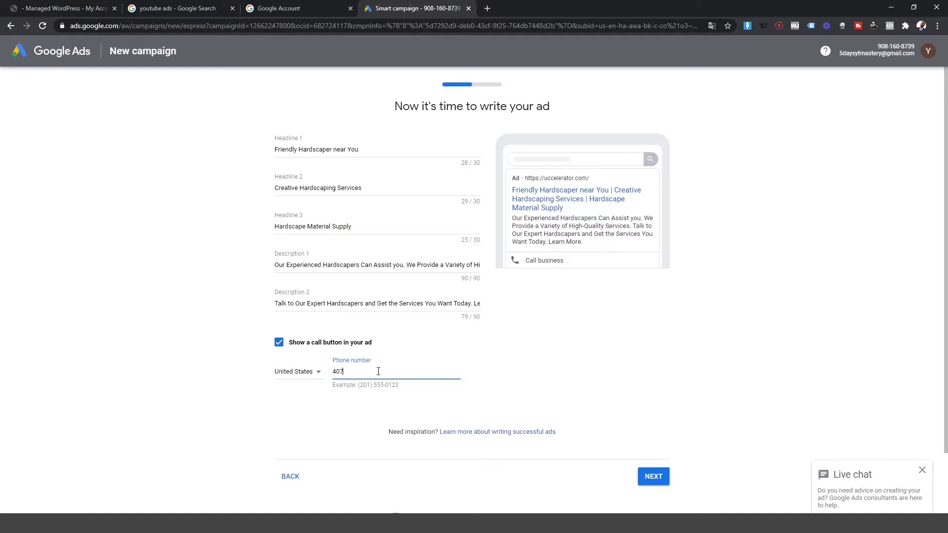
text(8686)
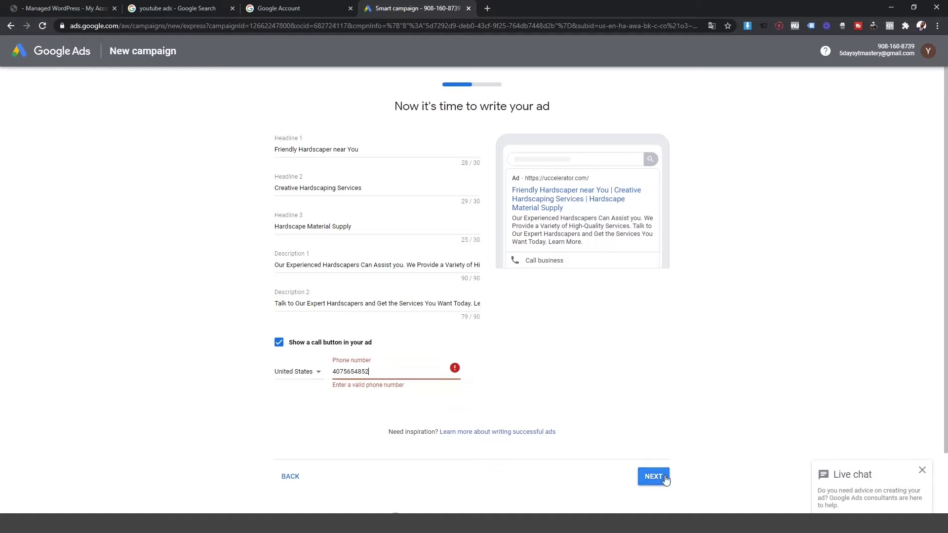
click(665, 476)
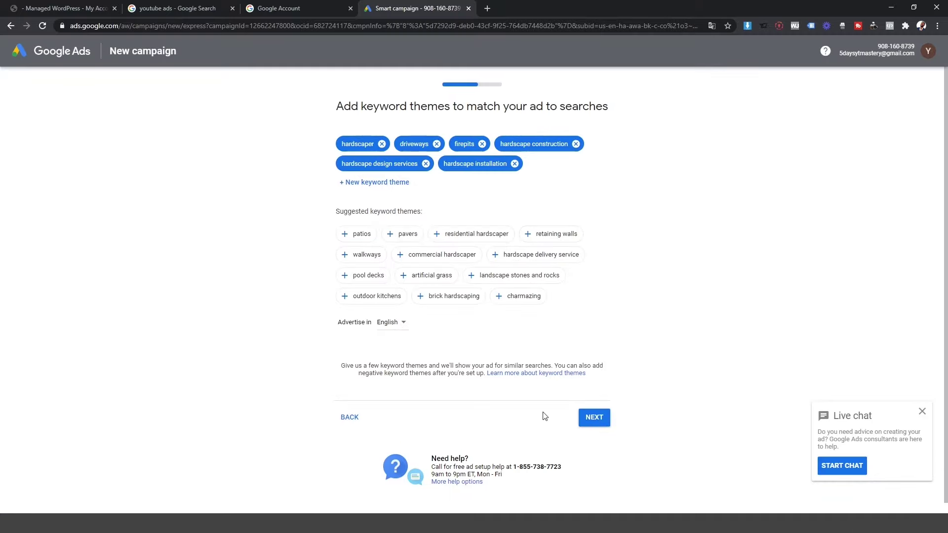
- Accept the suggested keyword themes, locations and $19 daily budget, and approve the campaign review
click(603, 420)
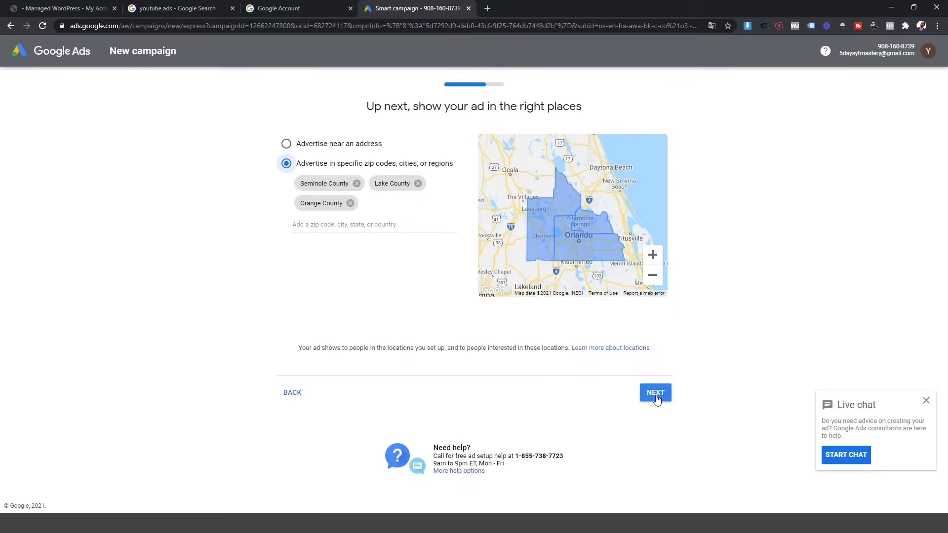
click(656, 394)
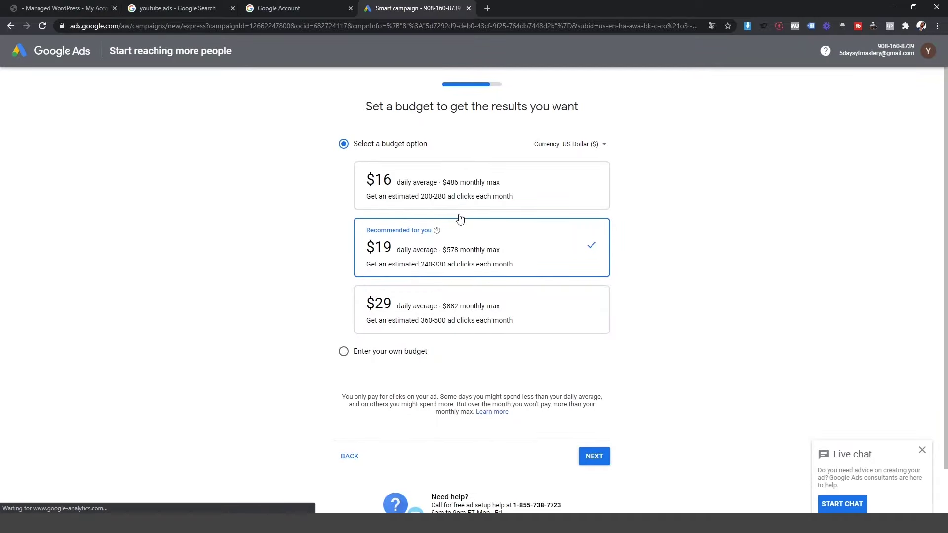
click(599, 459)
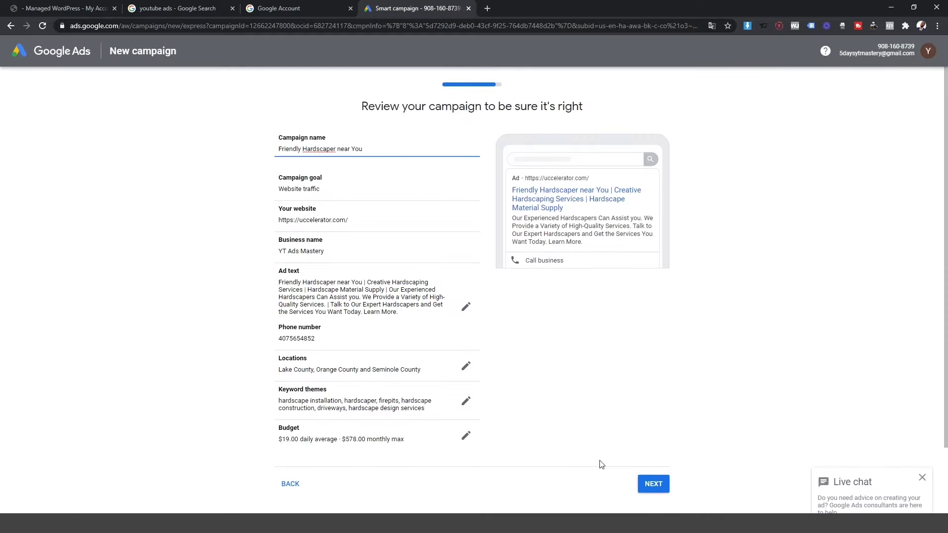
click(657, 484)
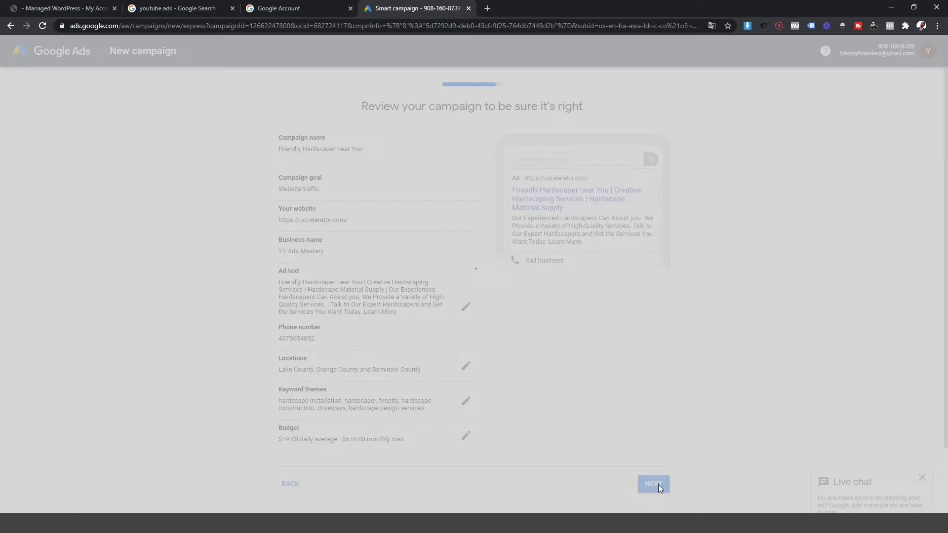
- Complete the payment info form with the card number and billing details, and submit it
scroll(661, 489, down, 3)
scroll(659, 489, up, 3)
scroll(658, 488, down, 3)
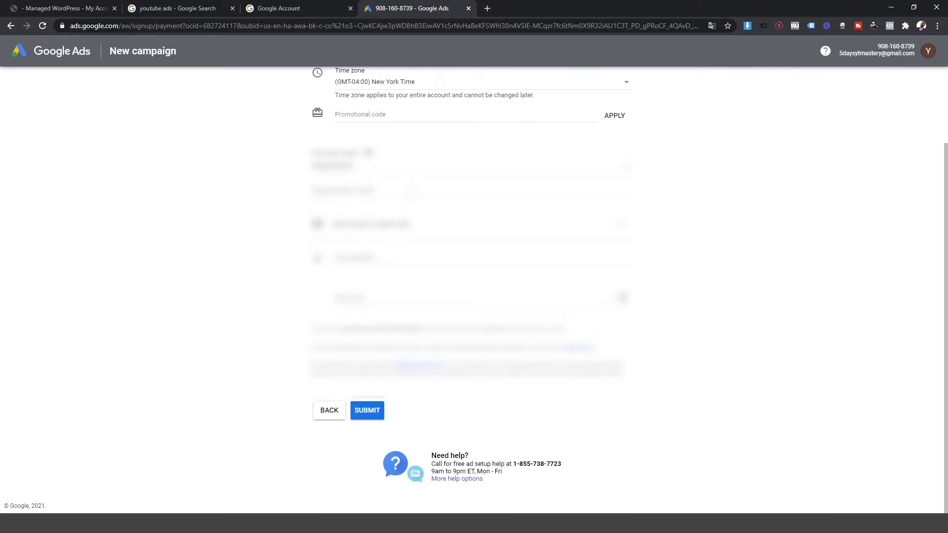
scroll(696, 255, up, 2)
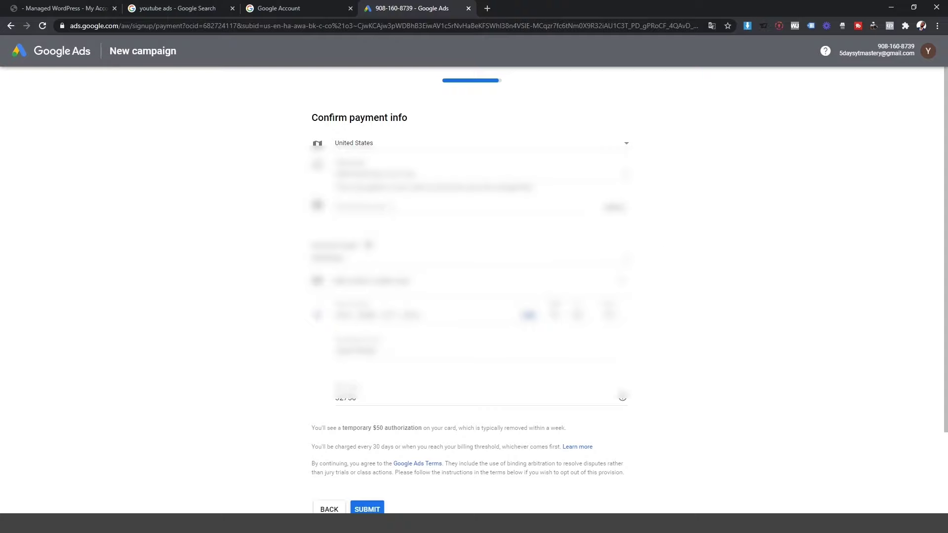
click(394, 208)
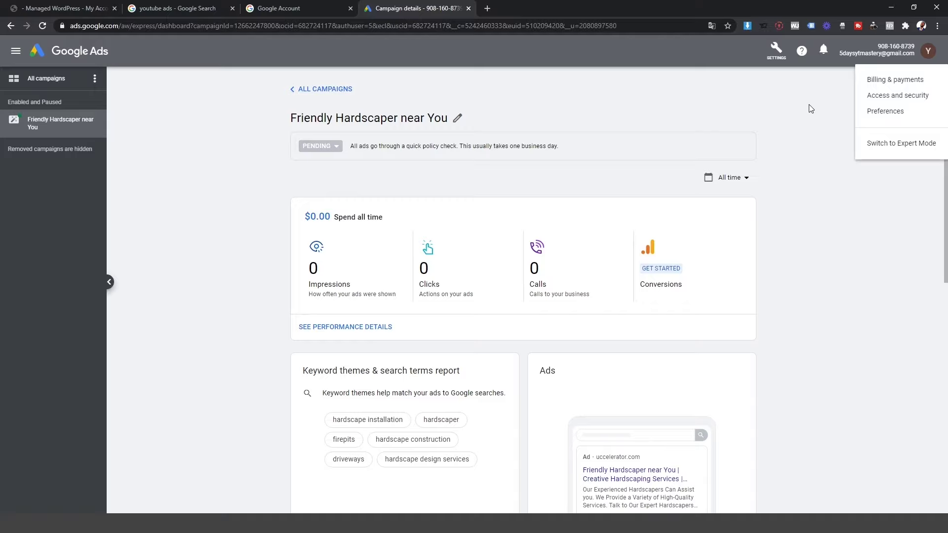
- Open the "Friendly Hardscaper near You" campaign from the list of all campaigns and pause it, skipping the feedback form
click(811, 108)
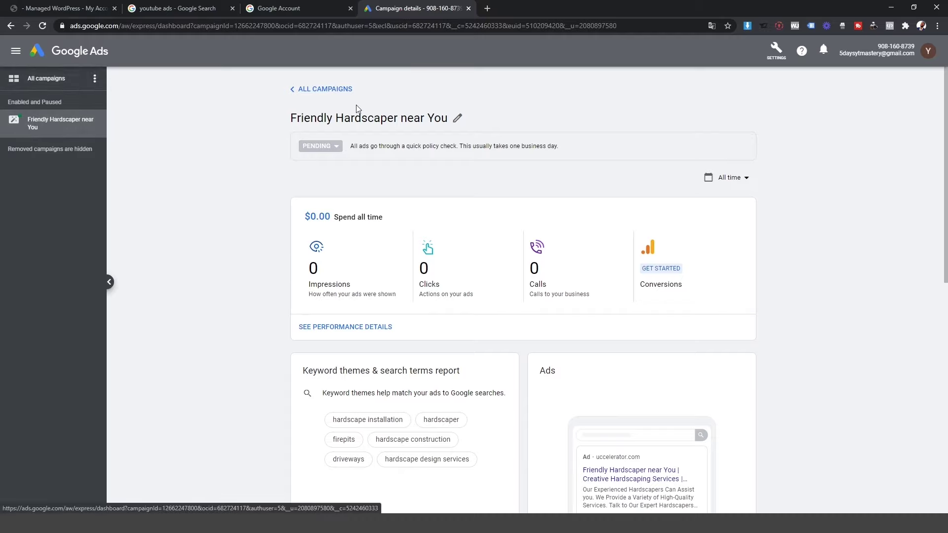
click(325, 91)
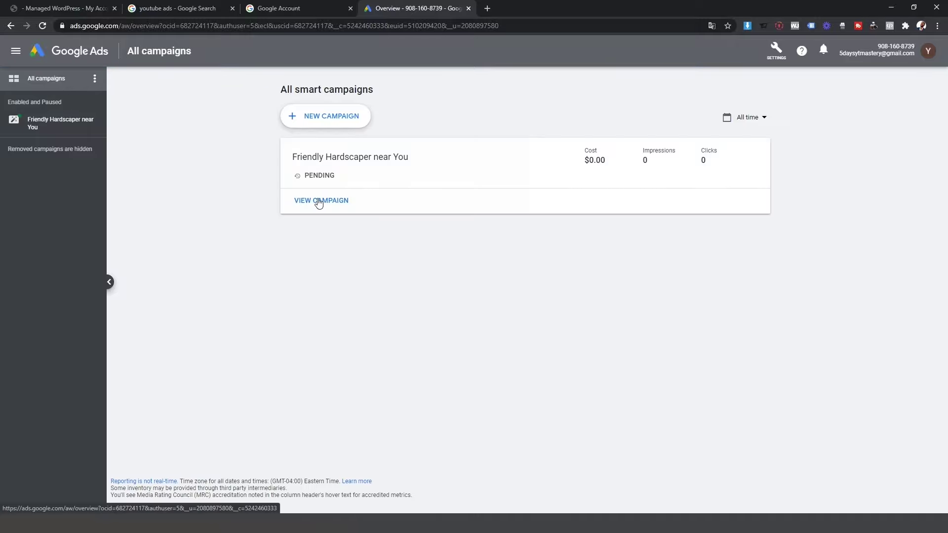
click(339, 202)
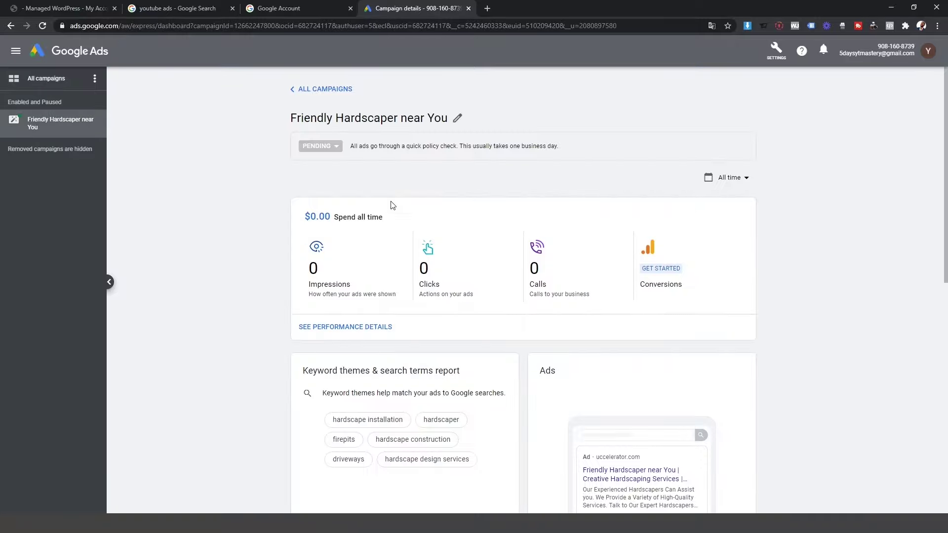
click(335, 149)
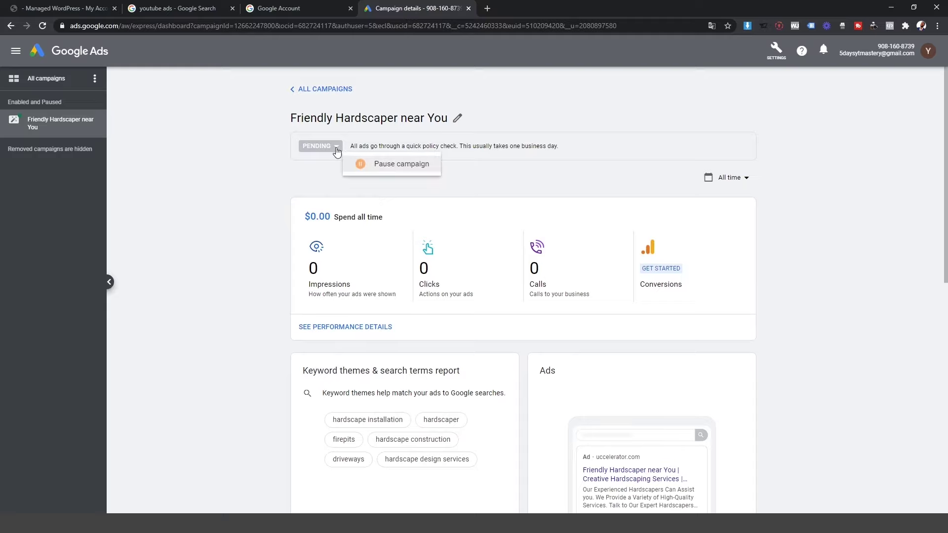
click(374, 168)
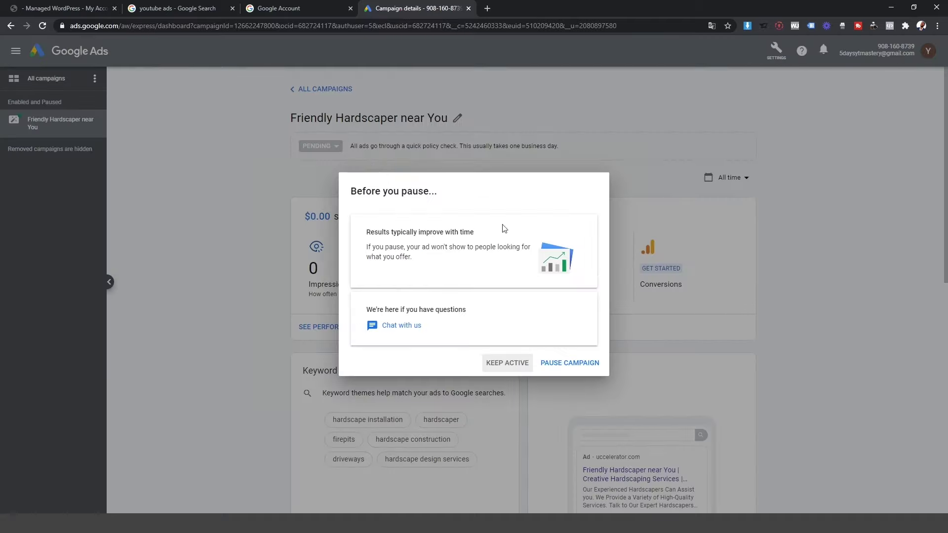
click(573, 364)
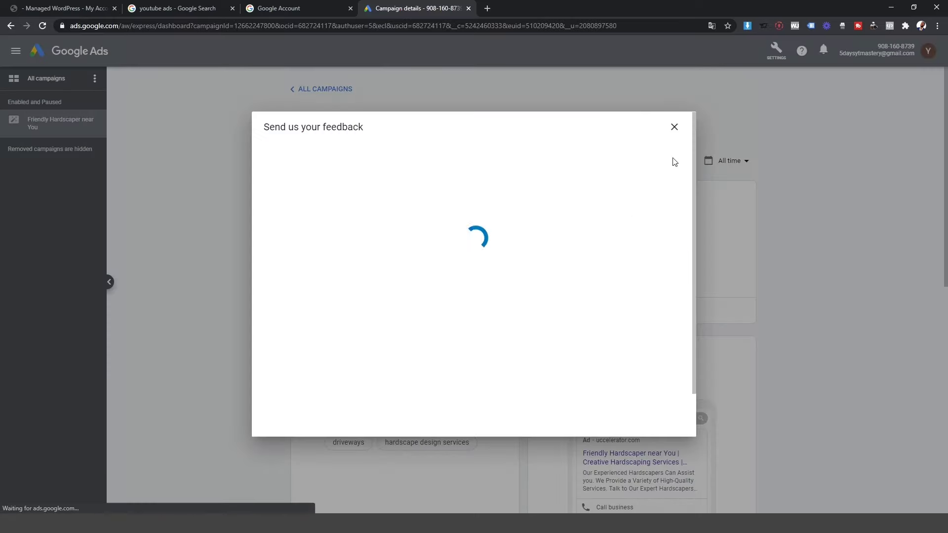
click(674, 127)
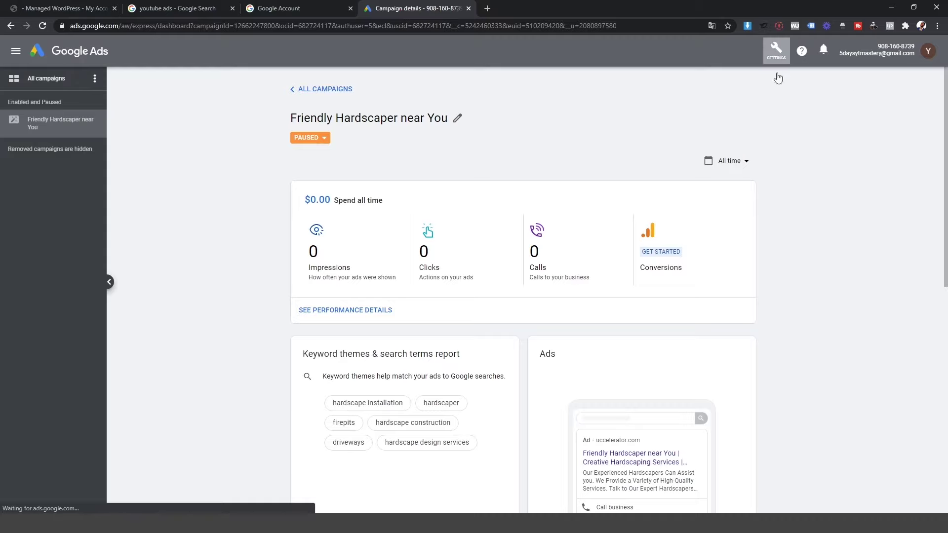
- Switch the Google Ads account from Smart mode to Expert mode
scroll(717, 199, down, 8)
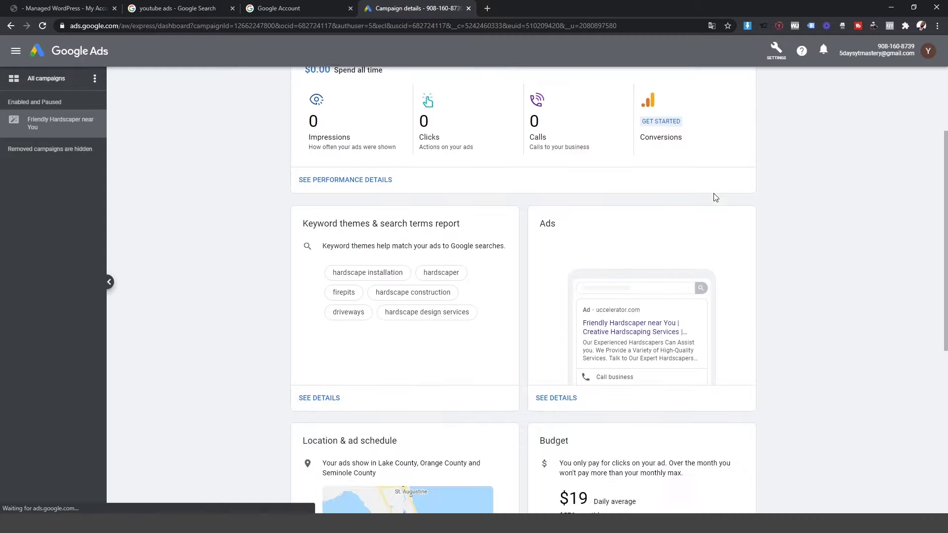
scroll(703, 201, up, 10)
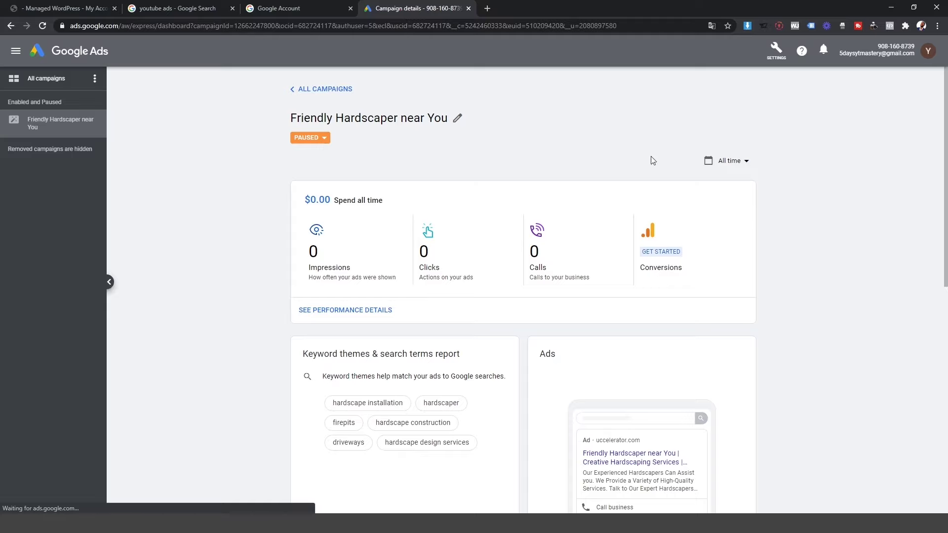
click(776, 51)
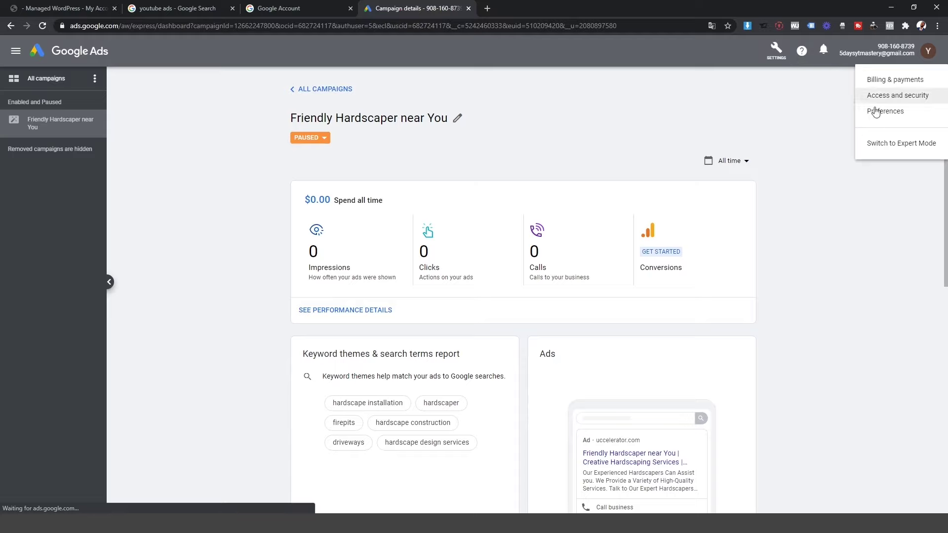
click(898, 145)
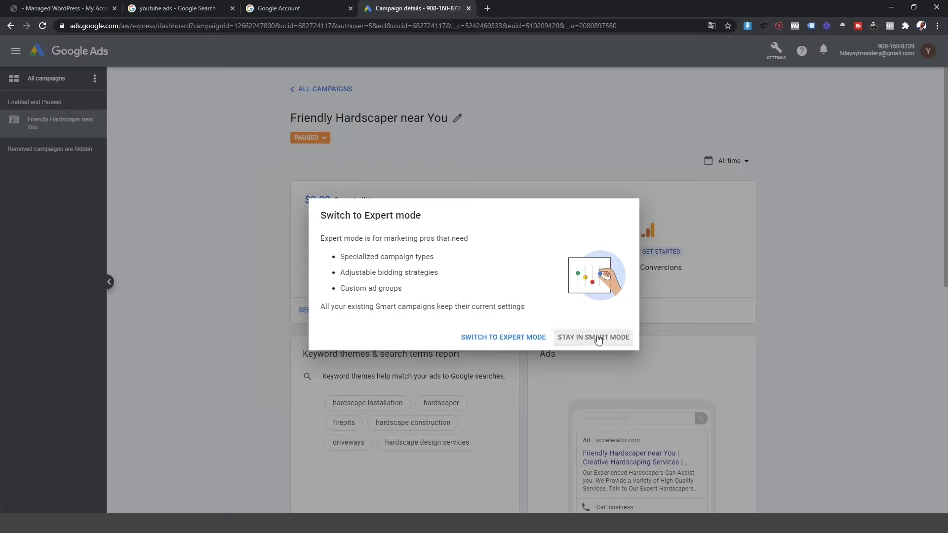
click(493, 341)
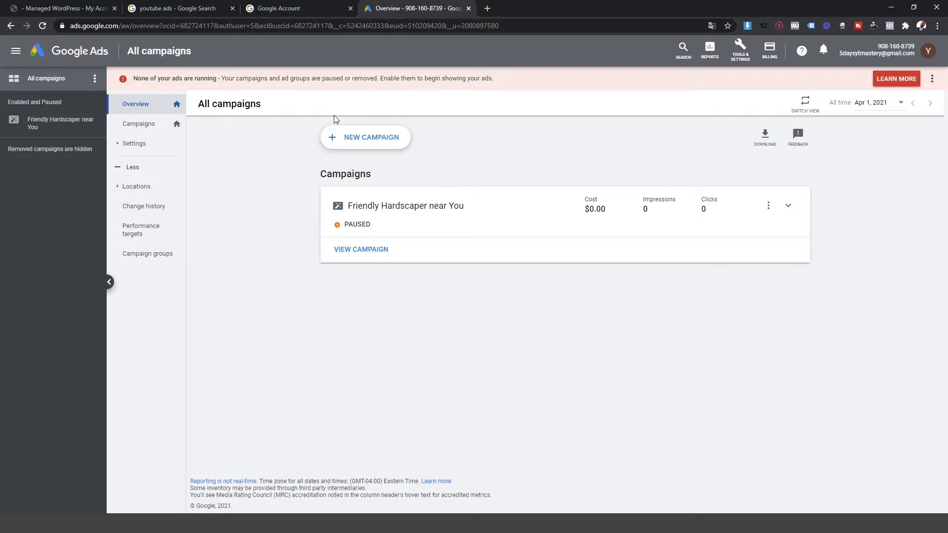
- Open the account's conversion actions and start a new conversion action for website conversions
click(745, 58)
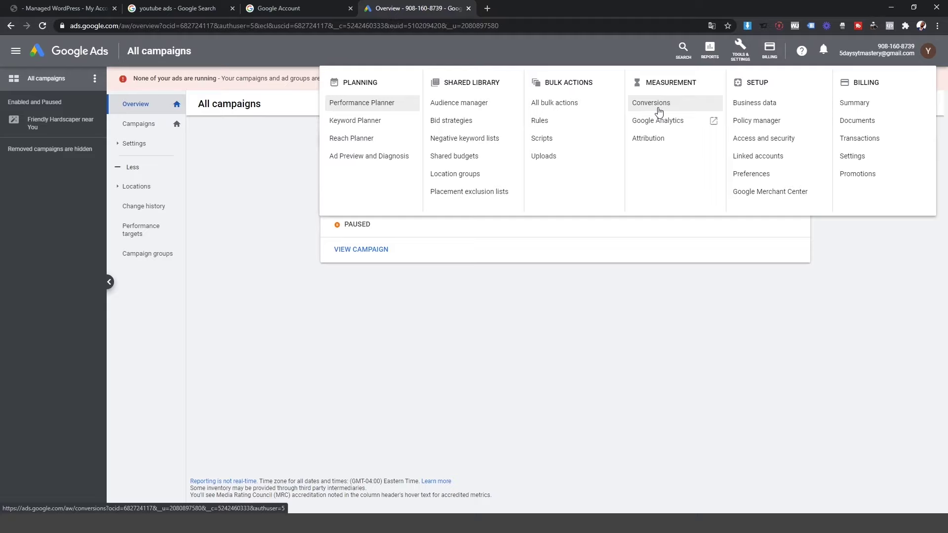
click(651, 103)
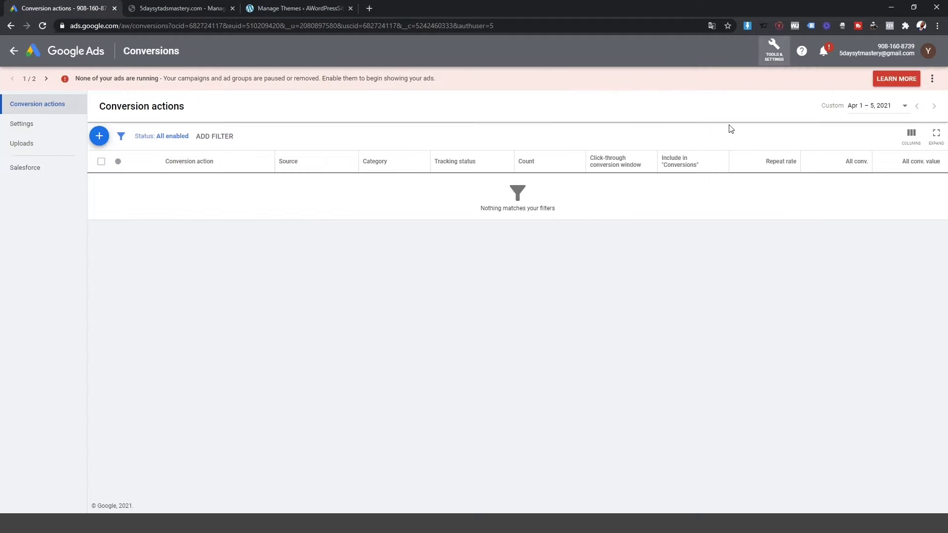
click(104, 136)
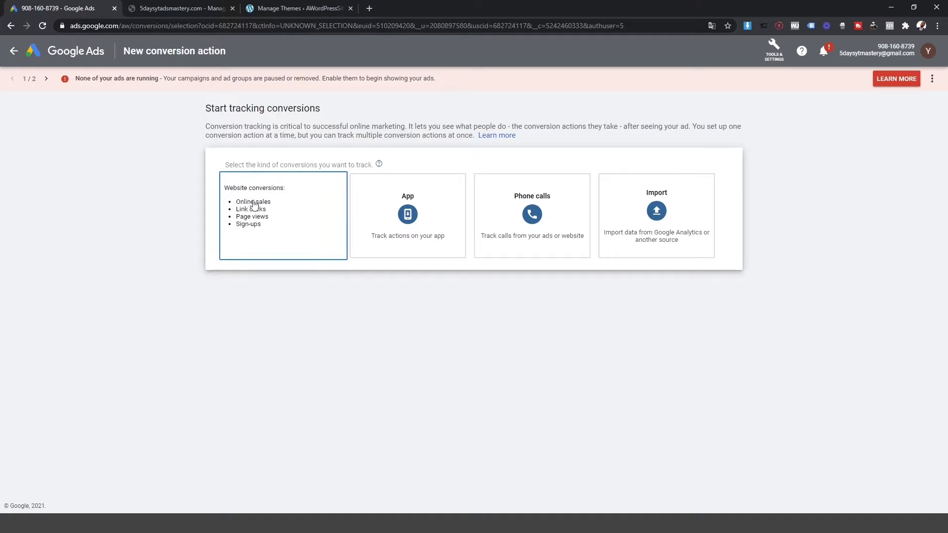
click(272, 212)
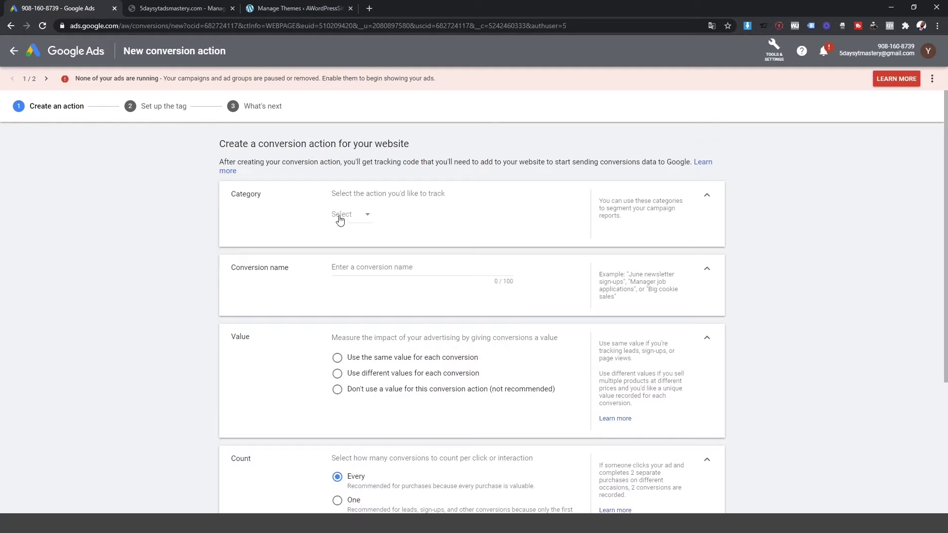
- Set the category of the new conversion action to Purchase
click(340, 220)
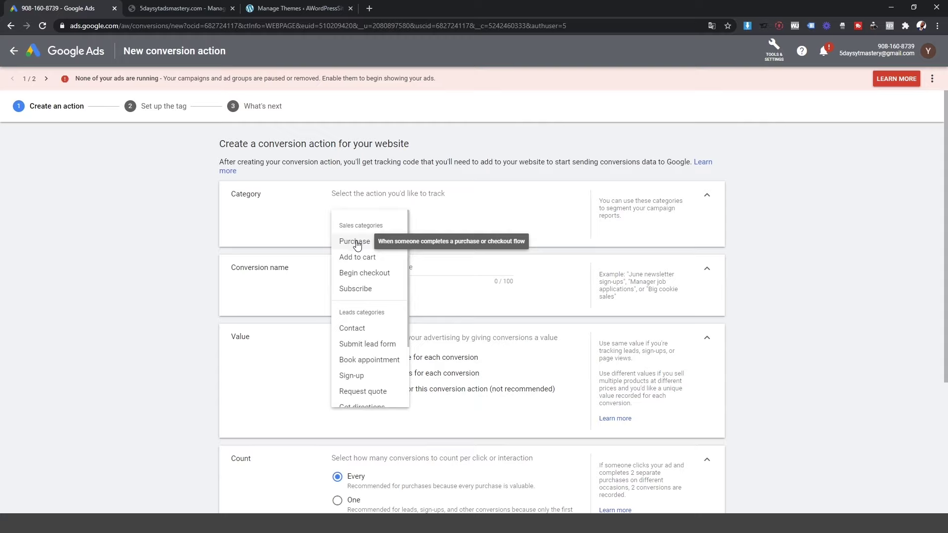
scroll(362, 341, down, 2)
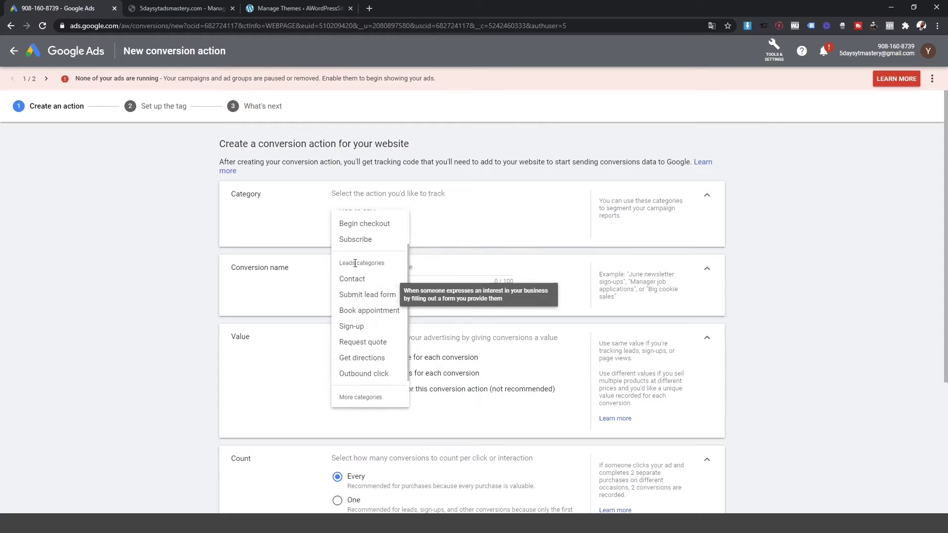
scroll(355, 263, up, 2)
click(359, 240)
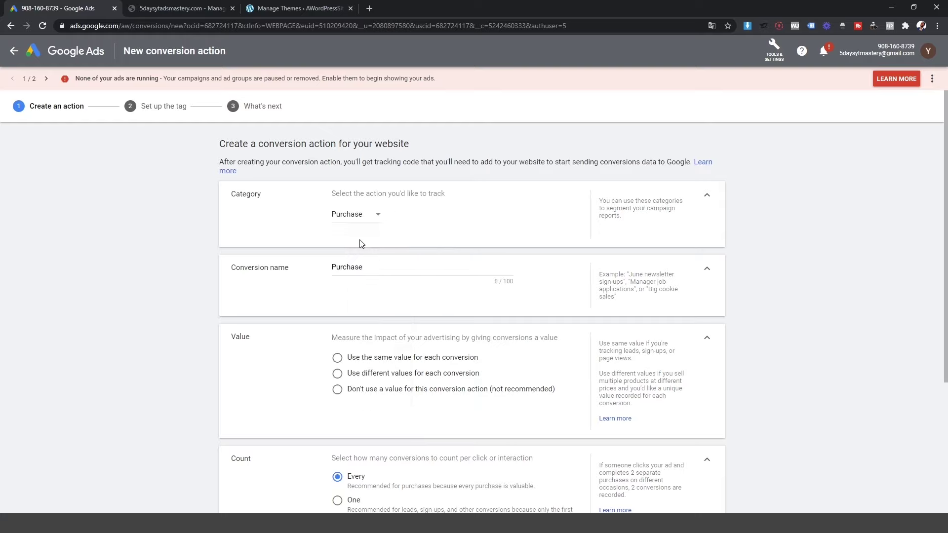
- Name the conversion action "Conversion Test one", correcting the spelling of its first word
click(376, 270)
drag(375, 270, 326, 268)
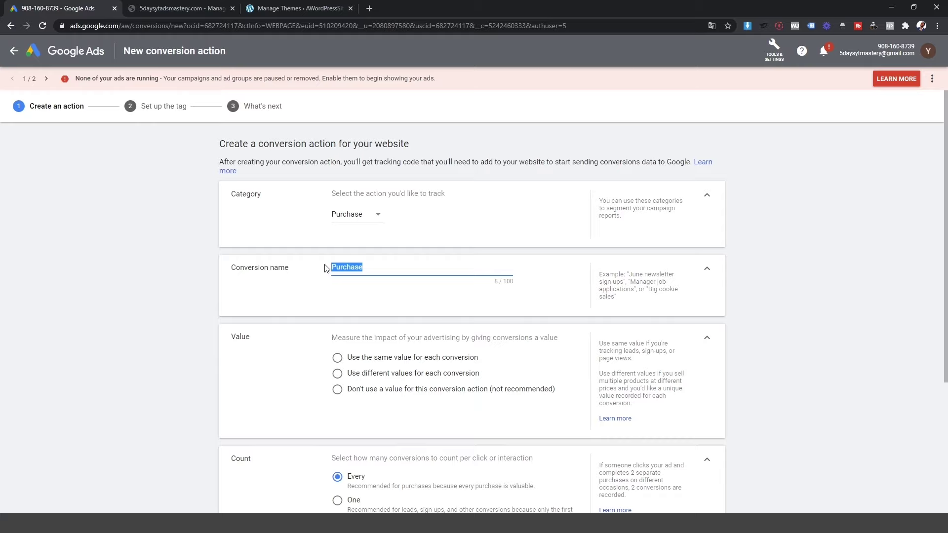
text(s)
key(BackSpace)
text(Convesion Test one)
right_click(353, 269)
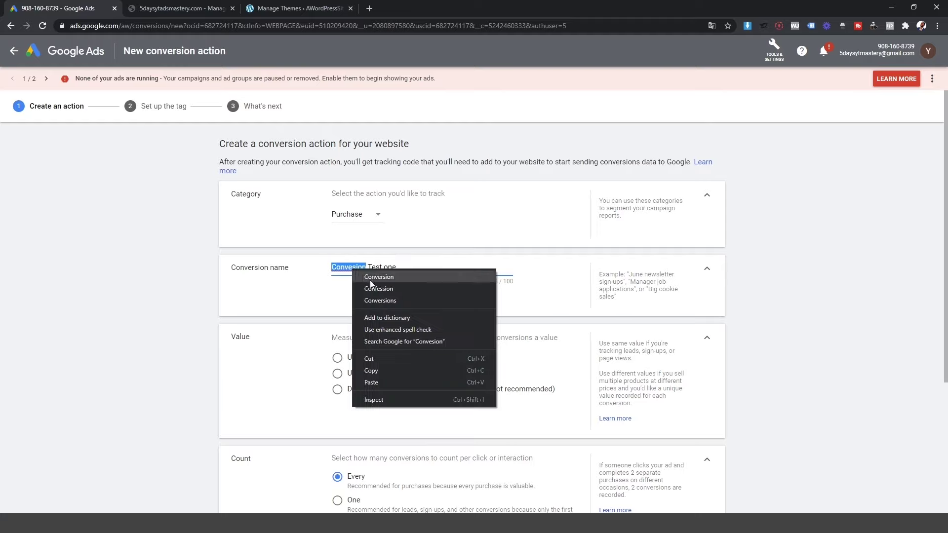
click(373, 277)
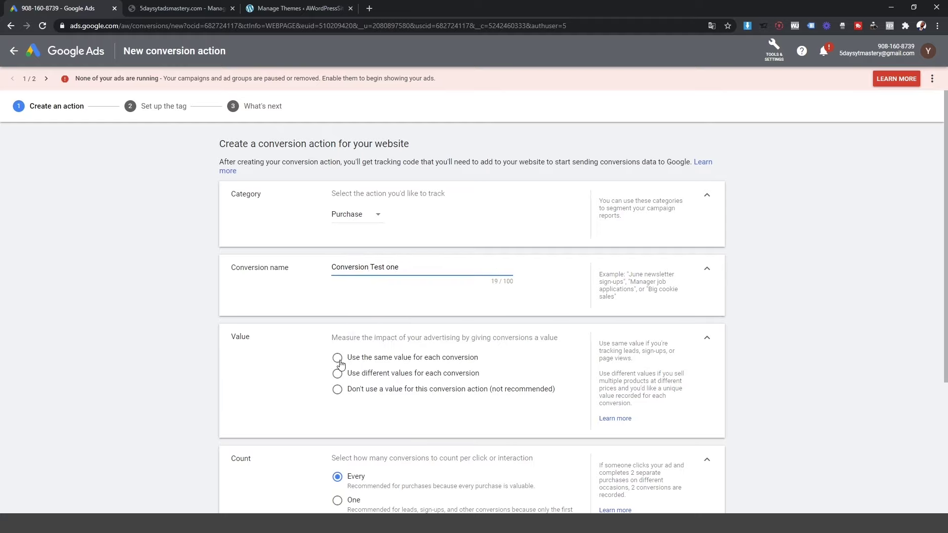
click(319, 371)
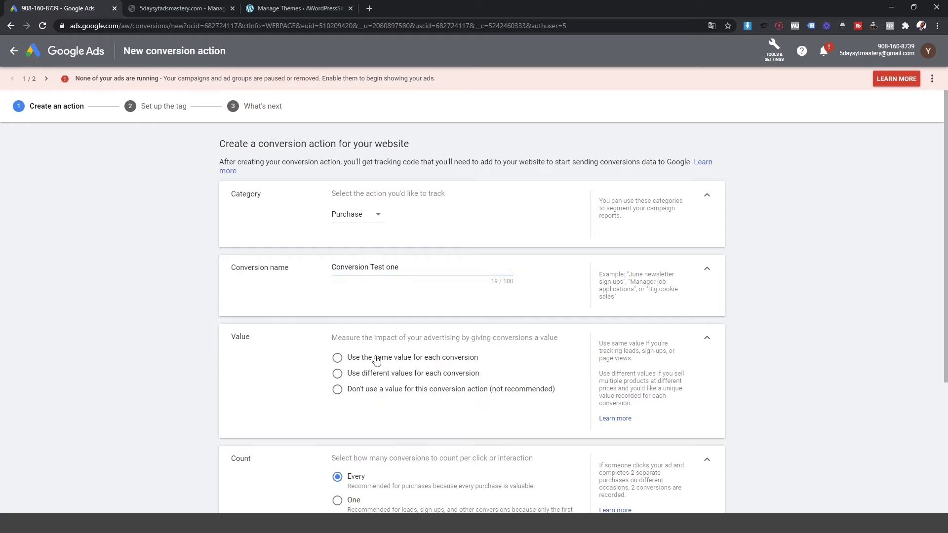
- Use the same value of 1 US Dollar for each conversion and create the conversion action
click(376, 362)
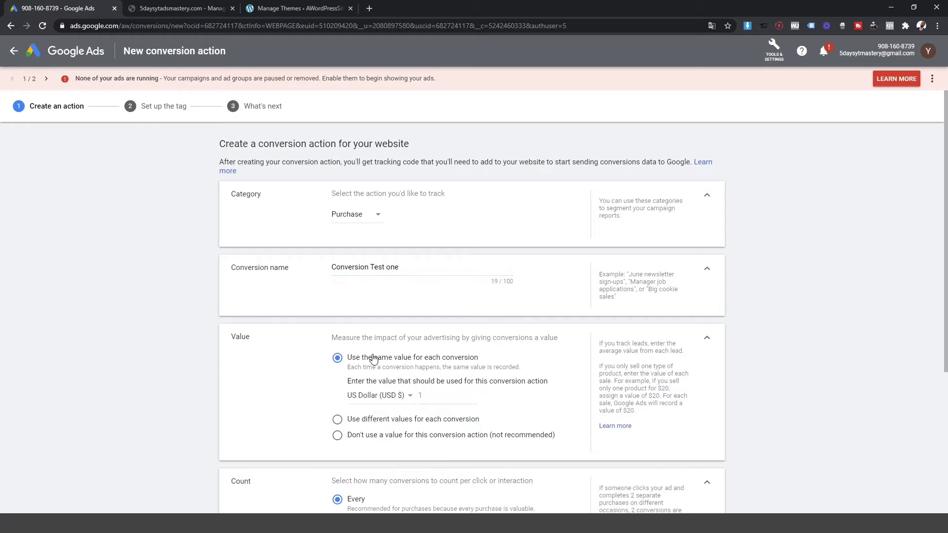
scroll(402, 364, down, 1)
click(442, 376)
key(BackSpace)
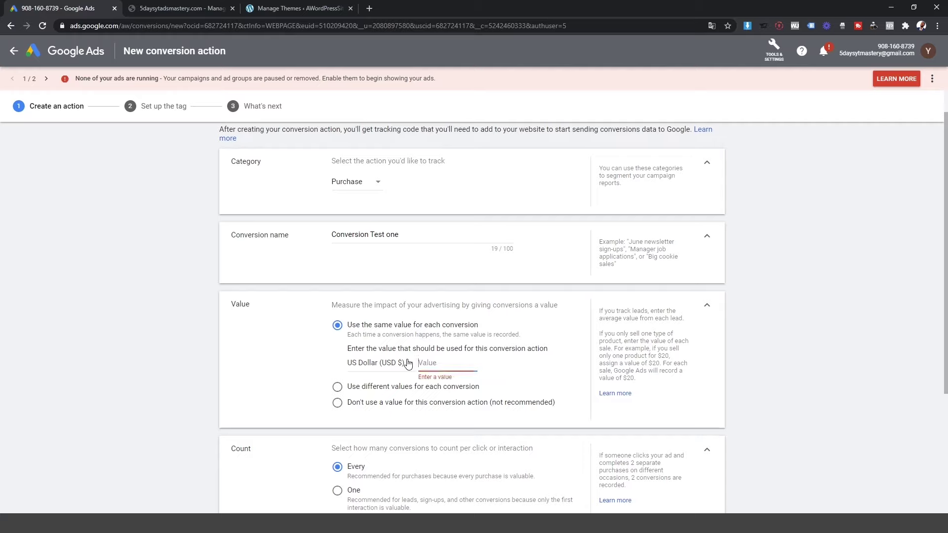
text(79.99)
drag(447, 364, 403, 365)
text(1)
click(330, 361)
scroll(332, 362, down, 3)
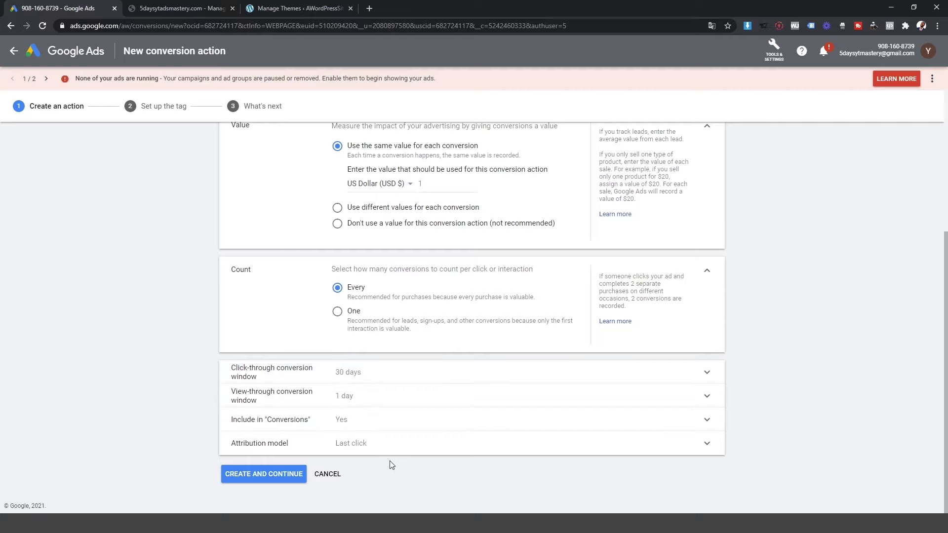
click(282, 475)
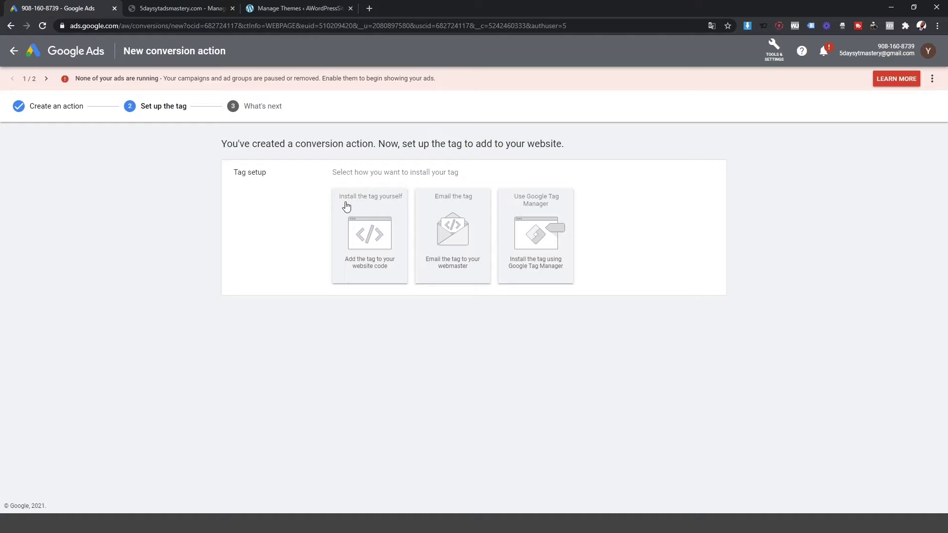
- Choose to install the conversion tag yourself, keeping HTML as the code framework
click(374, 216)
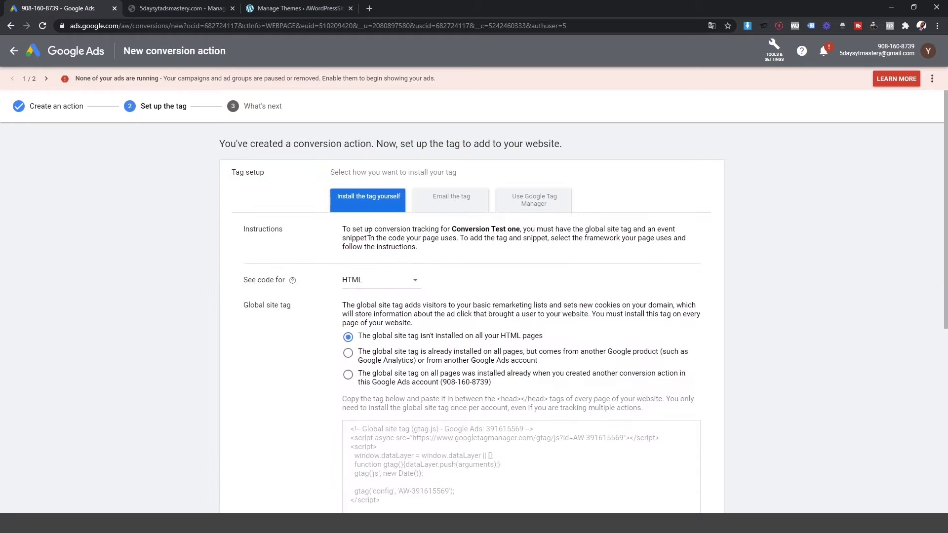
scroll(401, 260, down, 2)
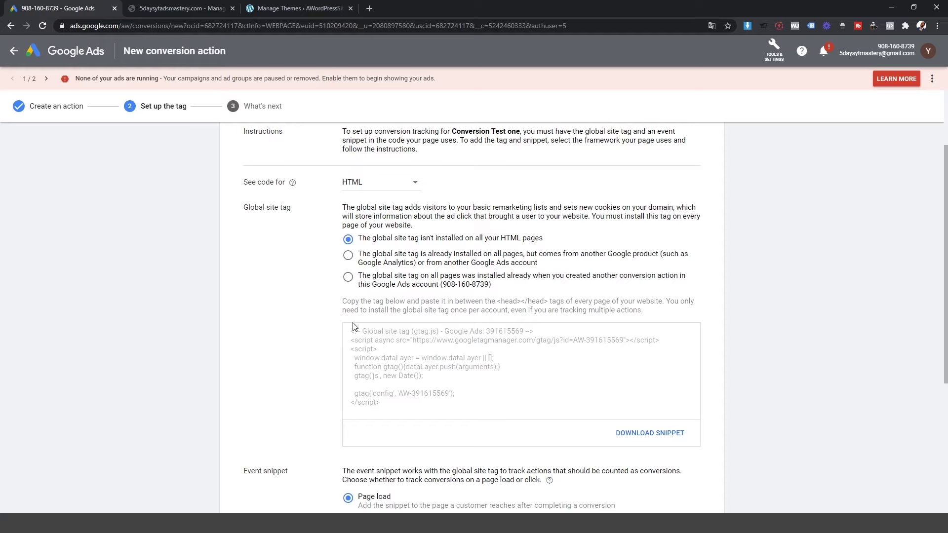
scroll(609, 338, down, 1)
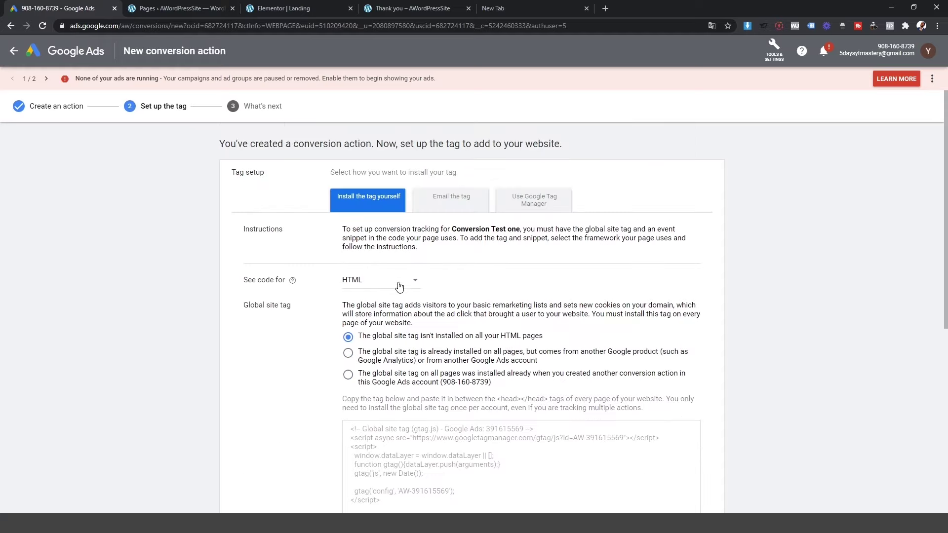
click(398, 283)
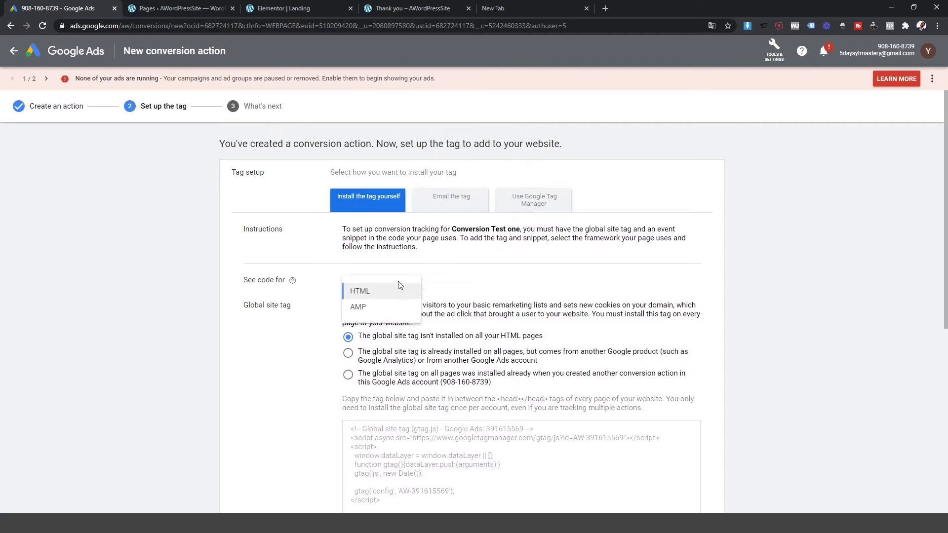
click(508, 286)
- Examine the global site tag code and the page-load event snippet for the conversion
scroll(526, 281, down, 3)
click(409, 390)
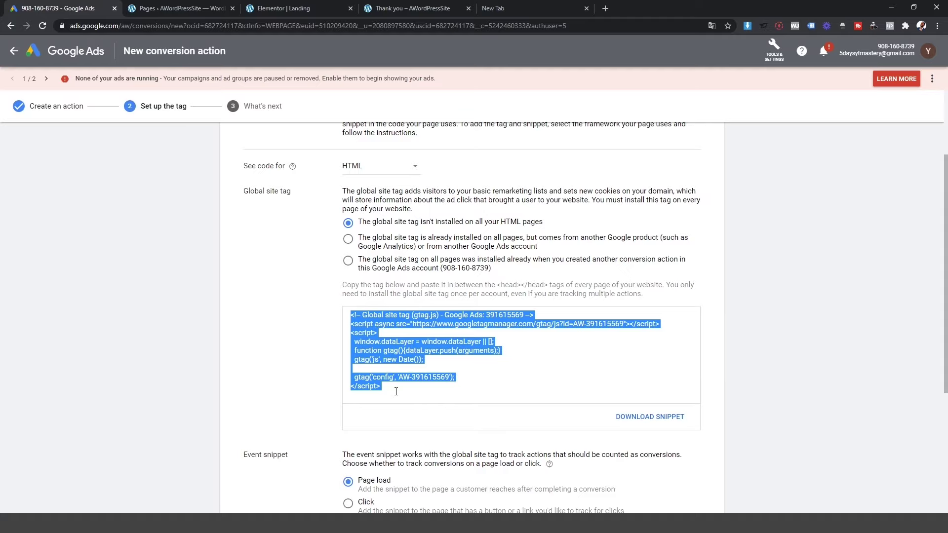
scroll(439, 410, down, 4)
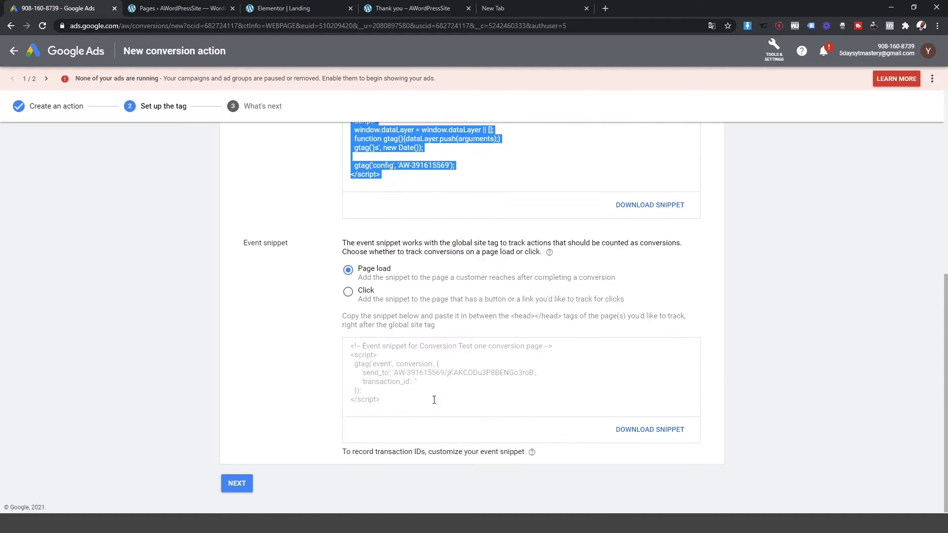
click(387, 356)
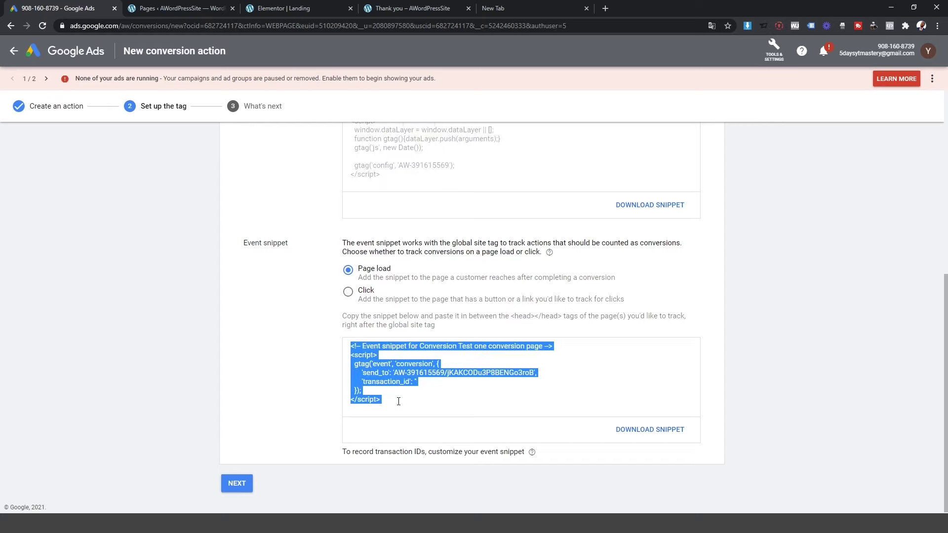
scroll(396, 402, up, 3)
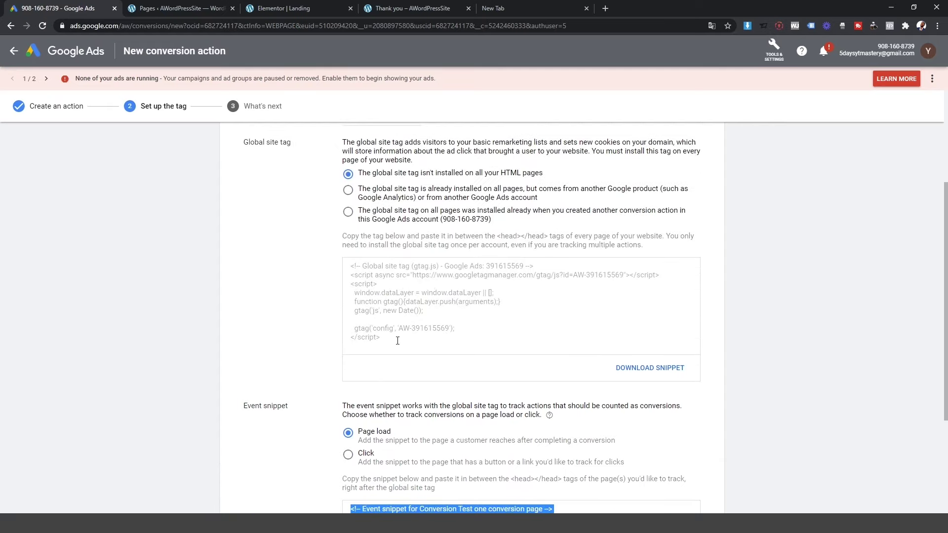
click(397, 341)
drag(374, 332, 340, 276)
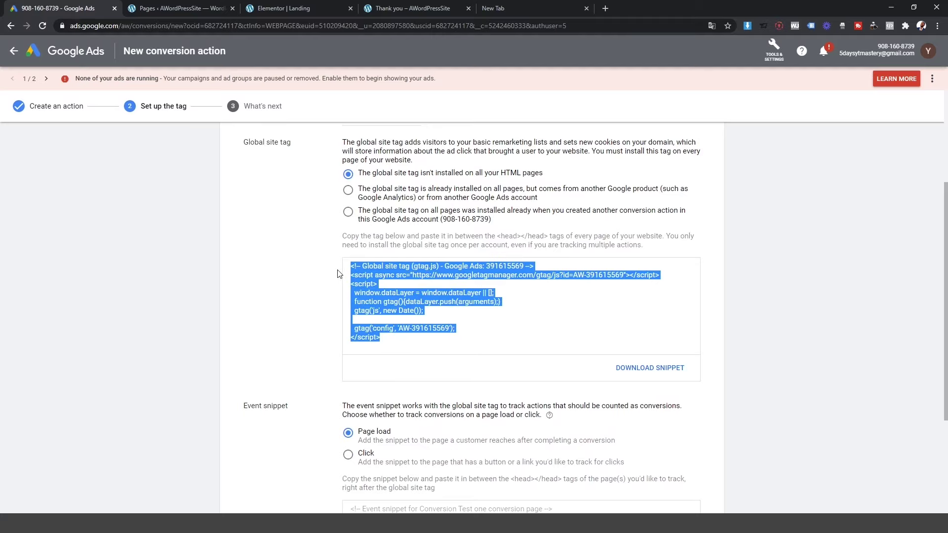
scroll(370, 296, down, 3)
mouse_move(350, 344)
mouse_down()
mouse_move(426, 417)
mouse_move(345, 358)
mouse_up()
click(404, 401)
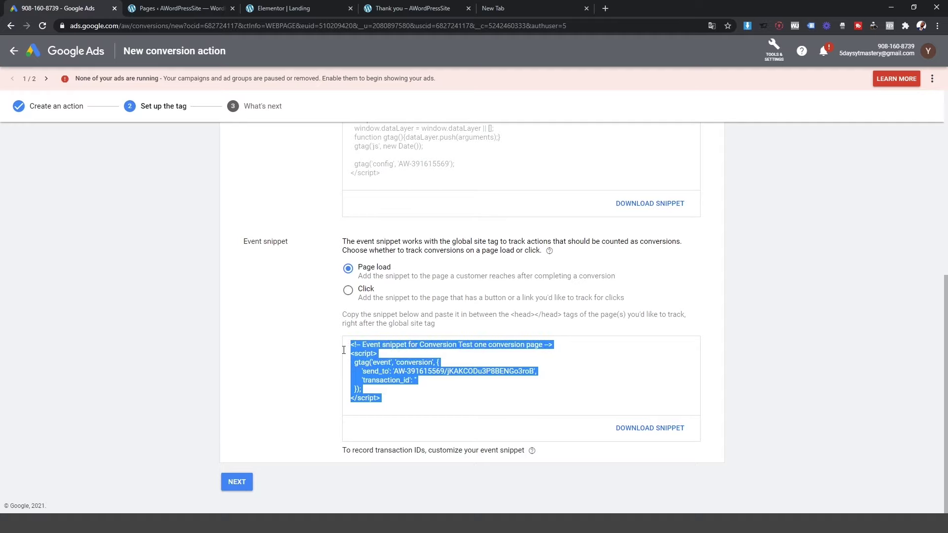
- Select the whole global site tag code and copy it
scroll(401, 377, up, 2)
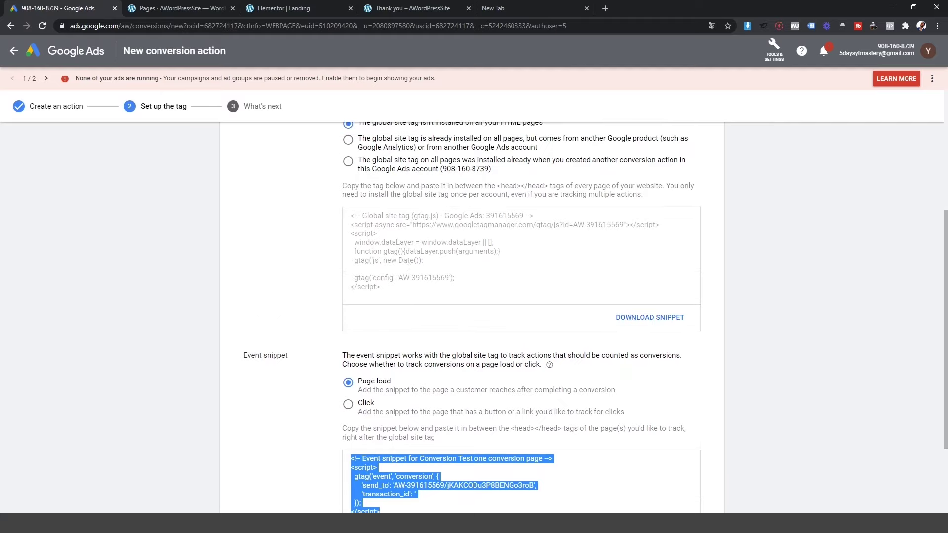
drag(404, 286, 335, 239)
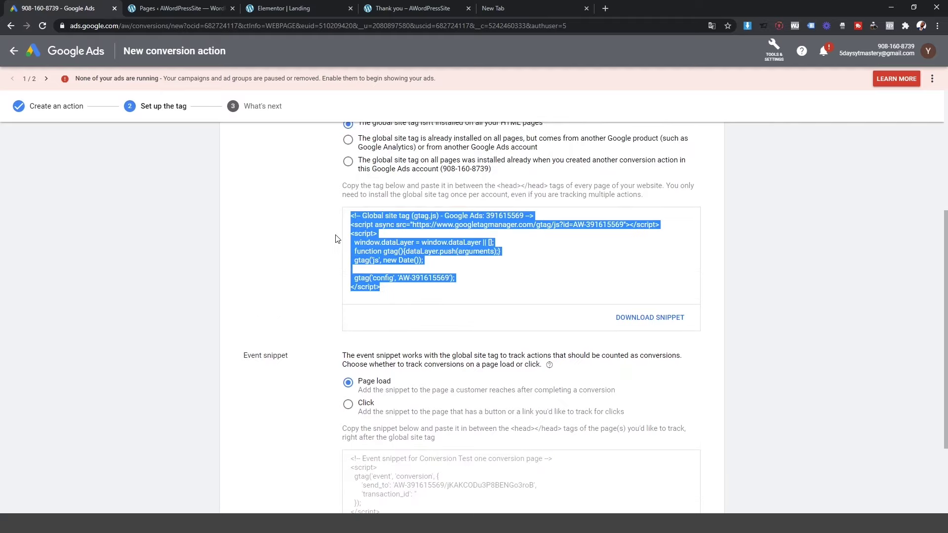
right_click(364, 236)
click(382, 239)
- Switch to the WordPress site's page list and open the Landing page for editing with Elementor
click(311, 6)
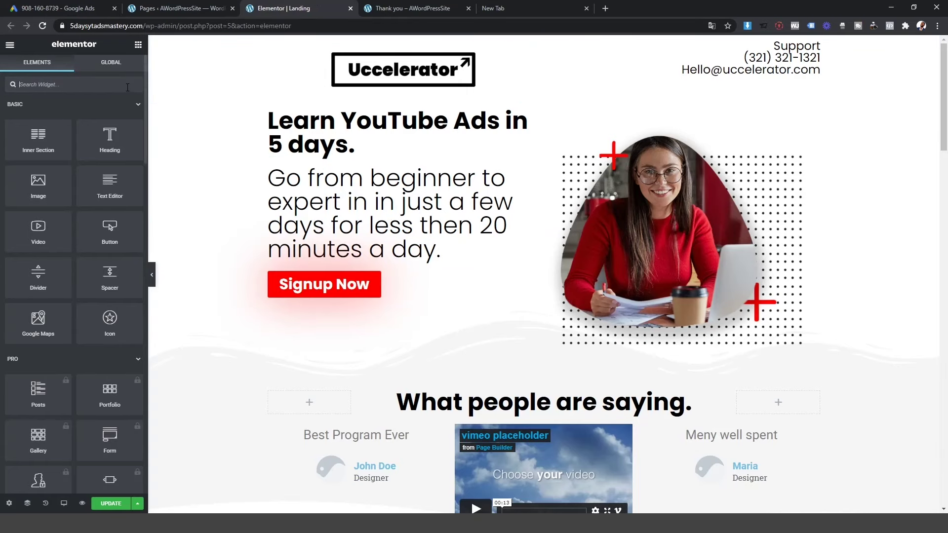
click(157, 8)
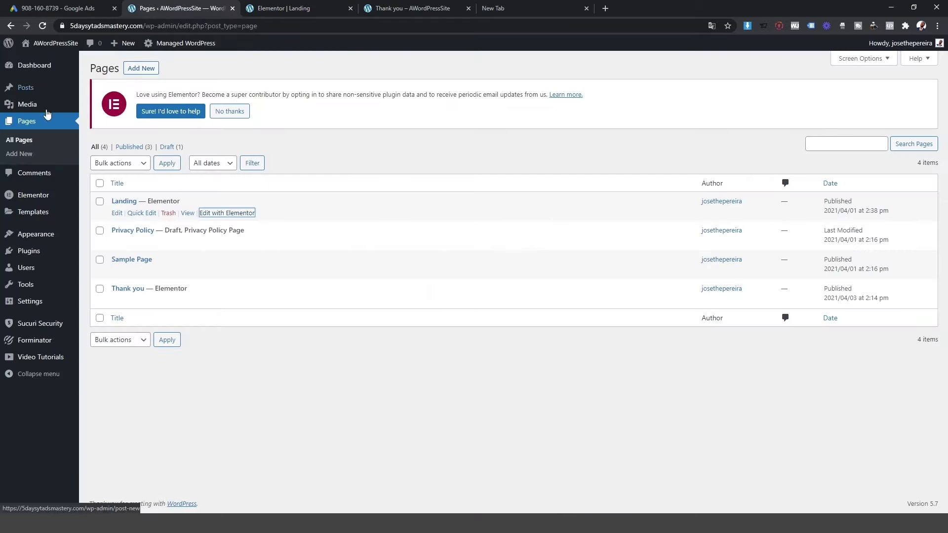
click(219, 214)
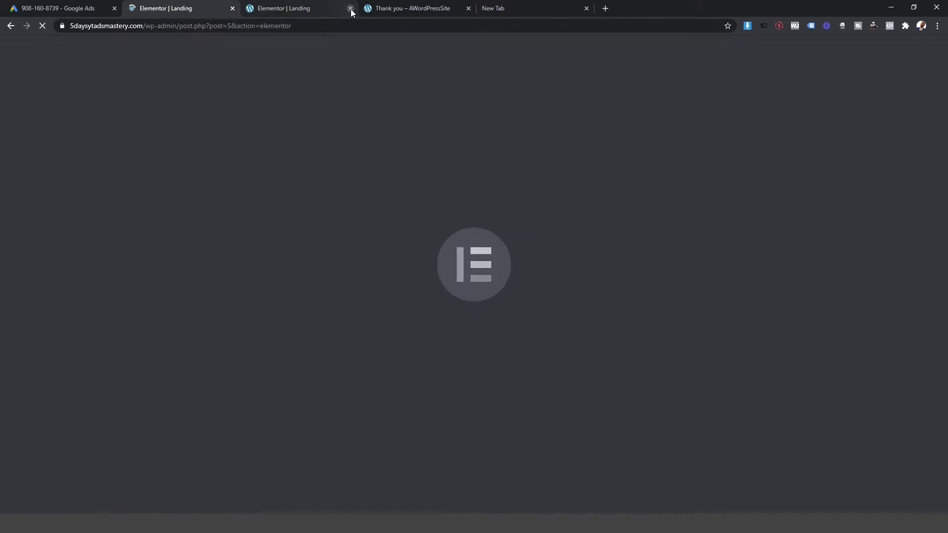
- Add an HTML widget above the Landing page's logo containing the copied global site tag, and update the page
click(350, 8)
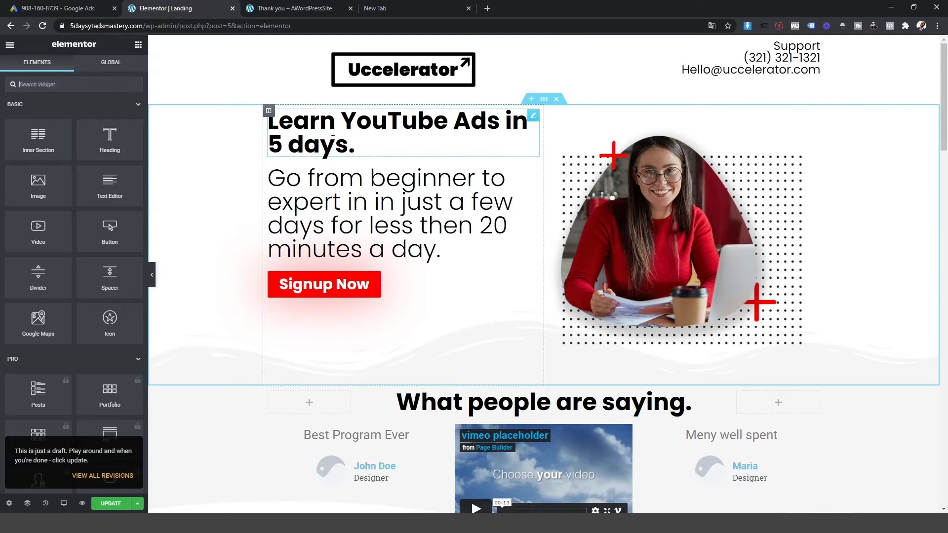
scroll(91, 216, down, 12)
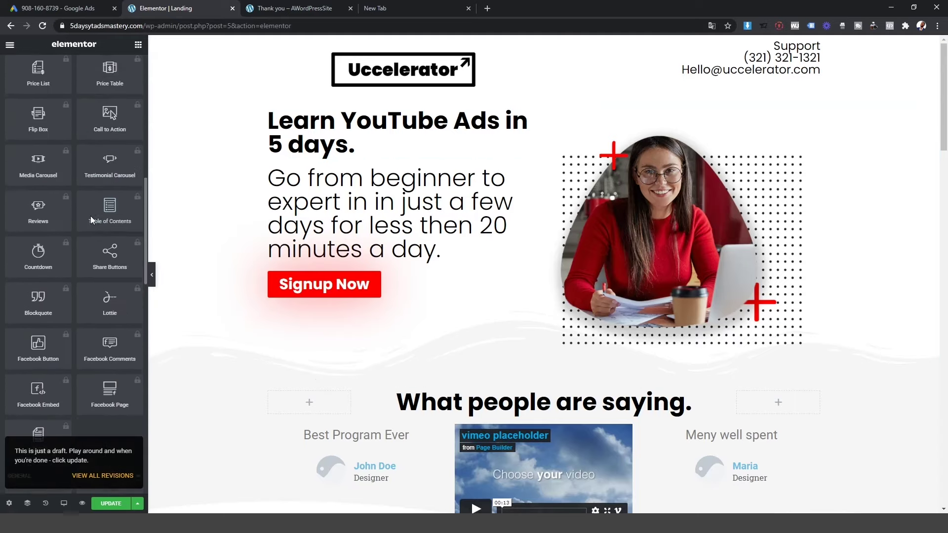
scroll(90, 219, down, 15)
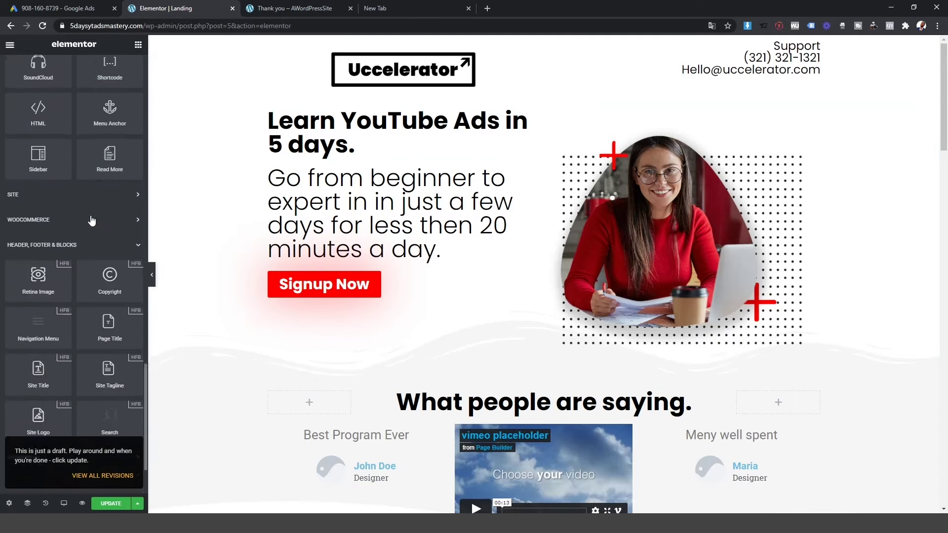
scroll(91, 221, down, 2)
scroll(40, 180, up, 3)
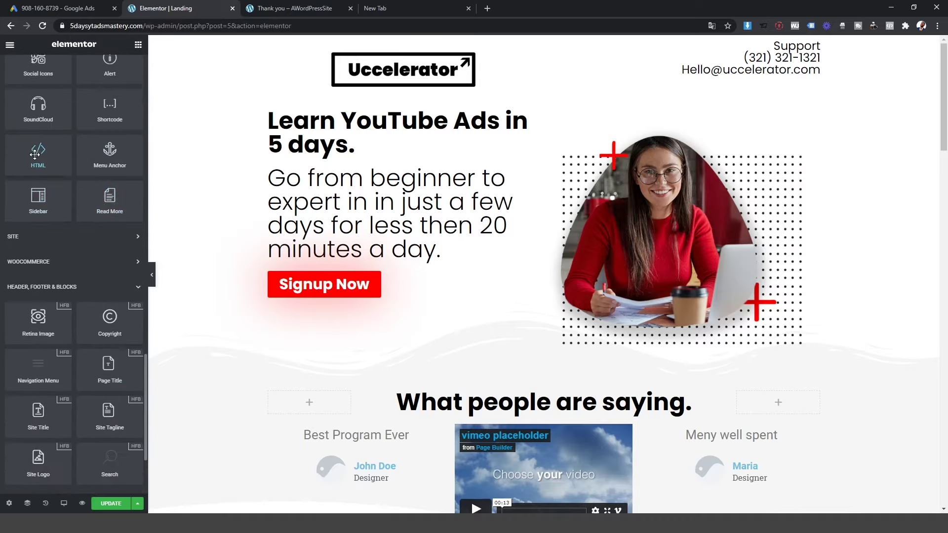
drag(34, 154, 385, 43)
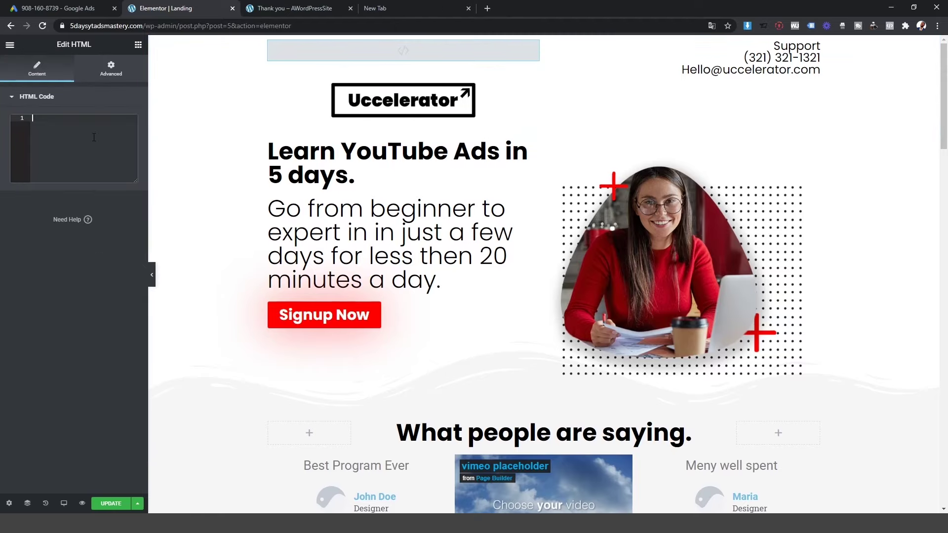
key(ctrl+v)
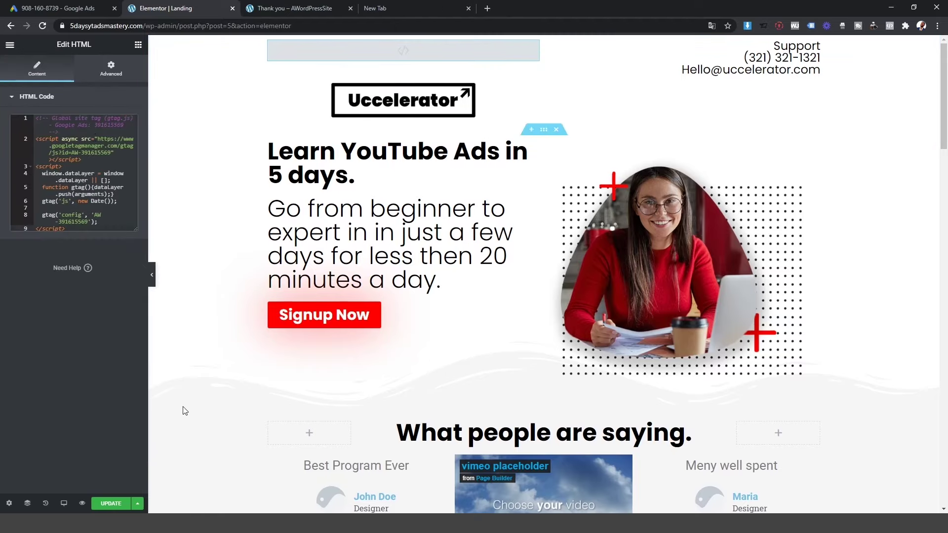
click(113, 504)
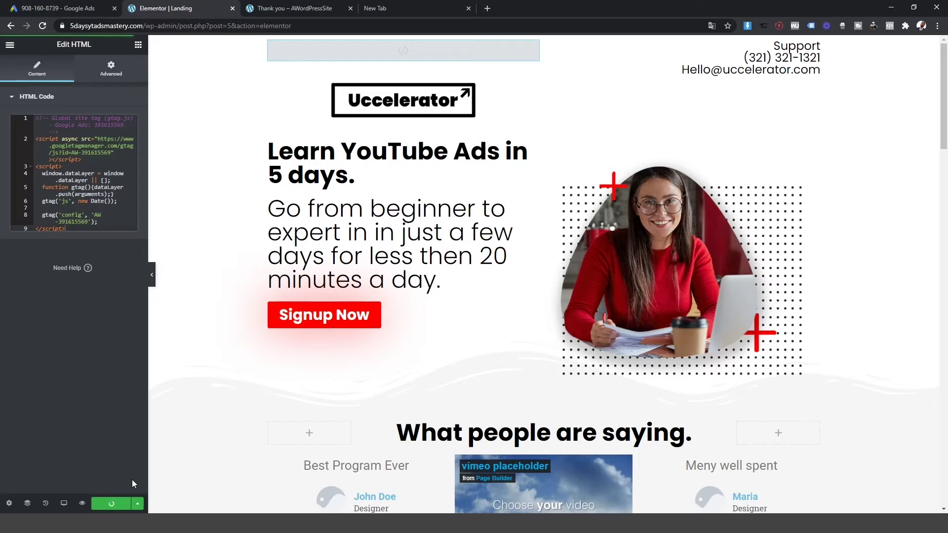
- Preview the Landing page and record its tags with Tag Assistant Legacy, reloading the page to capture them
click(82, 504)
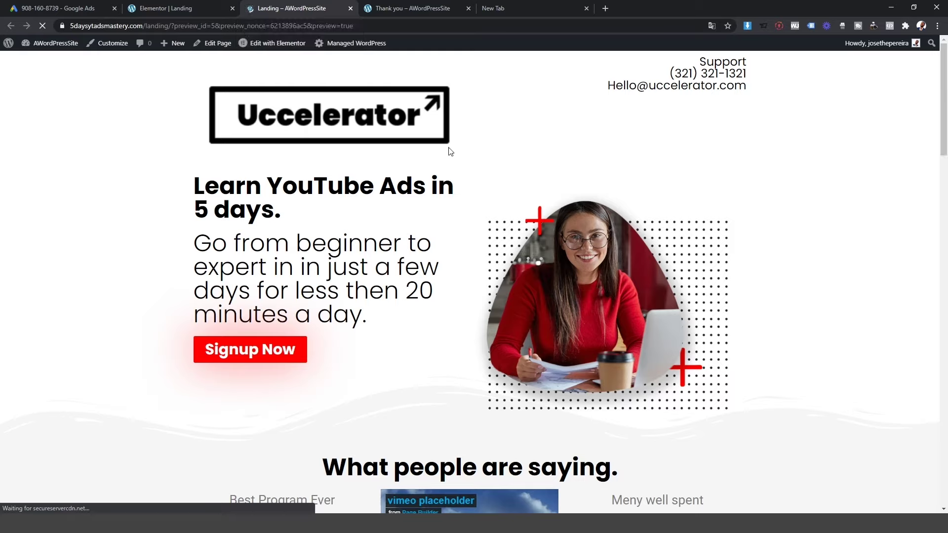
click(810, 25)
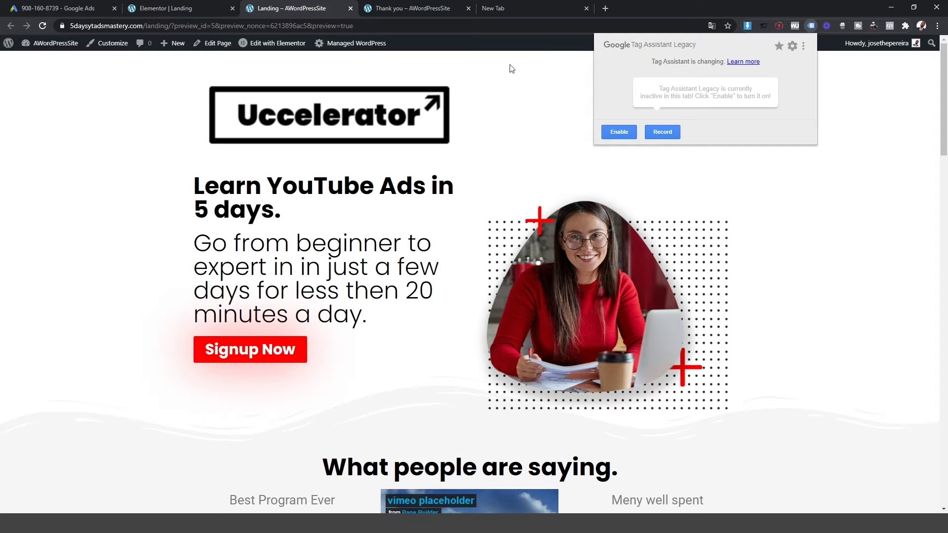
click(664, 134)
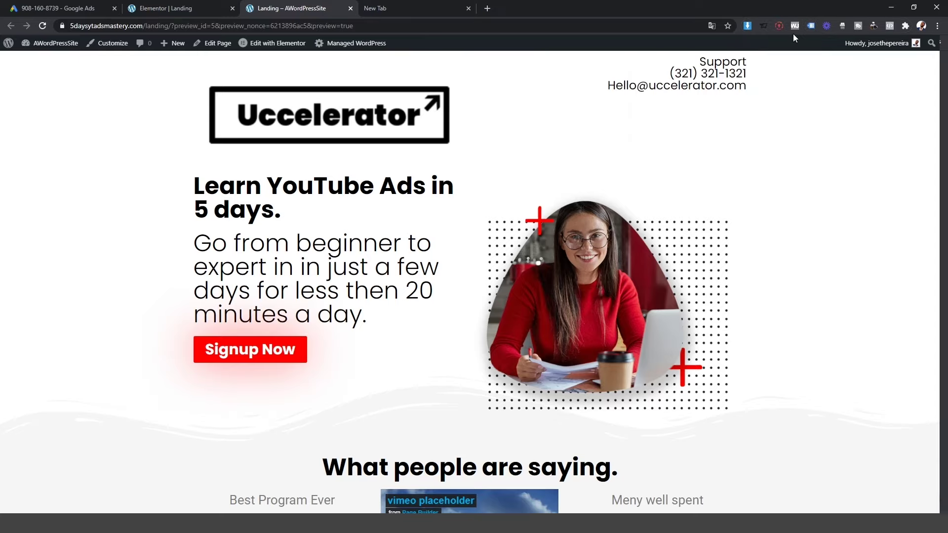
click(813, 25)
click(663, 131)
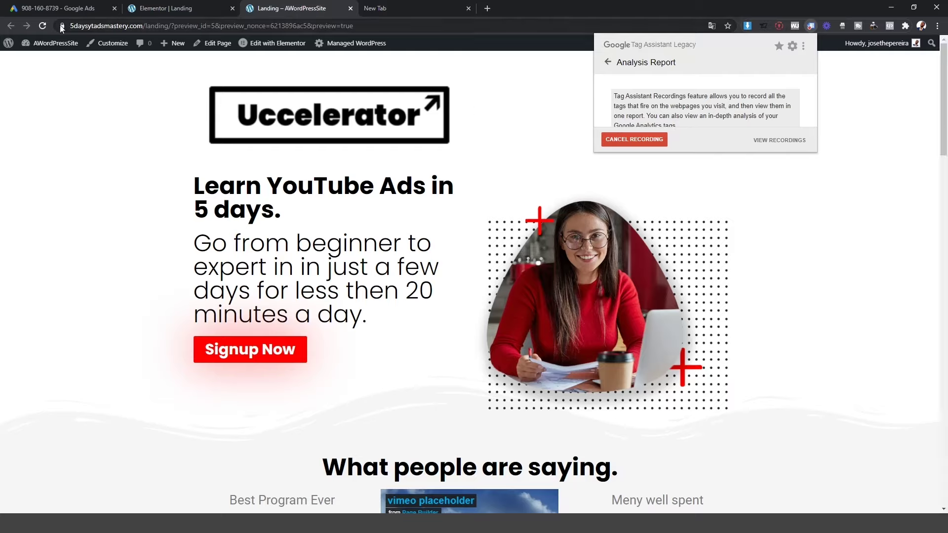
click(42, 26)
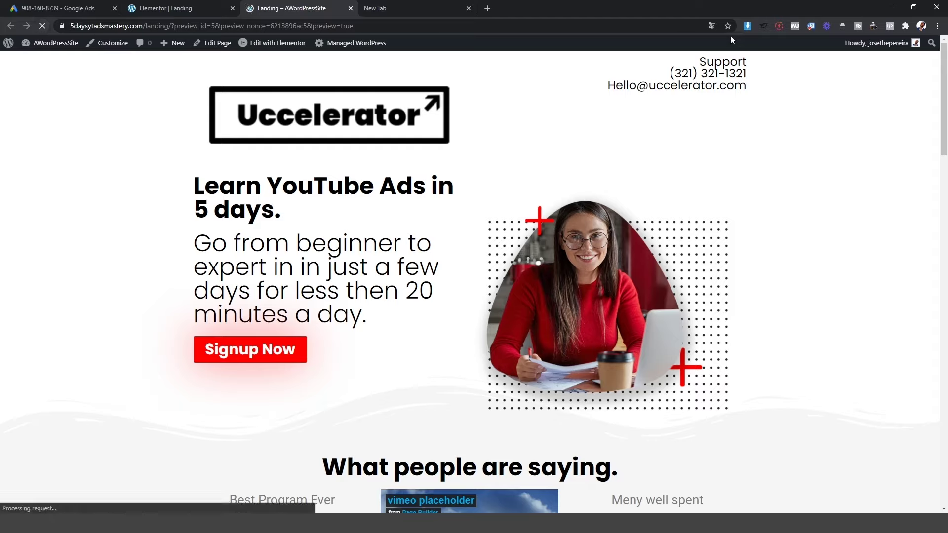
- Examine the recorded global site tag and the Google Ads Remarketing Tag's conversion ID in Tag Assistant
click(811, 25)
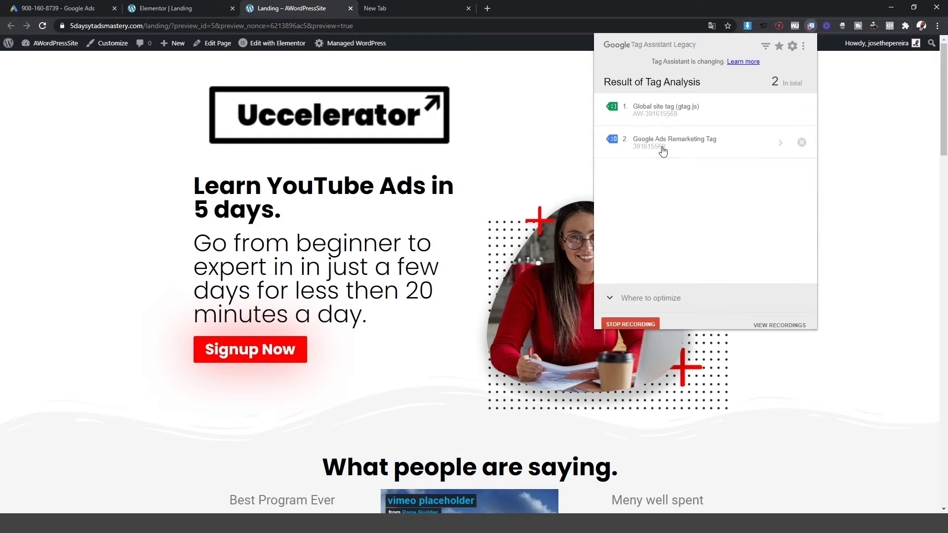
drag(678, 118, 635, 120)
drag(669, 144, 640, 145)
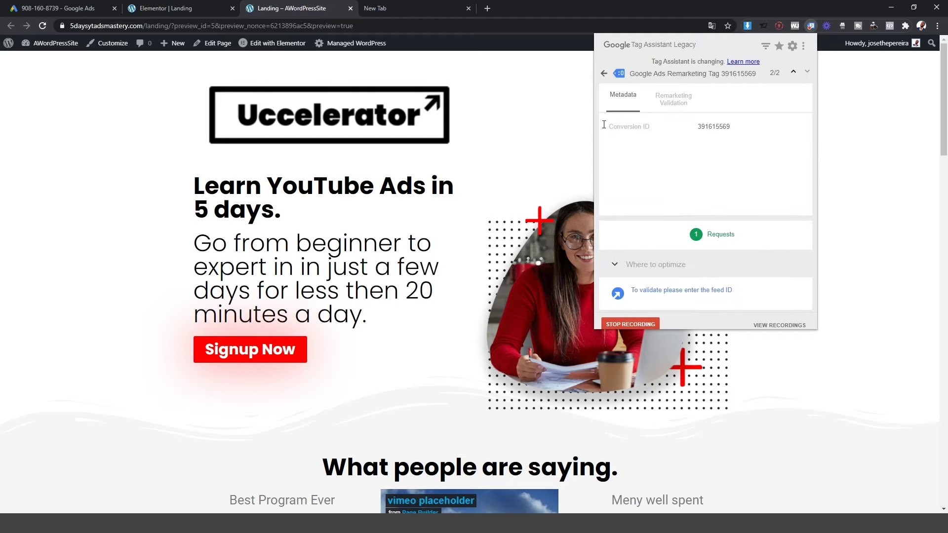
double_click(714, 127)
- Switch to Google Ads and compare the ID in the global site tag code with the recorded conversion ID
click(58, 8)
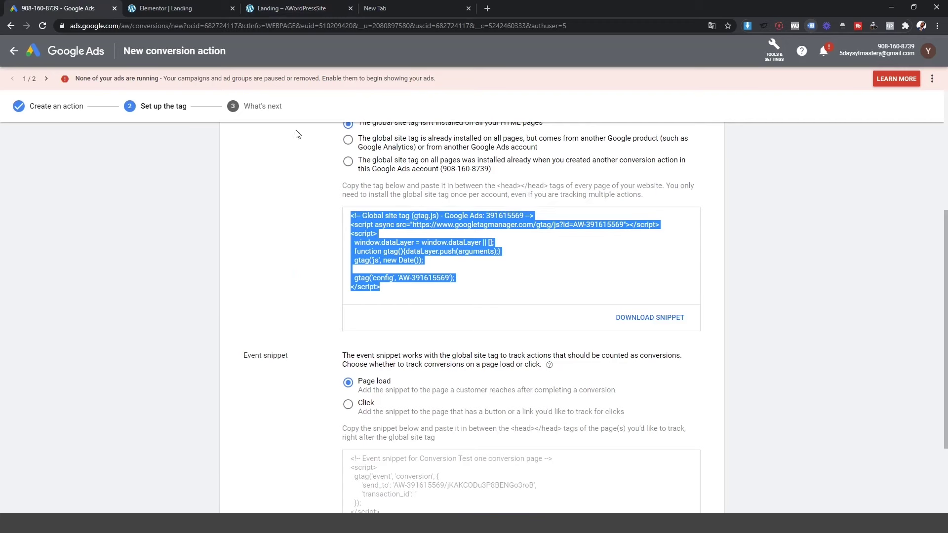
click(587, 226)
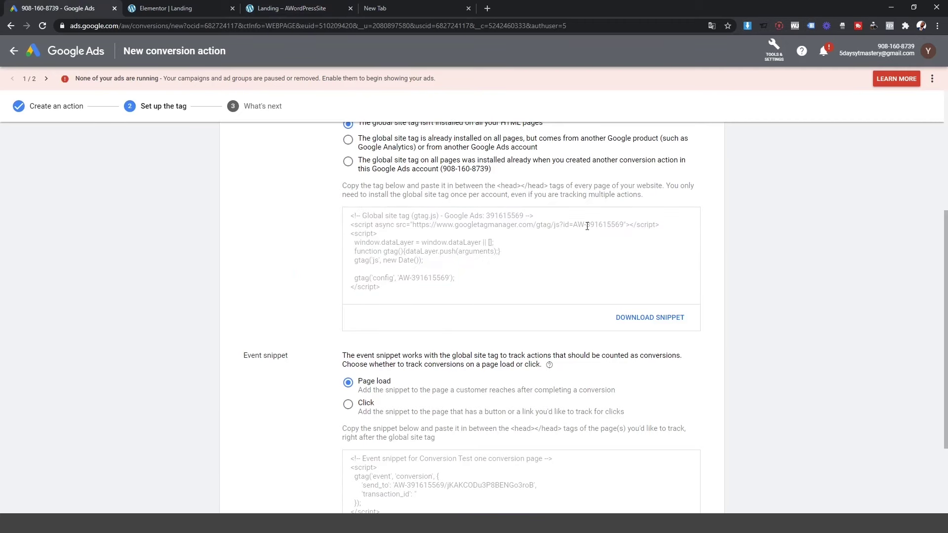
drag(579, 225, 618, 228)
click(609, 225)
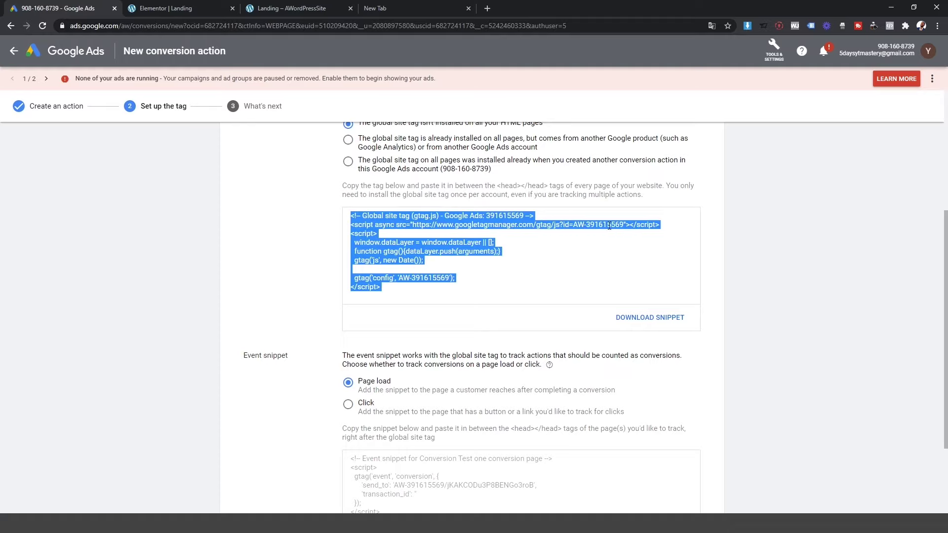
click(526, 216)
drag(525, 216, 486, 216)
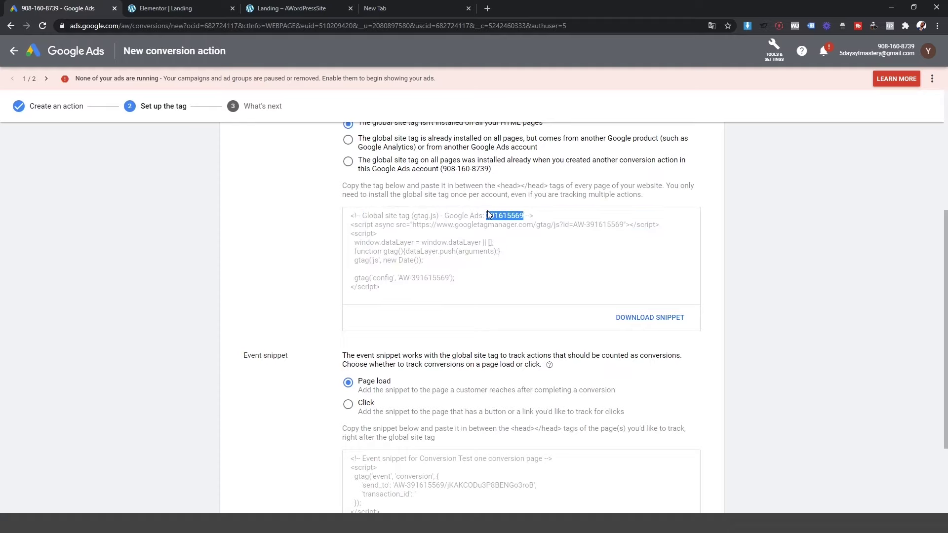
- Select the whole global site tag code again and copy it
scroll(437, 387, down, 1)
scroll(430, 407, up, 1)
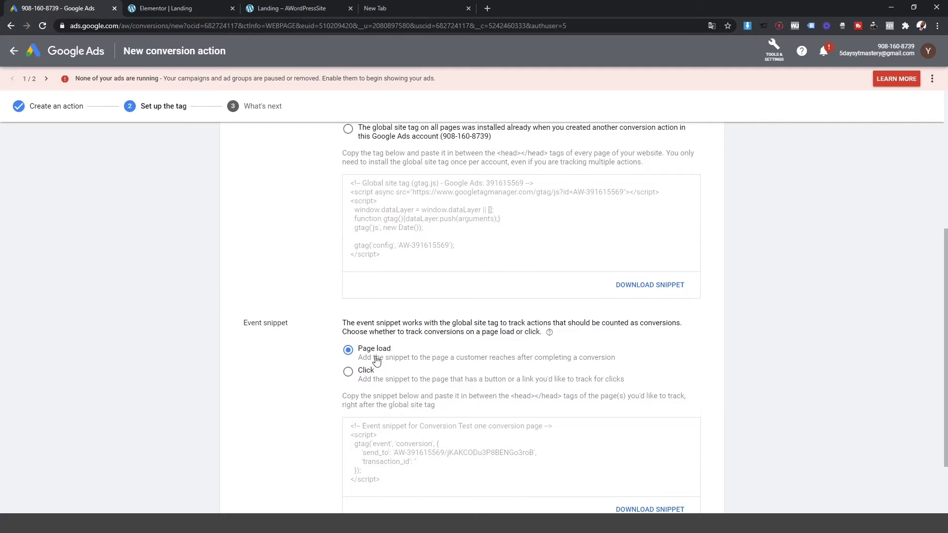
drag(396, 276, 350, 199)
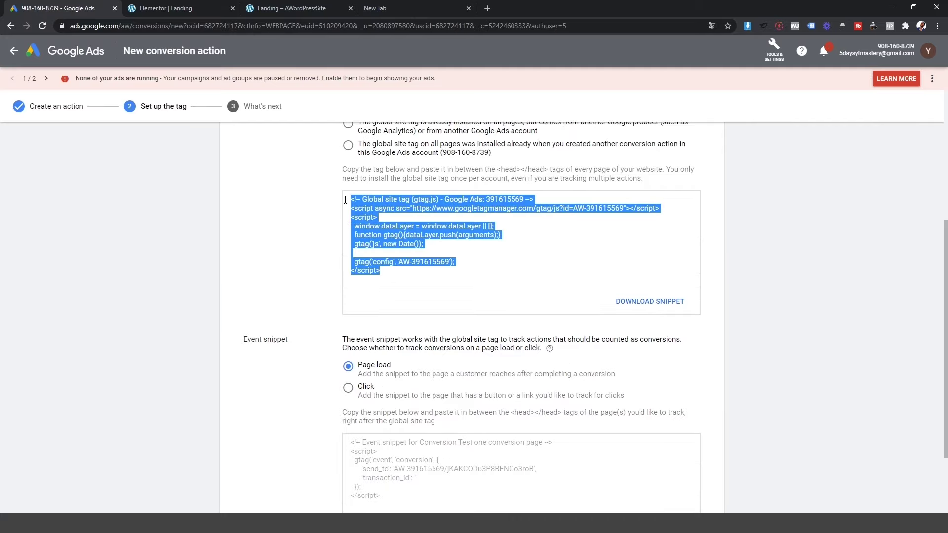
right_click(366, 210)
click(386, 217)
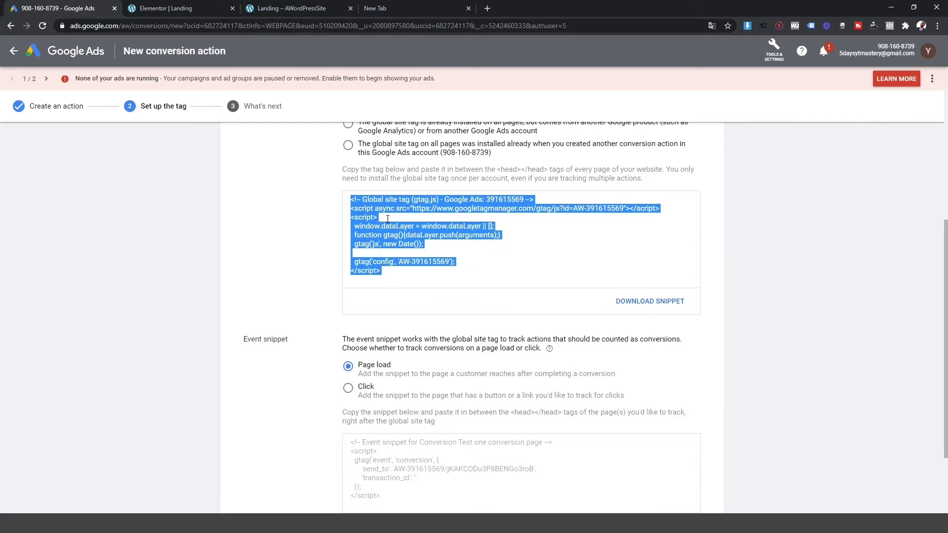
- Return to the Elementor editor, exit to the WordPress page list and open the Thank you page with Elementor
click(289, 6)
click(155, 9)
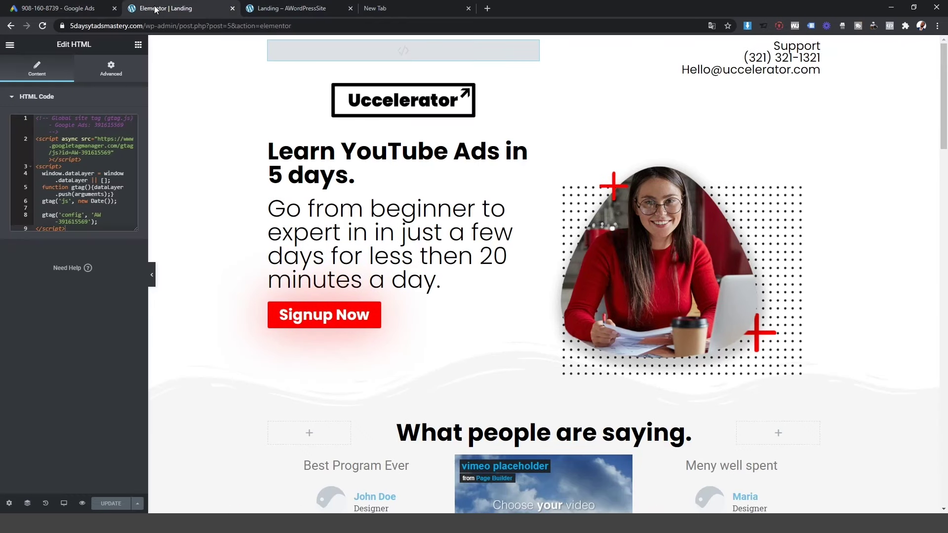
click(10, 44)
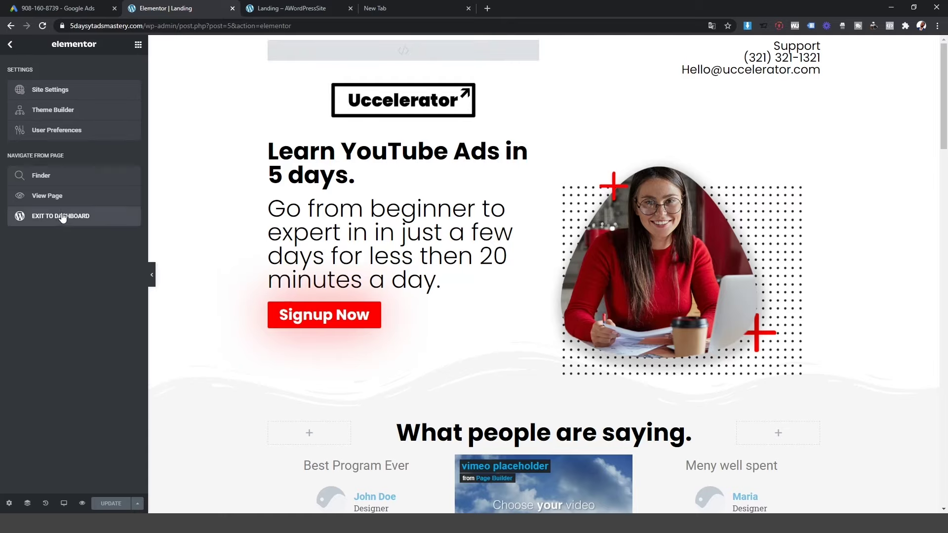
click(61, 217)
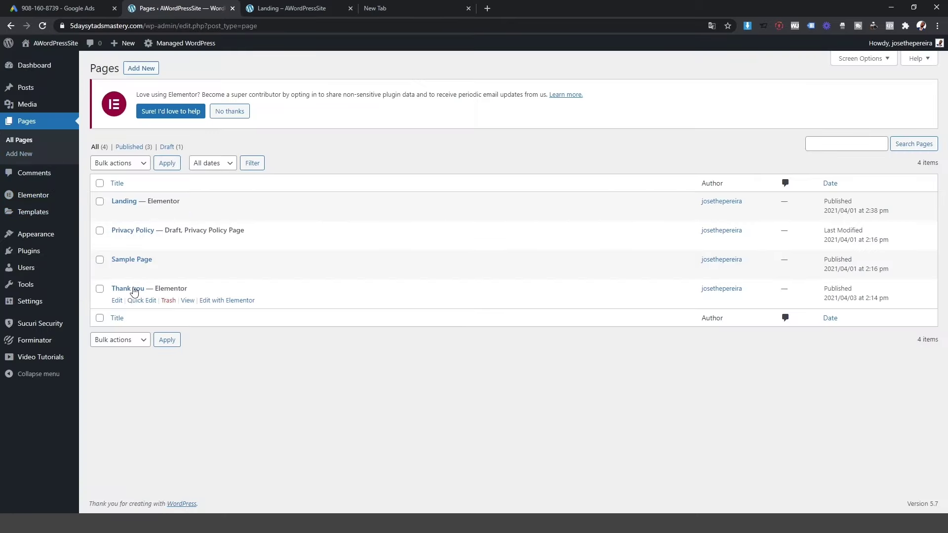
click(210, 302)
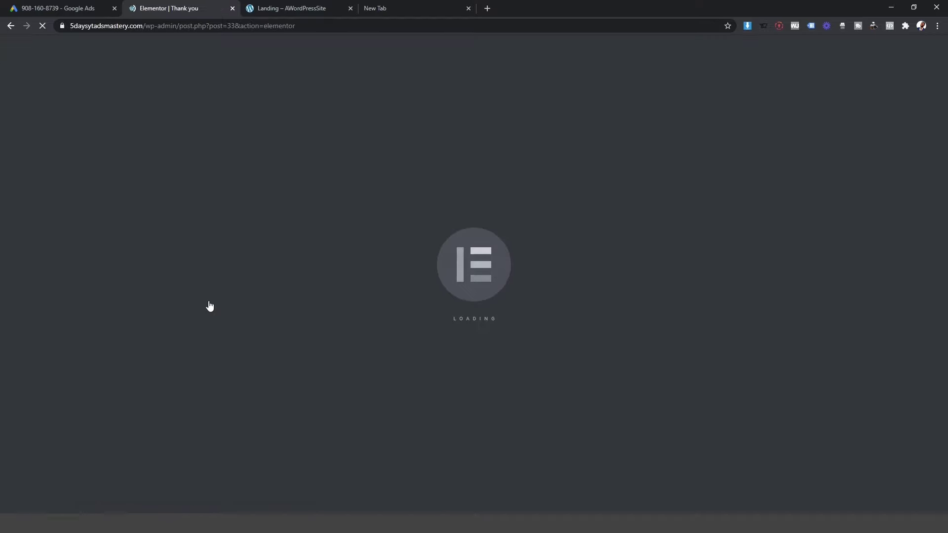
- Add an HTML widget below the Thank you heading and paste the global site tag code into it
scroll(70, 352, down, 10)
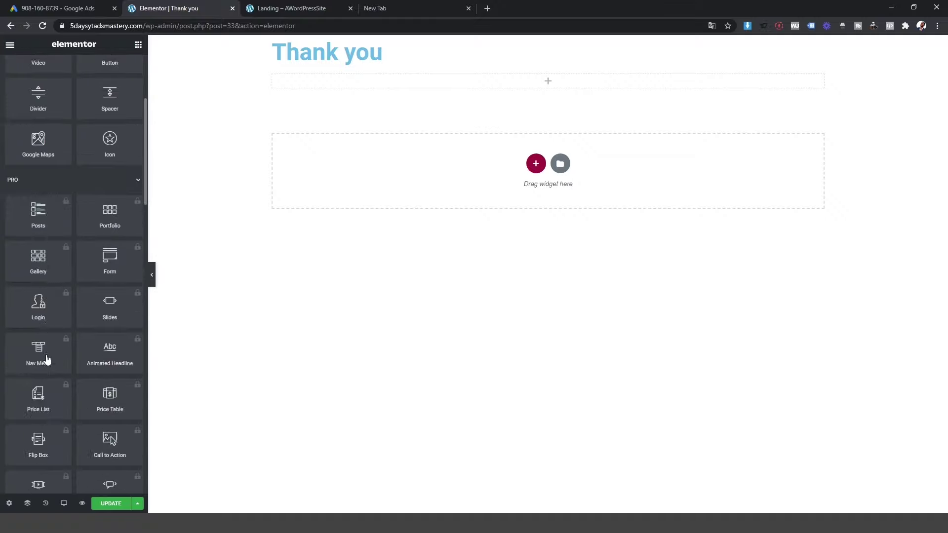
scroll(73, 390, down, 10)
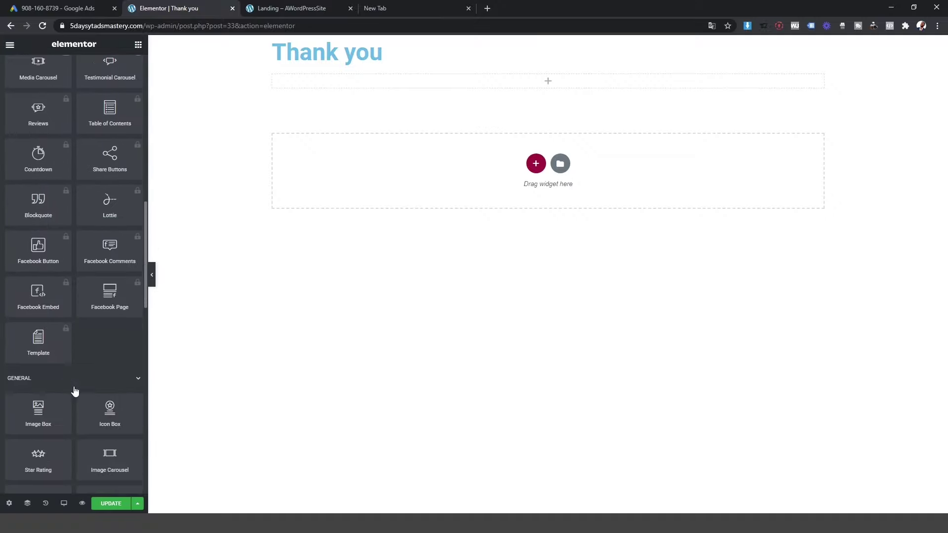
scroll(75, 377, down, 1)
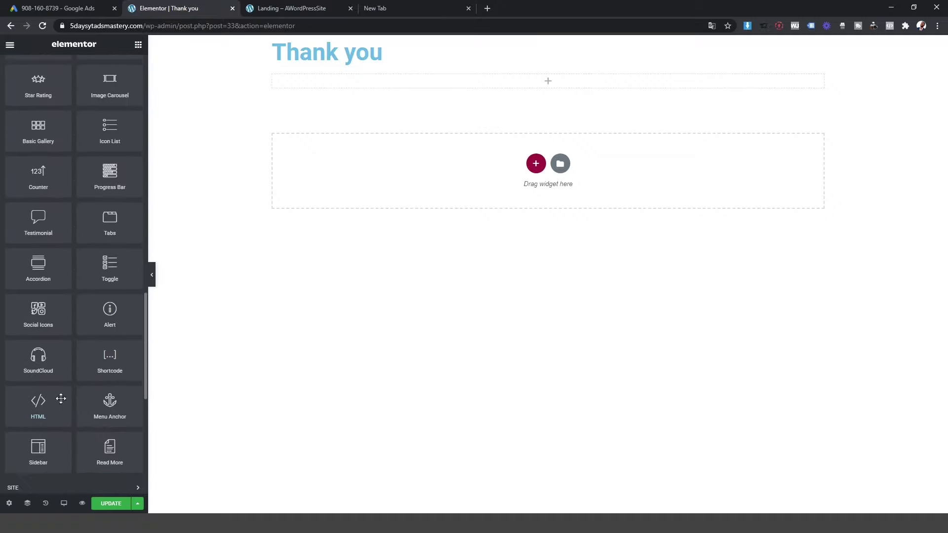
drag(49, 403, 396, 89)
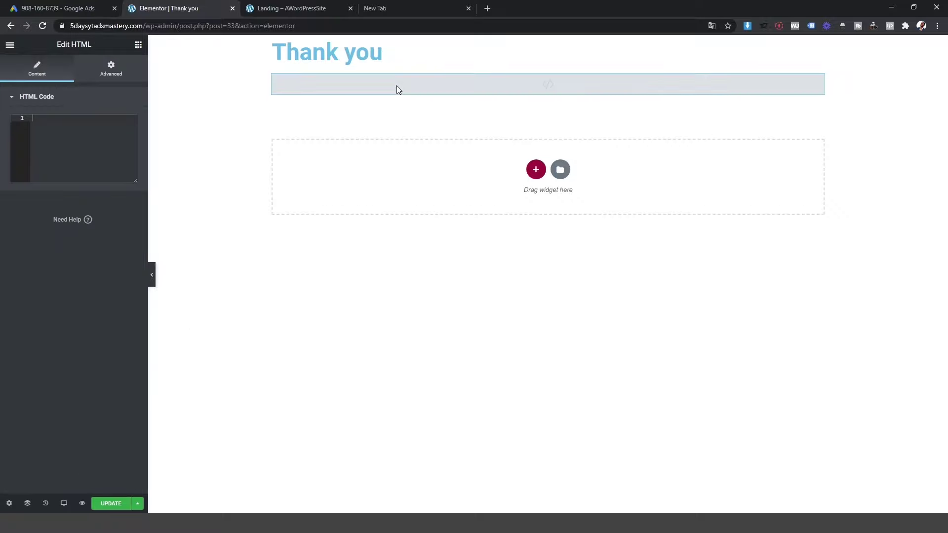
key(ctrl+v)
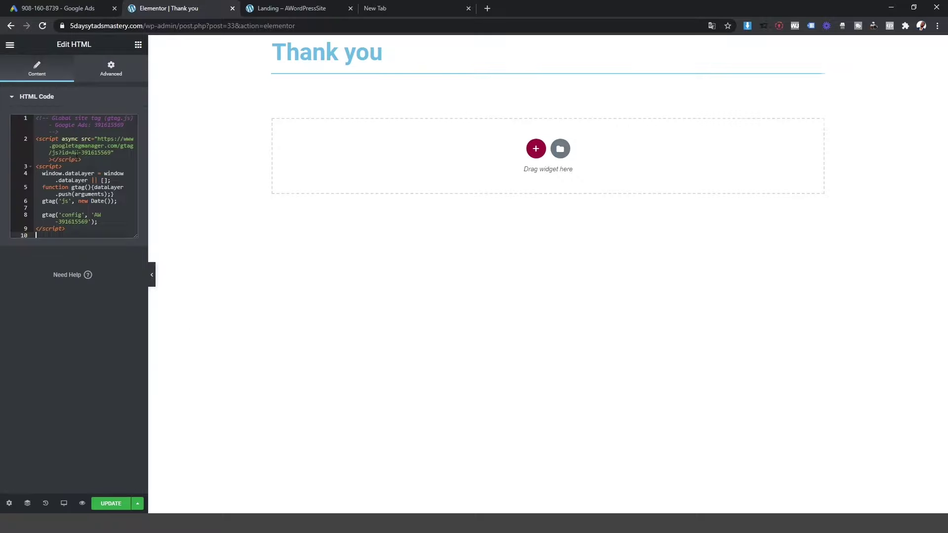
- Copy the whole page-load event snippet from Google Ads and return to the Thank you page's HTML widget
click(64, 7)
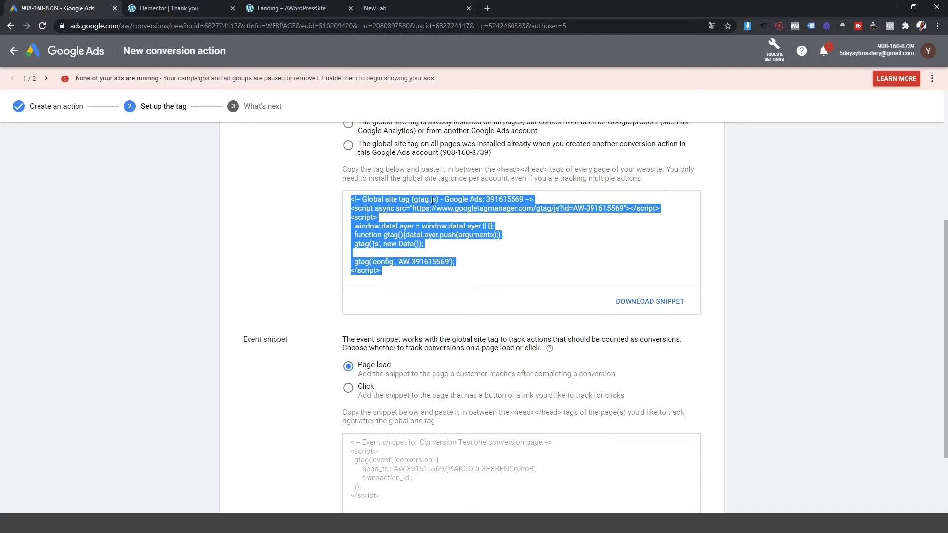
scroll(447, 264, up, 1)
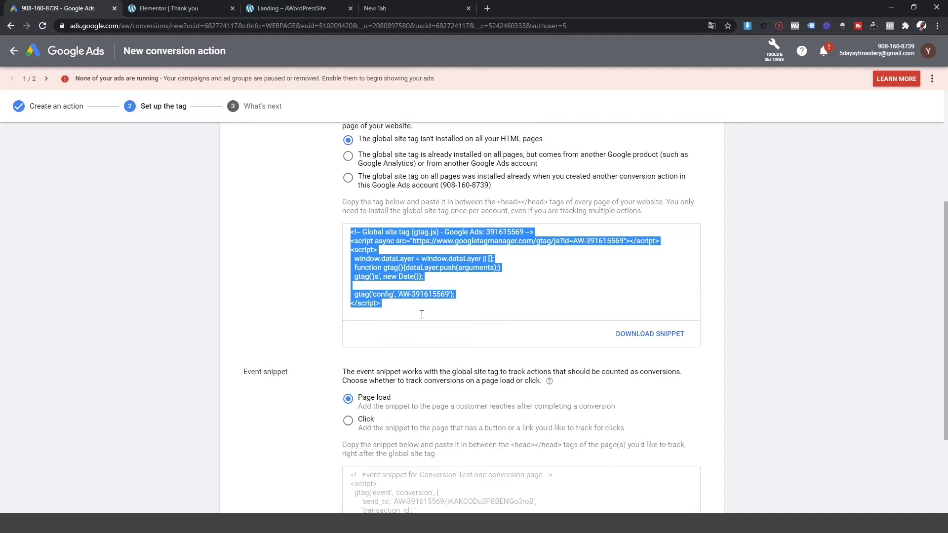
scroll(422, 314, down, 2)
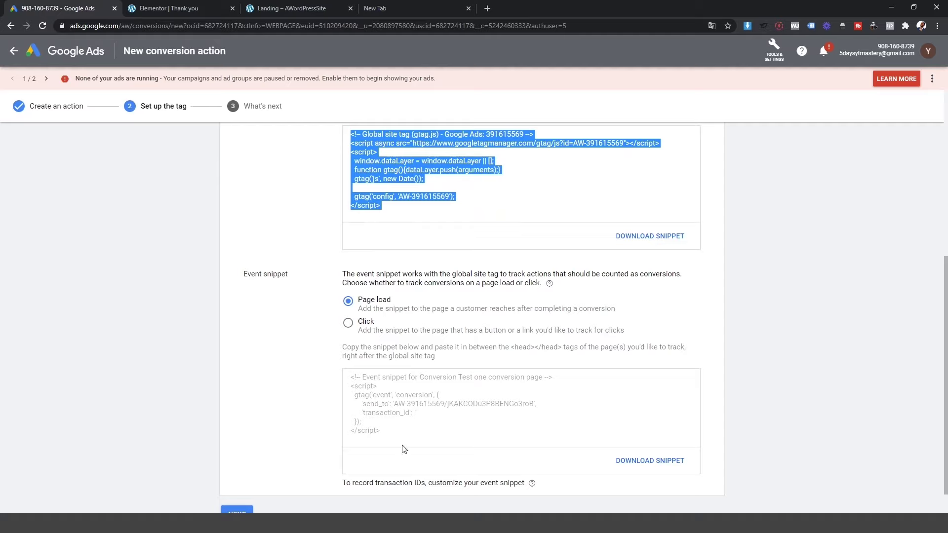
click(398, 443)
key(ctrl+c)
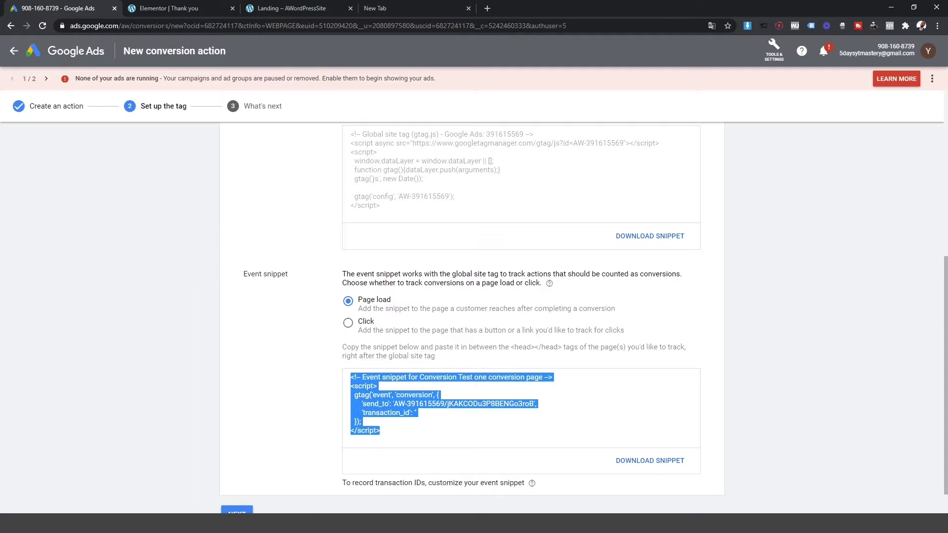
click(160, 14)
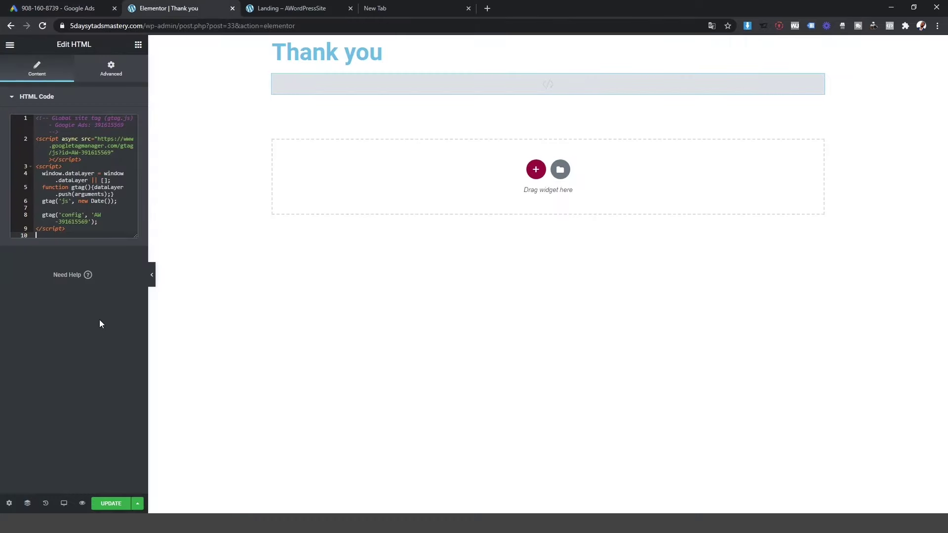
- Add a second HTML widget below the first one on the Thank you page and paste the event snippet into it
click(139, 47)
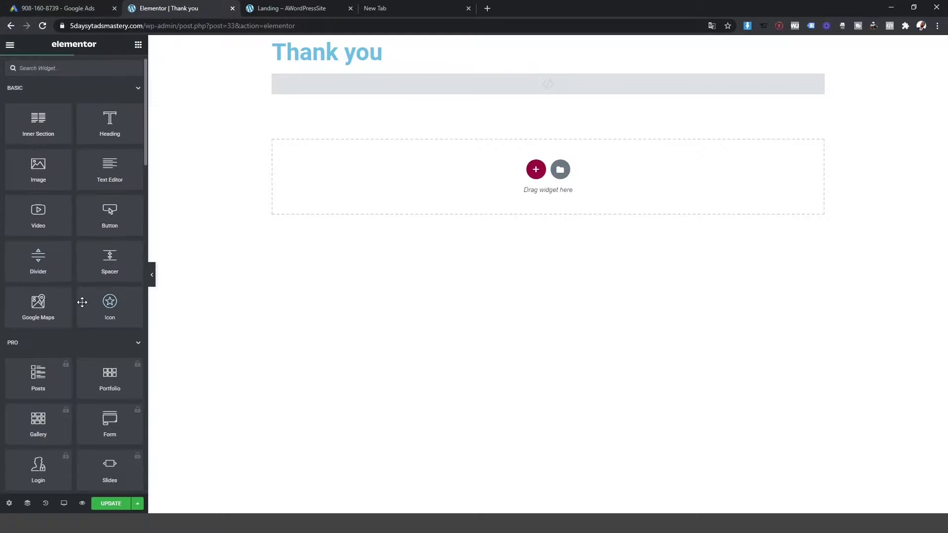
scroll(86, 301, down, 10)
scroll(85, 296, down, 4)
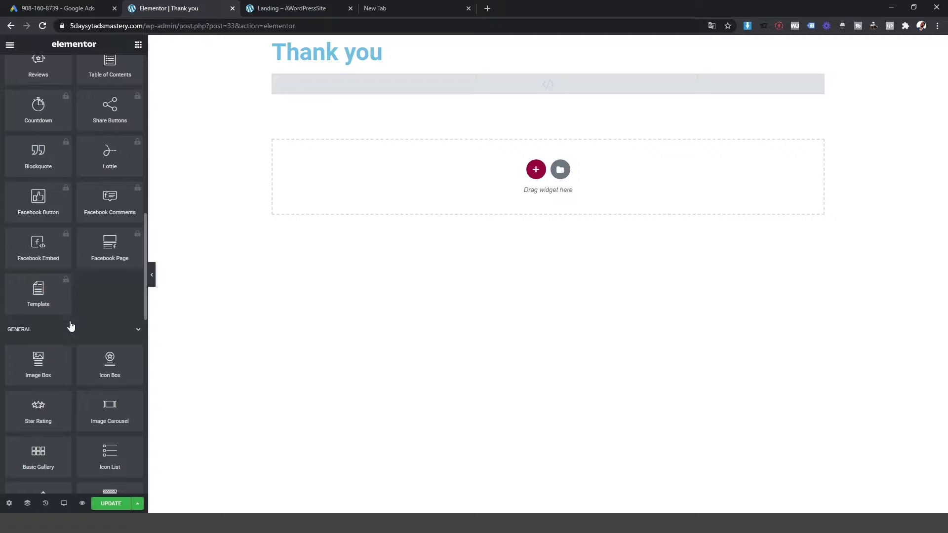
scroll(60, 237, down, 7)
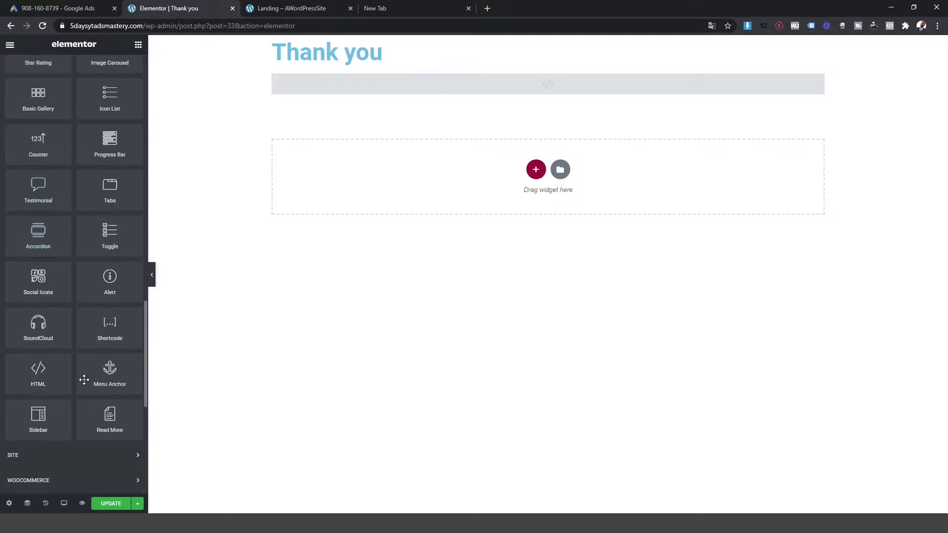
drag(53, 381, 476, 97)
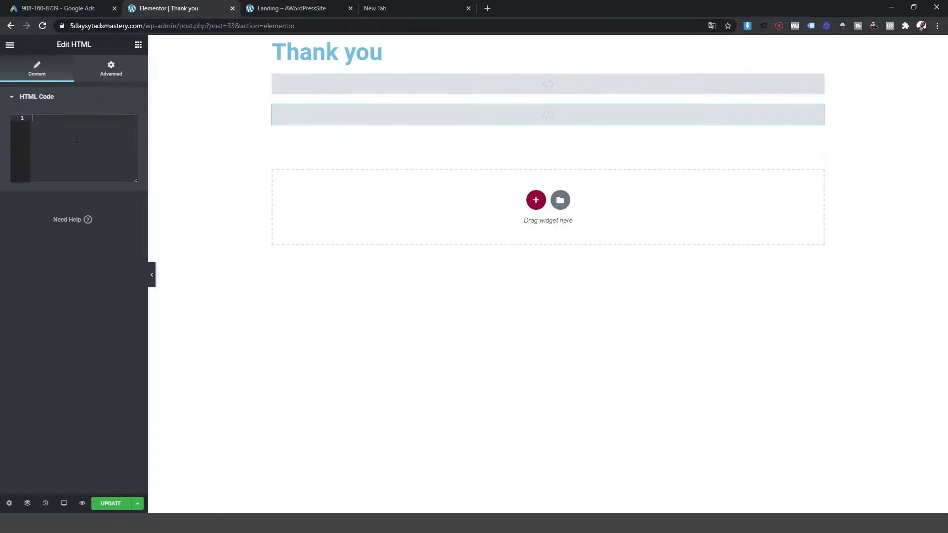
click(60, 140)
key(ctrl+v)
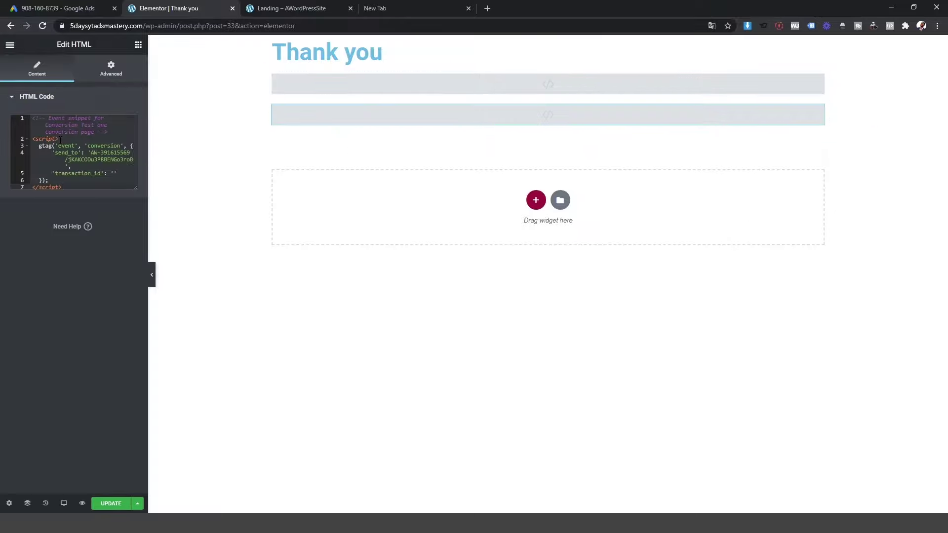
- Update the Thank you page and open its preview, closing the old Landing preview and the empty browser tab
click(116, 503)
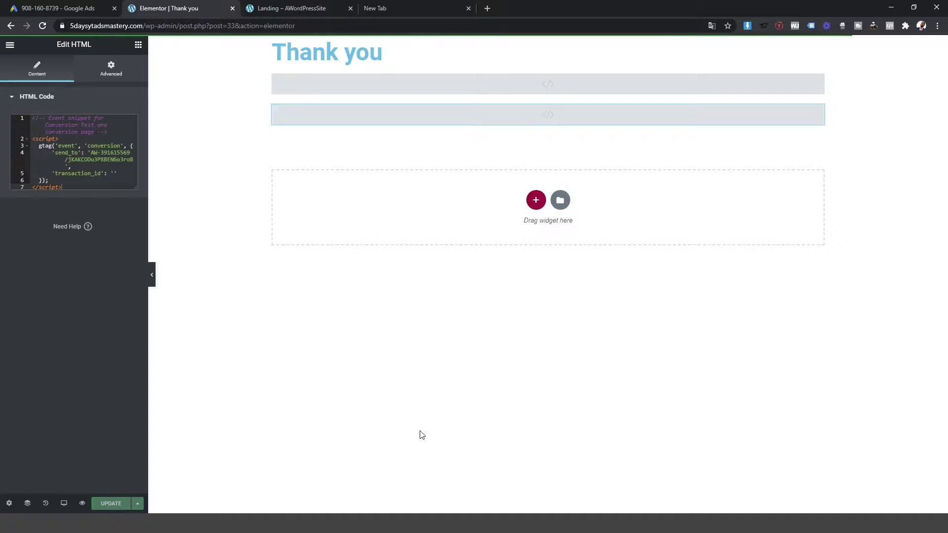
click(82, 503)
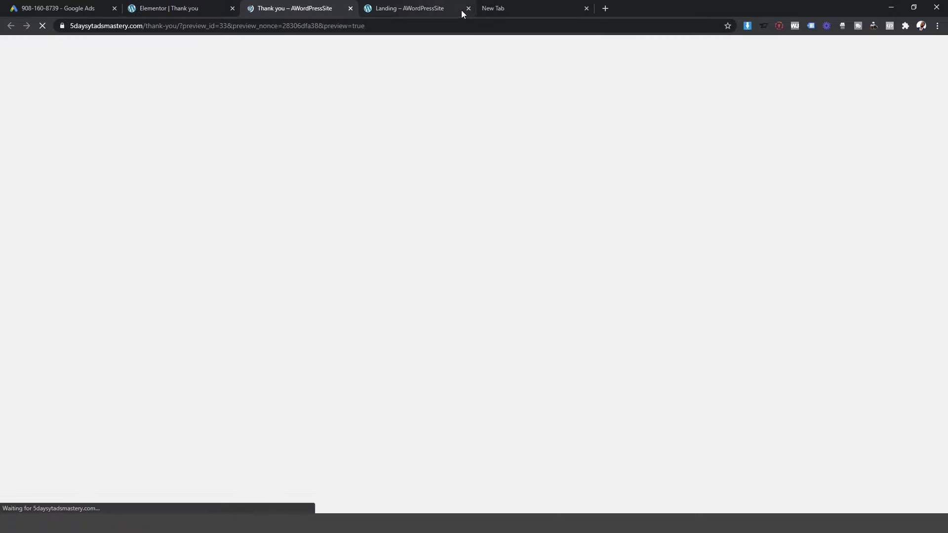
click(467, 9)
click(468, 8)
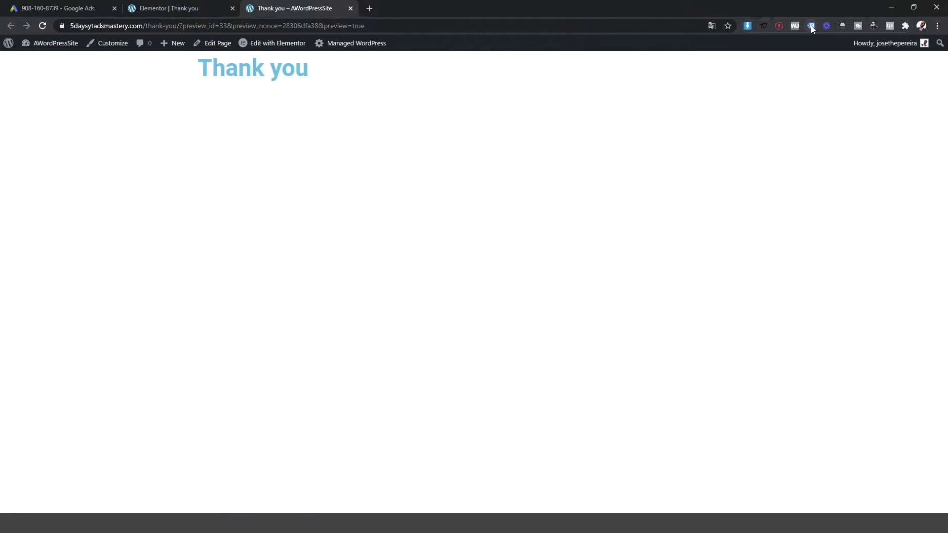
- Start a Tag Assistant recording on the Thank you preview, reload the page and check which tags are detected
click(811, 26)
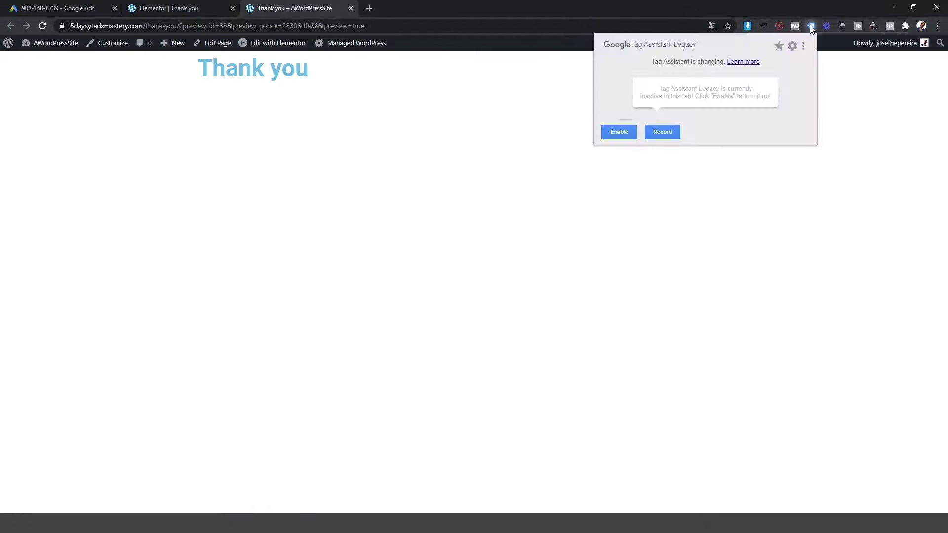
click(657, 133)
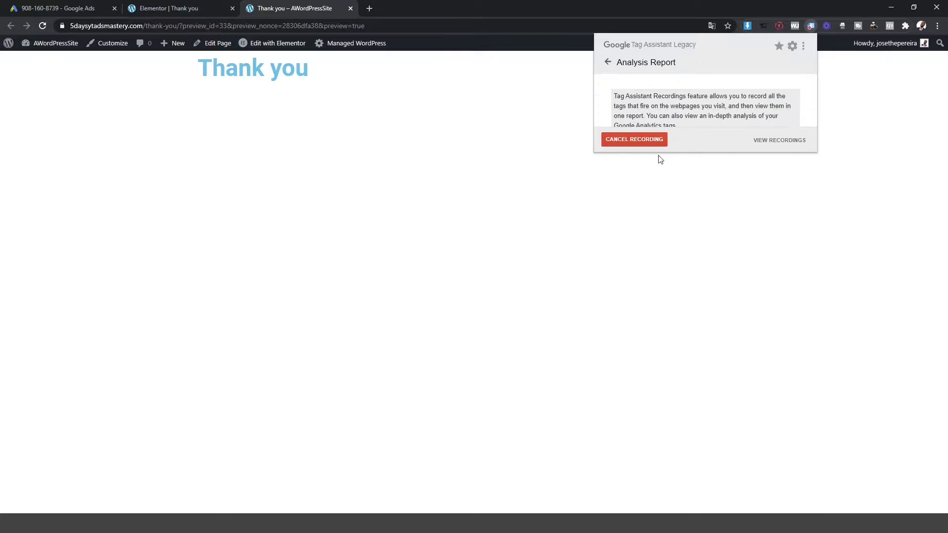
click(43, 26)
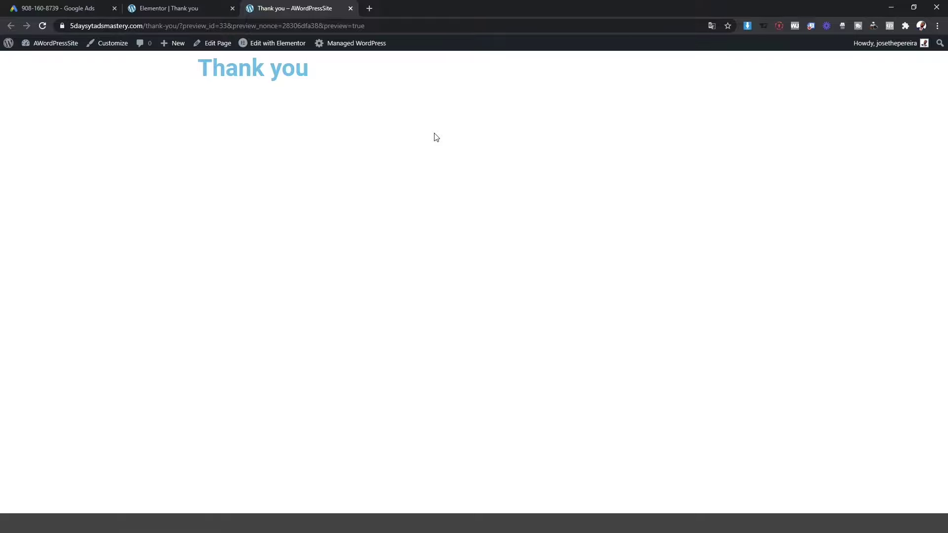
click(811, 26)
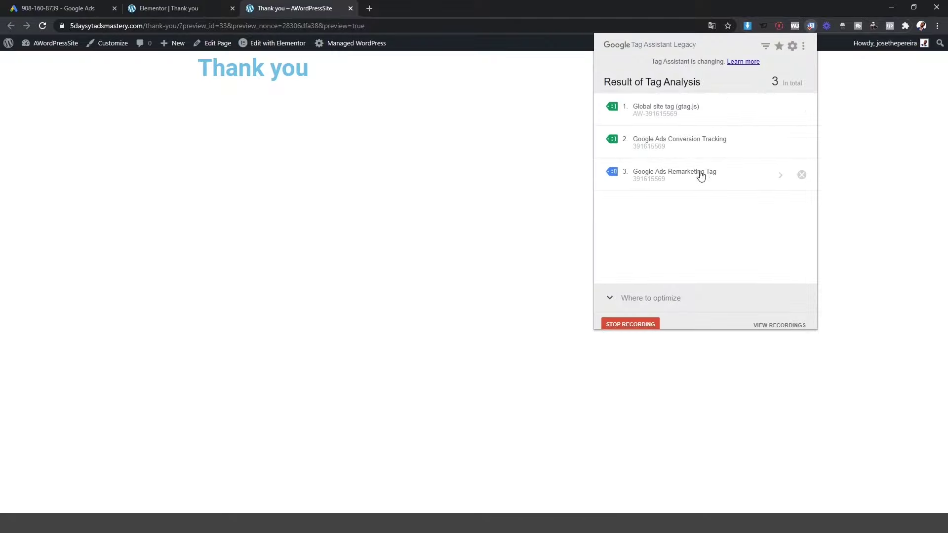
- Close the Elementor editor, open the WordPress dashboard in a separate tab before the Thank you preview and show the list of all pages
click(201, 3)
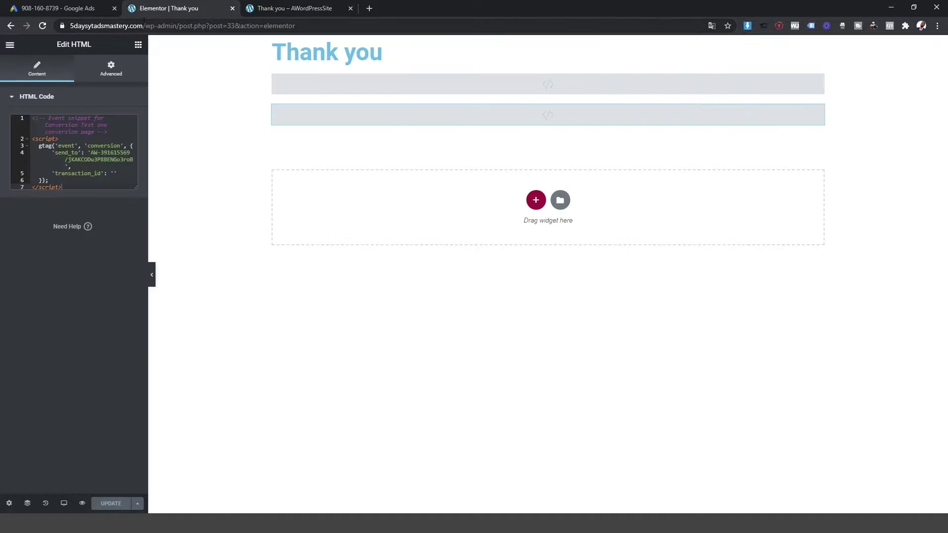
middle_click(180, 7)
mouse_move(49, 42)
middle_click(45, 62)
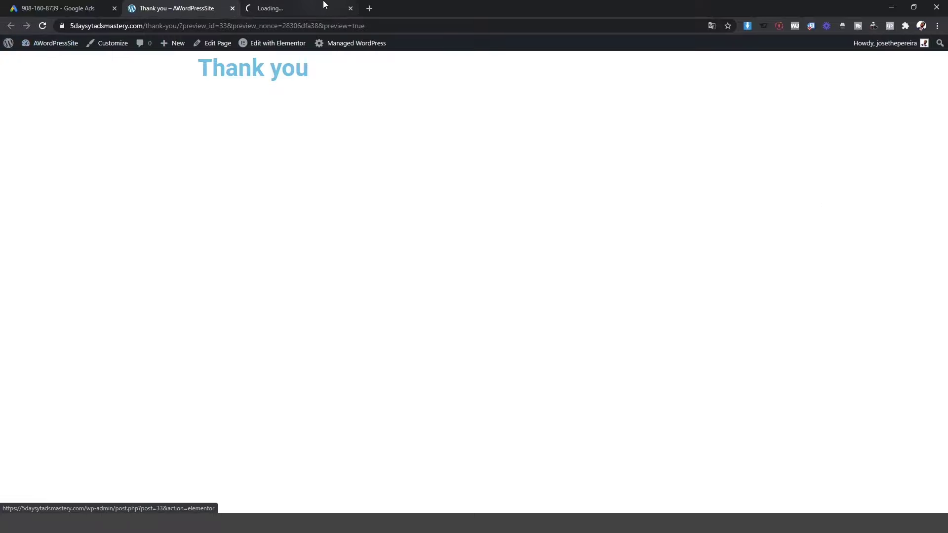
drag(323, 4, 207, 3)
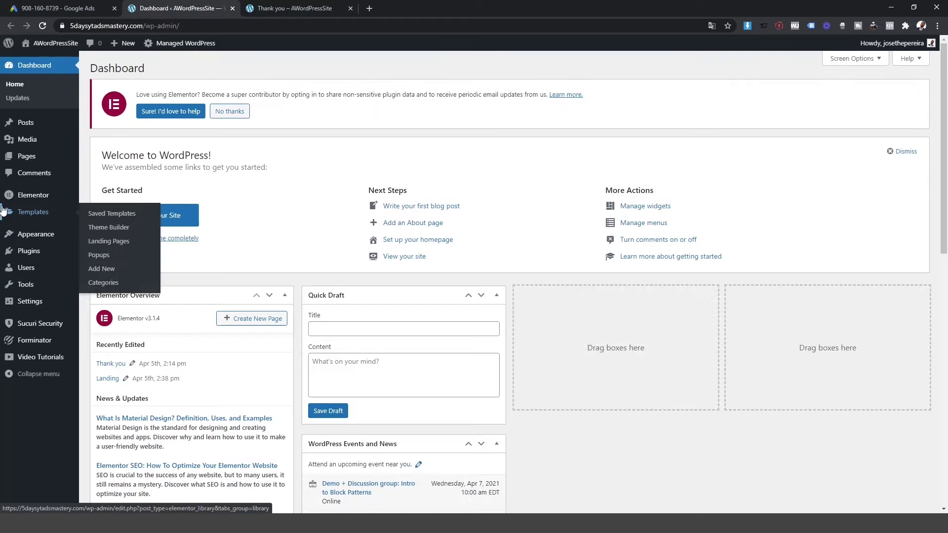
mouse_move(22, 156)
click(91, 164)
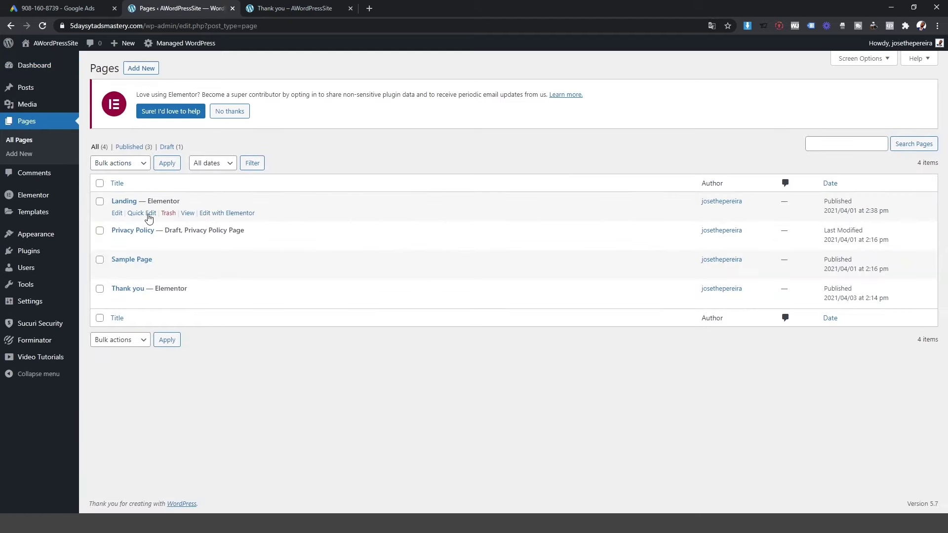
- View the Landing page in a new tab and examine it through to the Sign Up Now form and the Thank you page
middle_click(188, 212)
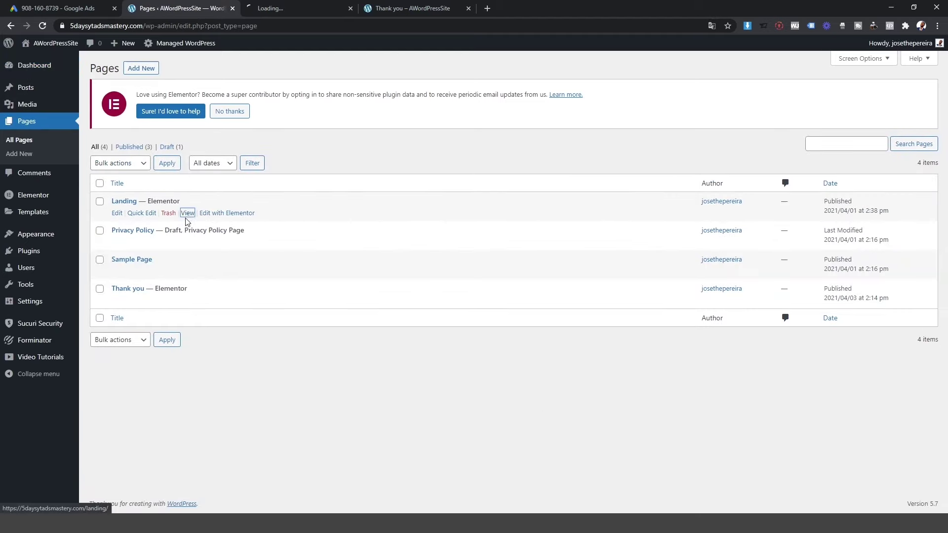
click(285, 8)
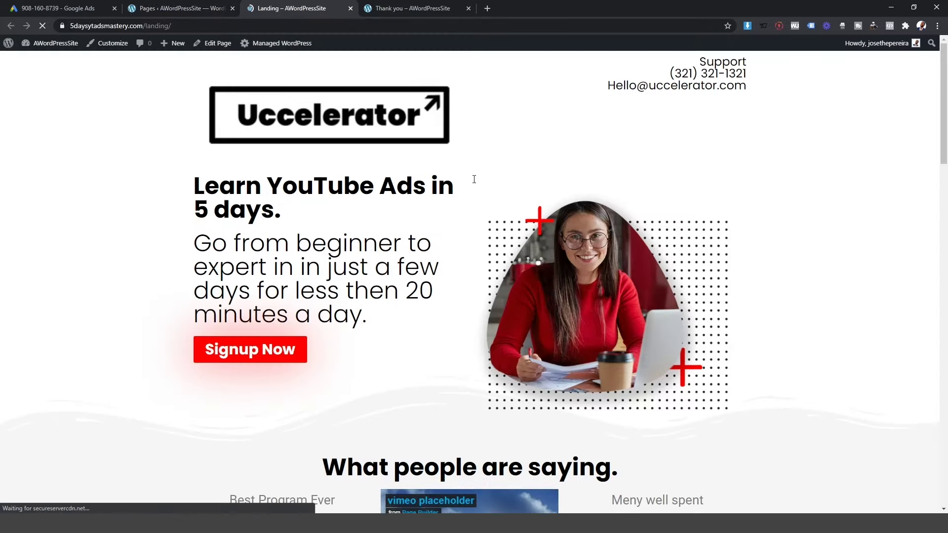
scroll(443, 218, down, 8)
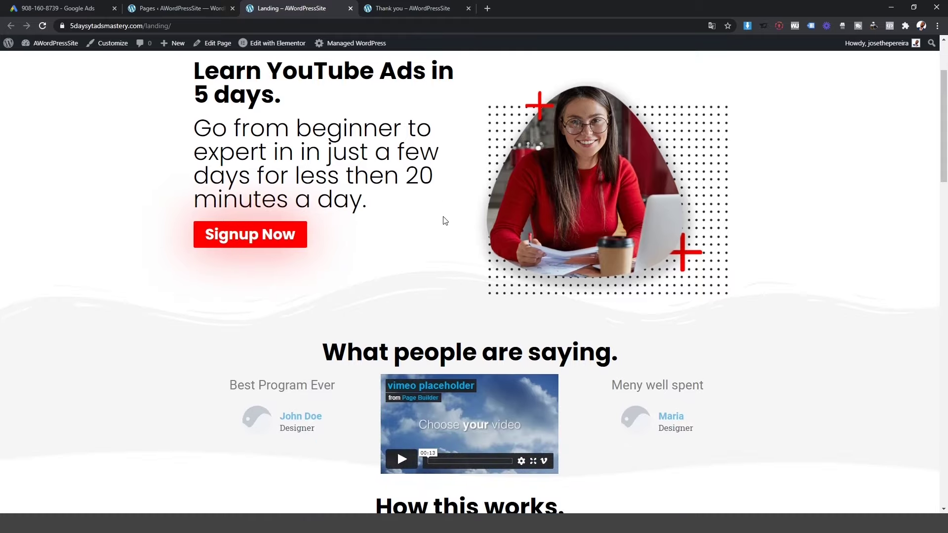
scroll(422, 210, down, 4)
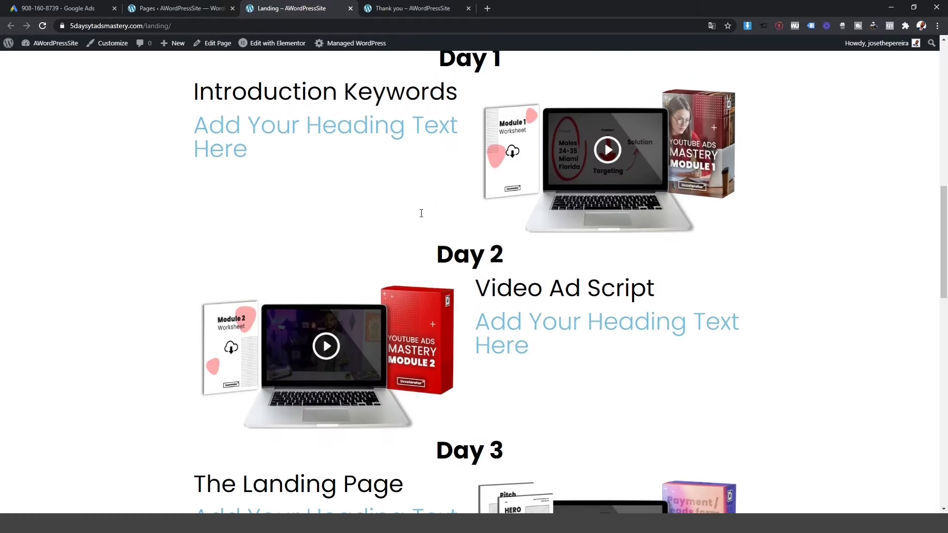
scroll(295, 241, down, 15)
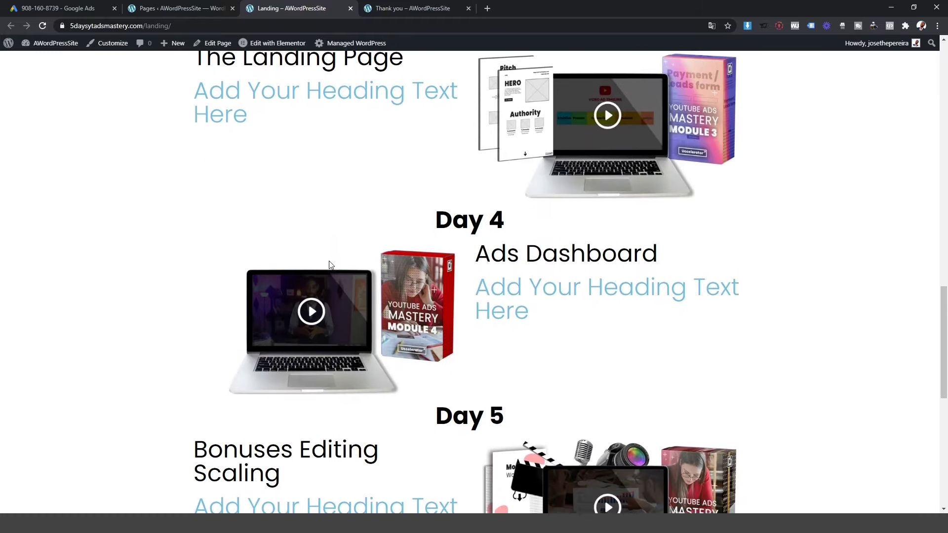
click(255, 404)
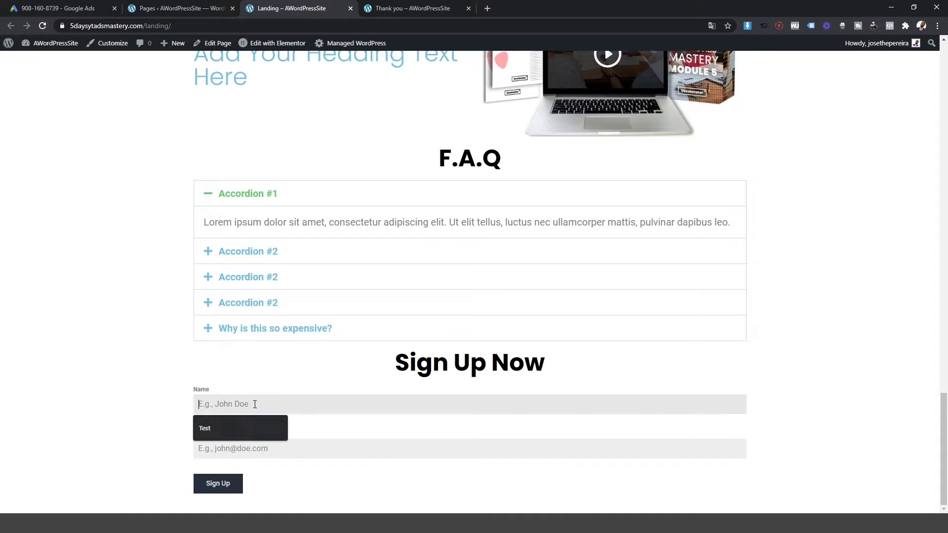
click(290, 459)
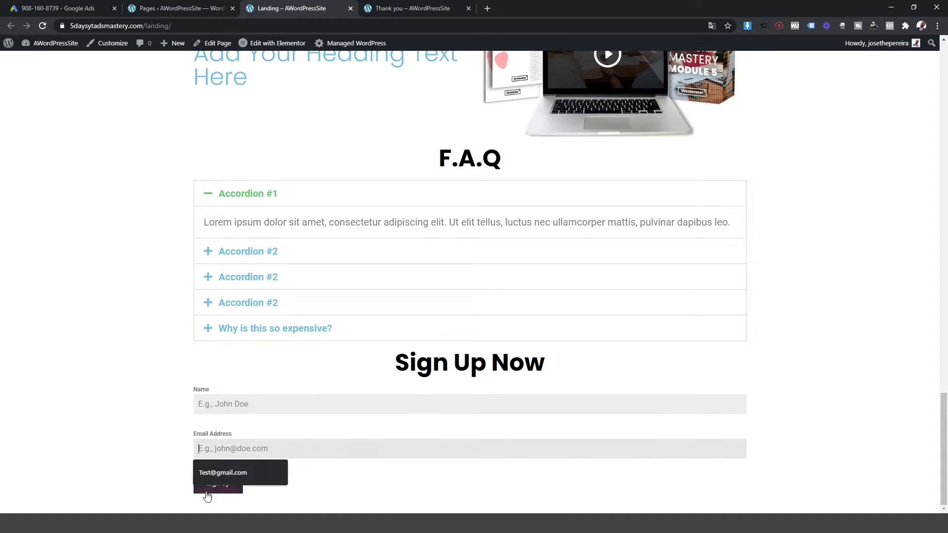
click(419, 9)
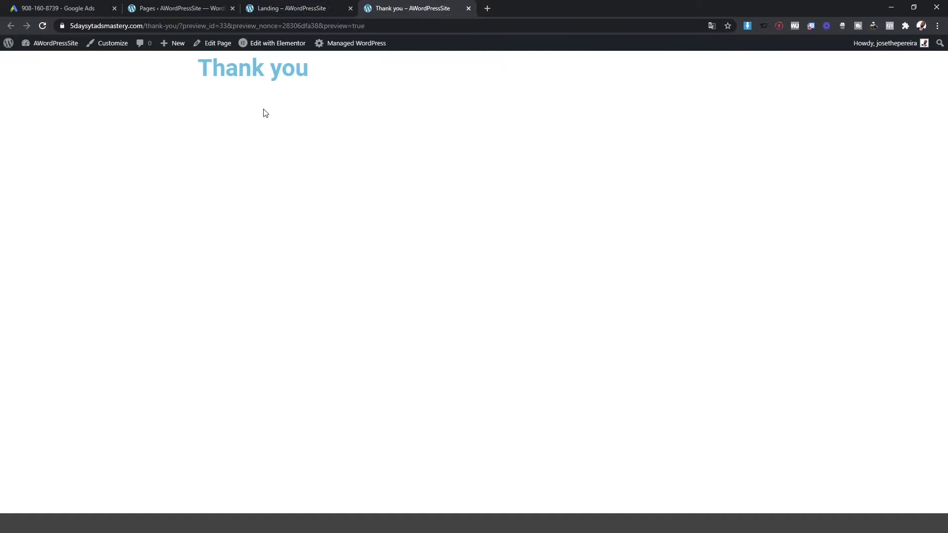
click(284, 7)
- Review the global site tag and event snippet in Google Ads alongside the Thank you page, highlighting the whole event snippet
click(42, 8)
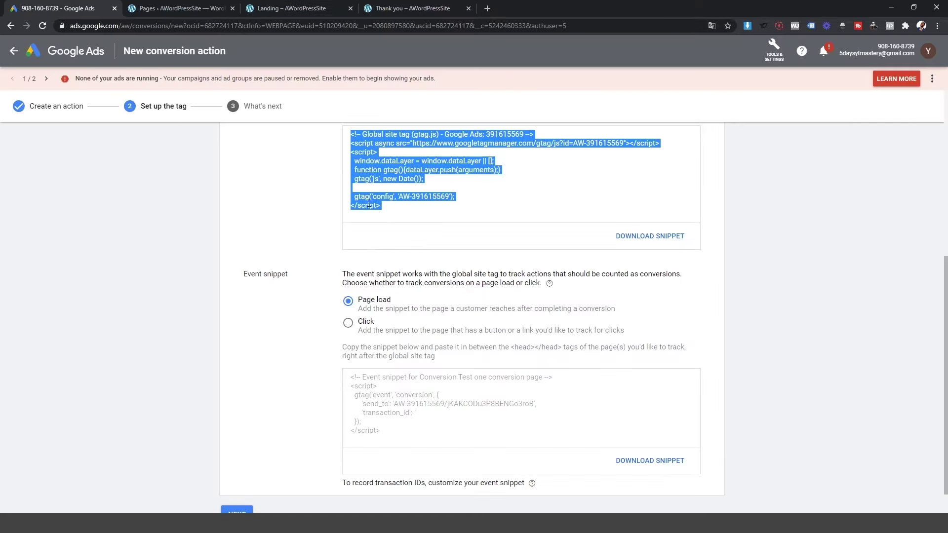
scroll(386, 207, up, 1)
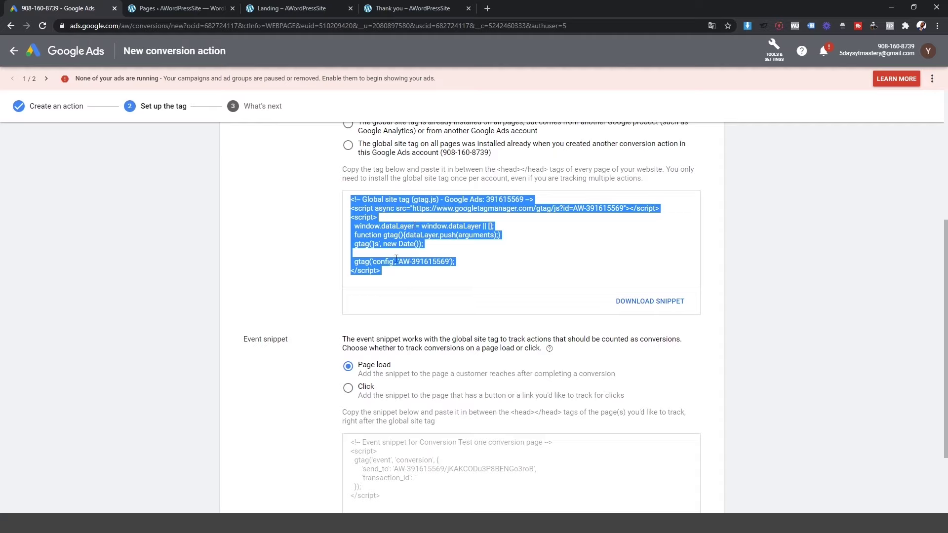
click(405, 7)
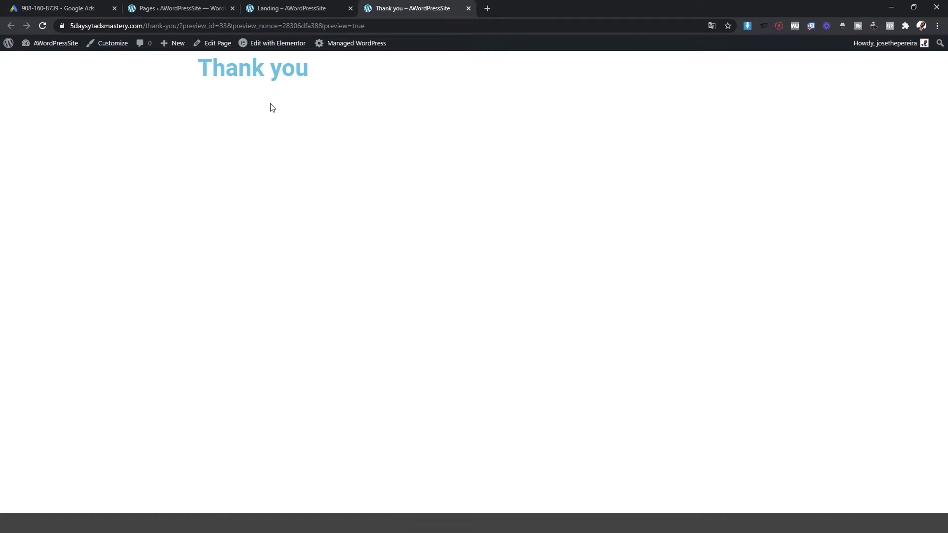
click(63, 11)
scroll(381, 265, down, 3)
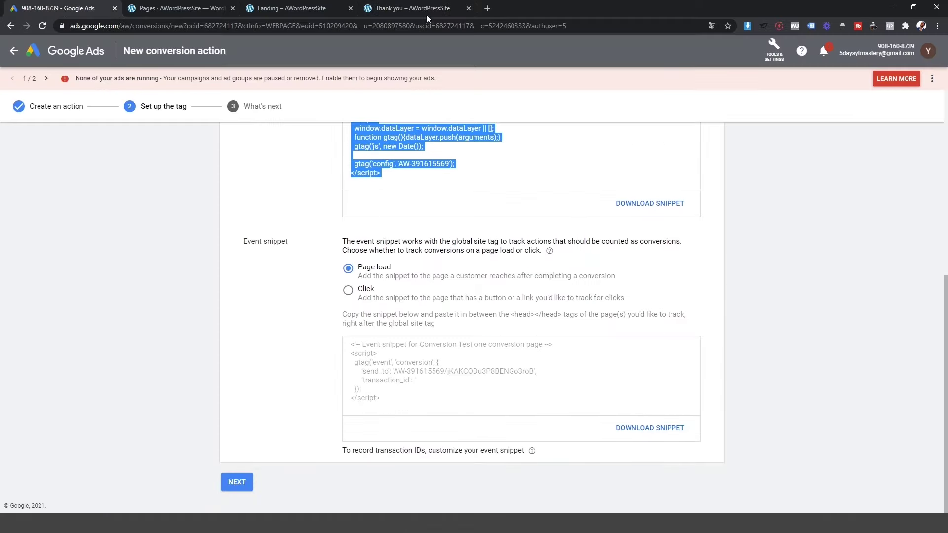
click(402, 14)
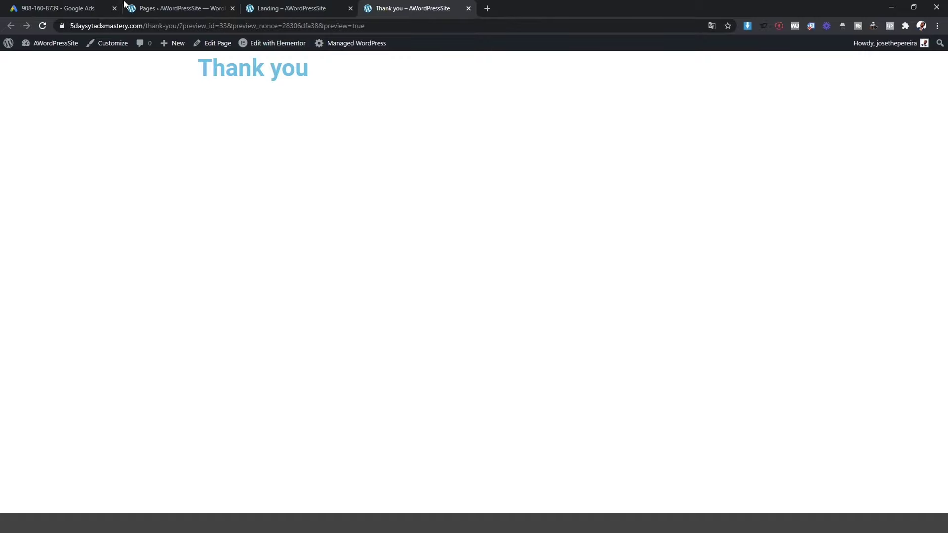
click(64, 6)
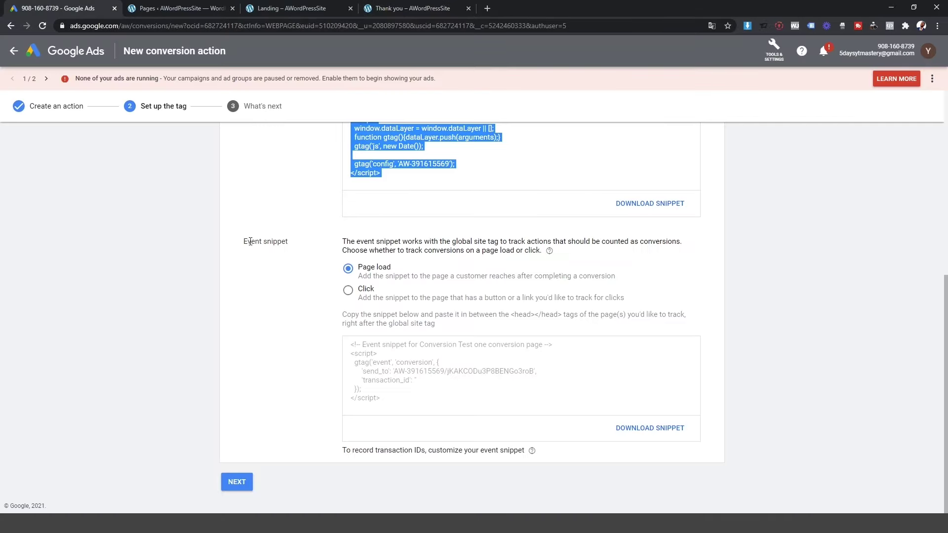
drag(474, 396, 332, 362)
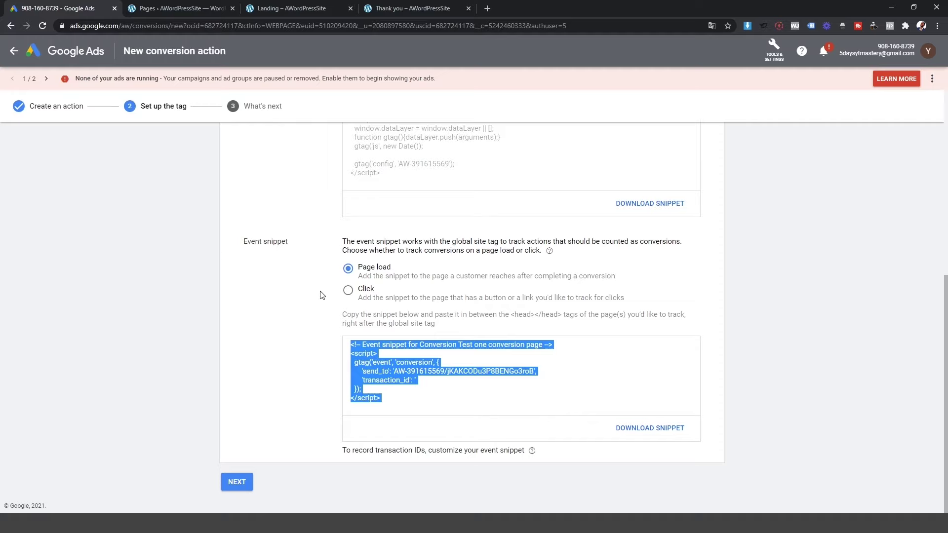
scroll(280, 347, up, 5)
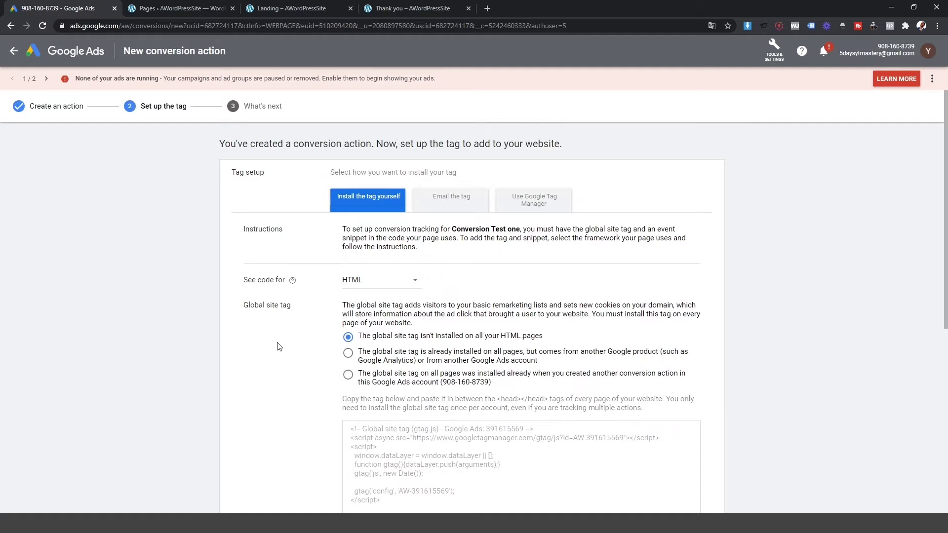
- Finish the tag setup for the conversion action and return to the Google Ads campaigns overview
scroll(279, 347, down, 5)
scroll(271, 338, up, 1)
scroll(272, 340, down, 1)
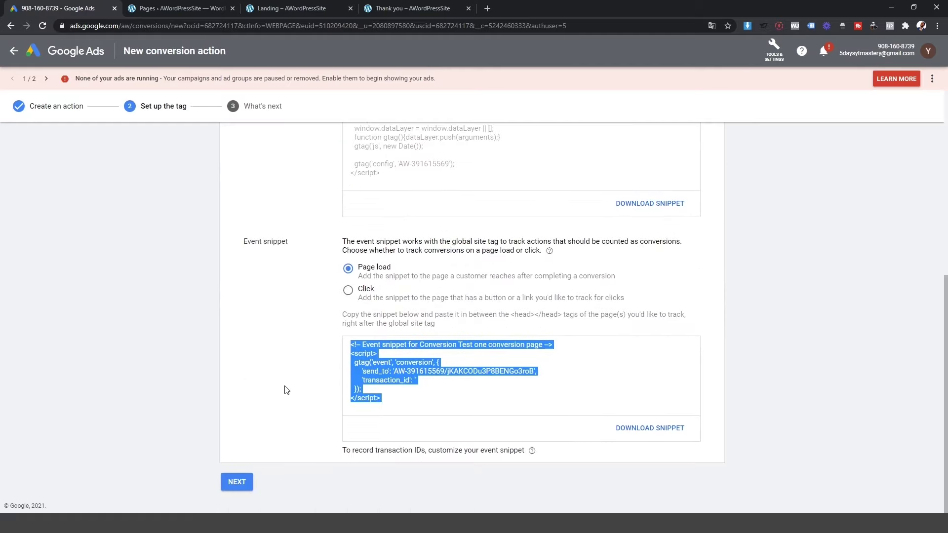
click(237, 482)
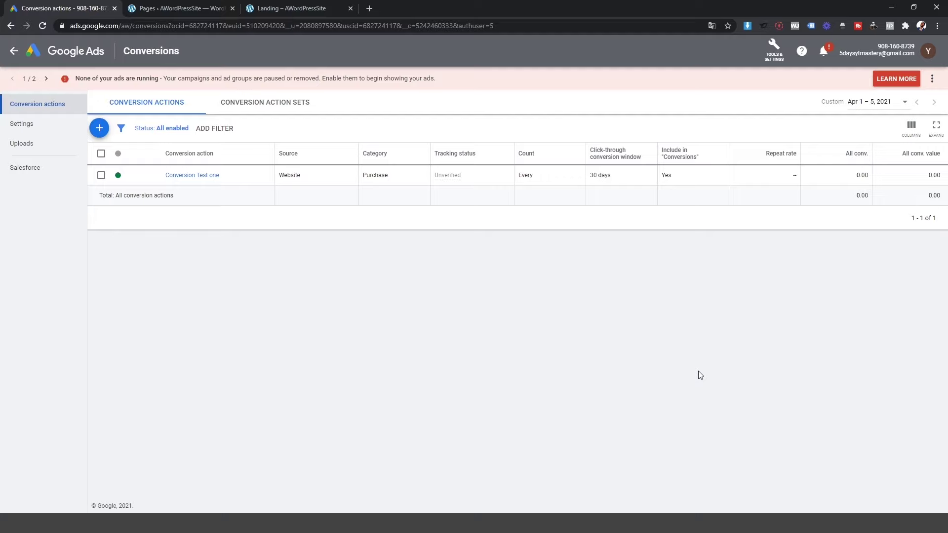
click(79, 56)
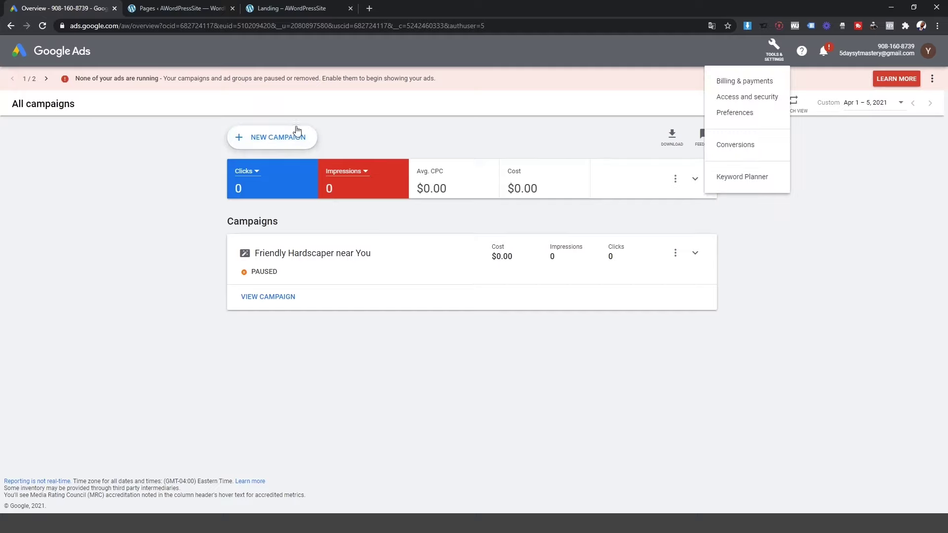
- Start a new campaign with the Sales goal and the Video campaign type, and continue to its settings
click(269, 138)
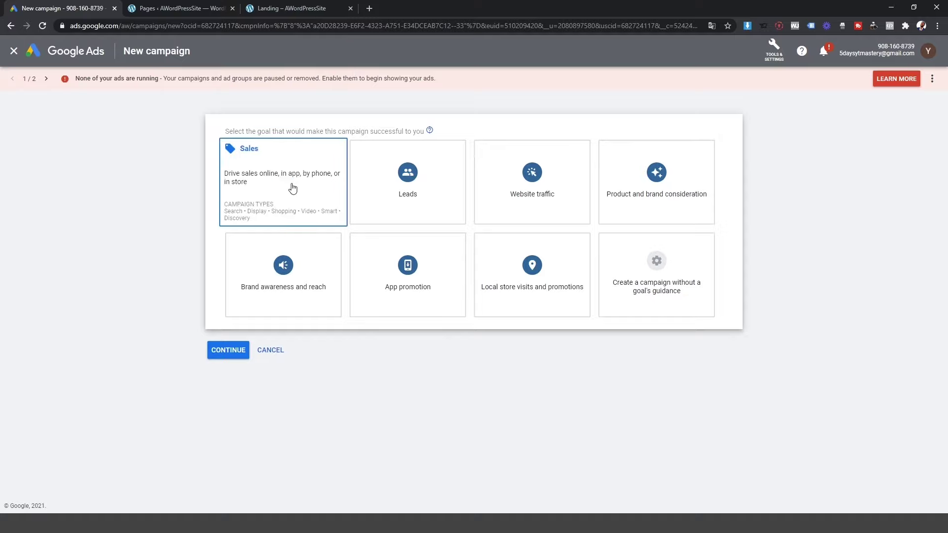
click(393, 184)
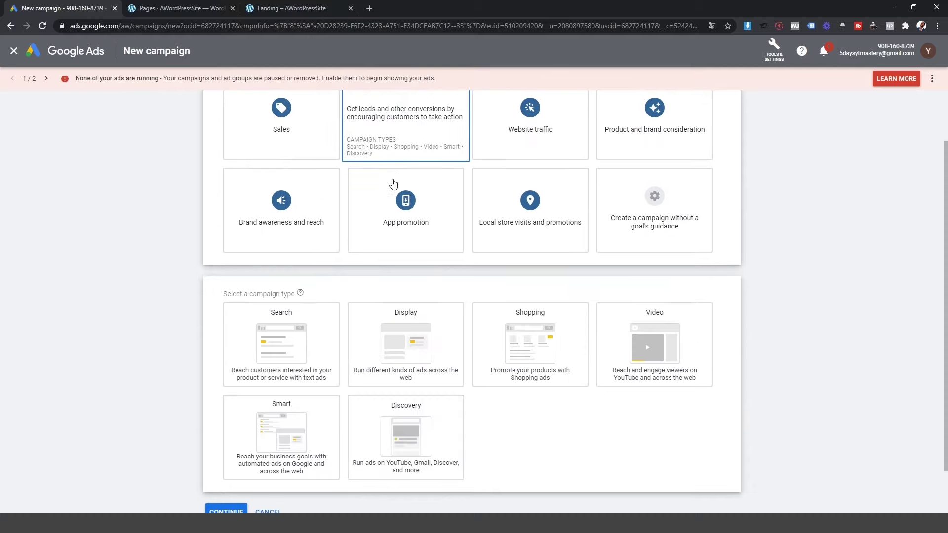
scroll(444, 248, up, 1)
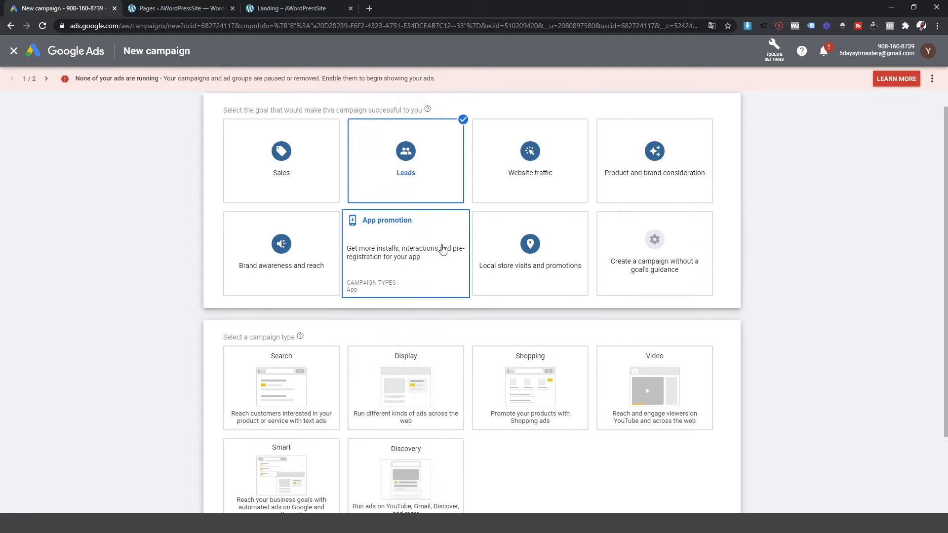
click(313, 186)
scroll(315, 165, up, 2)
scroll(342, 368, down, 1)
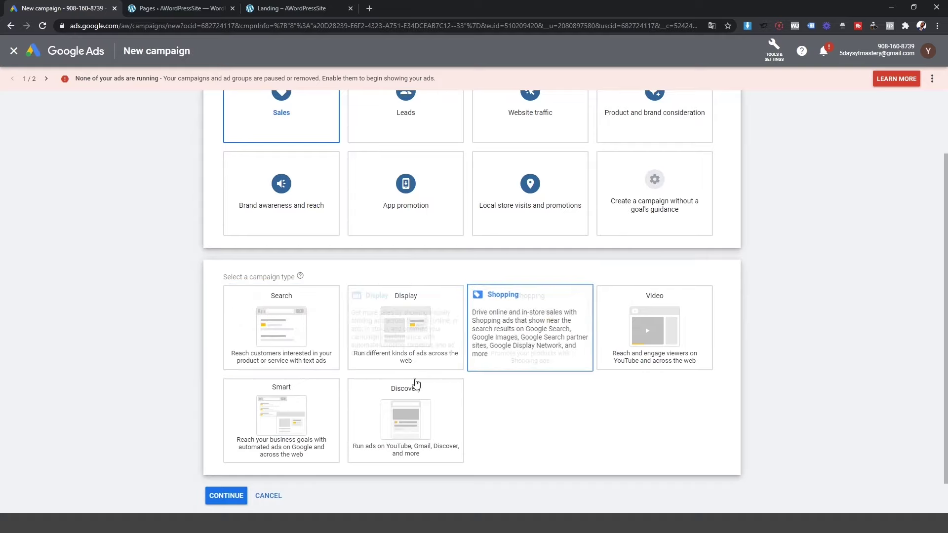
click(675, 346)
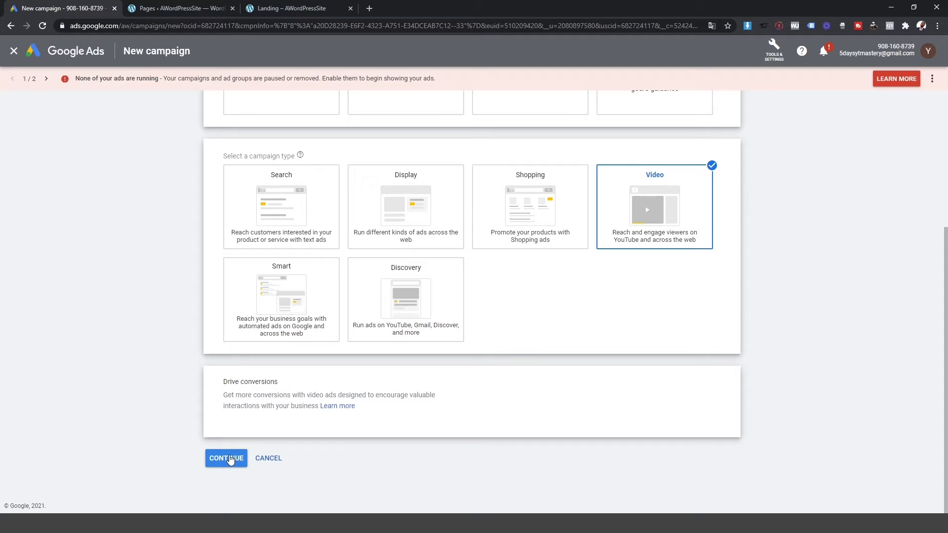
click(230, 459)
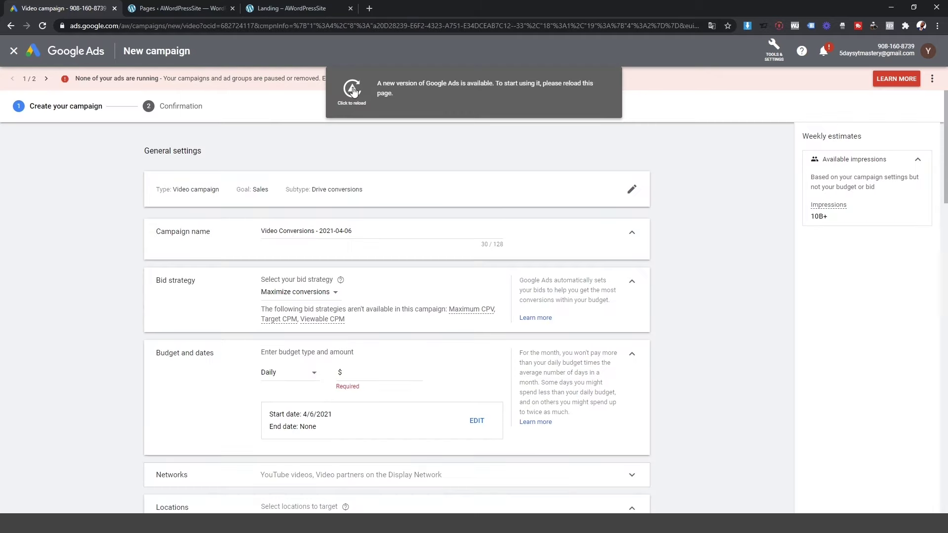
- Dismiss the new version notice and prefix the campaign name with "Testing/ US/", keeping "Video Conversions - 2021-04-06"
click(352, 90)
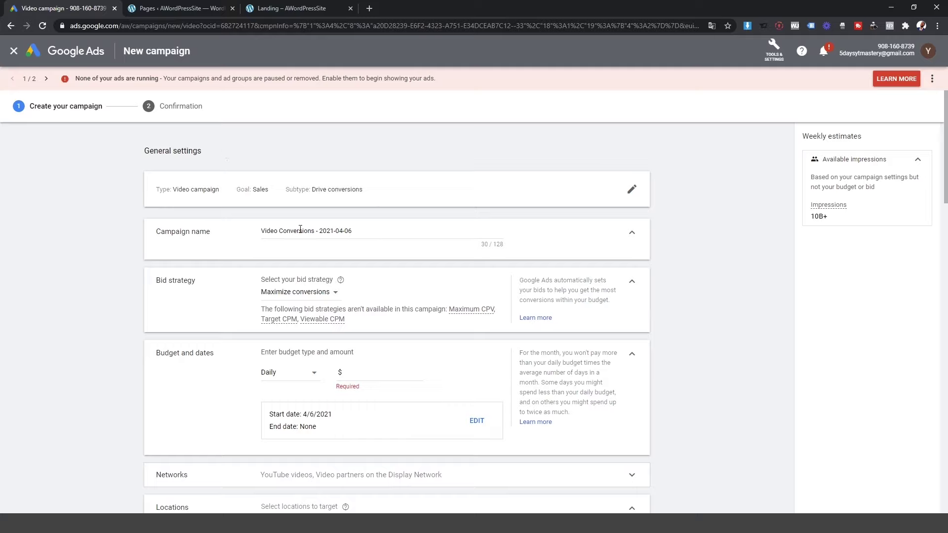
click(262, 232)
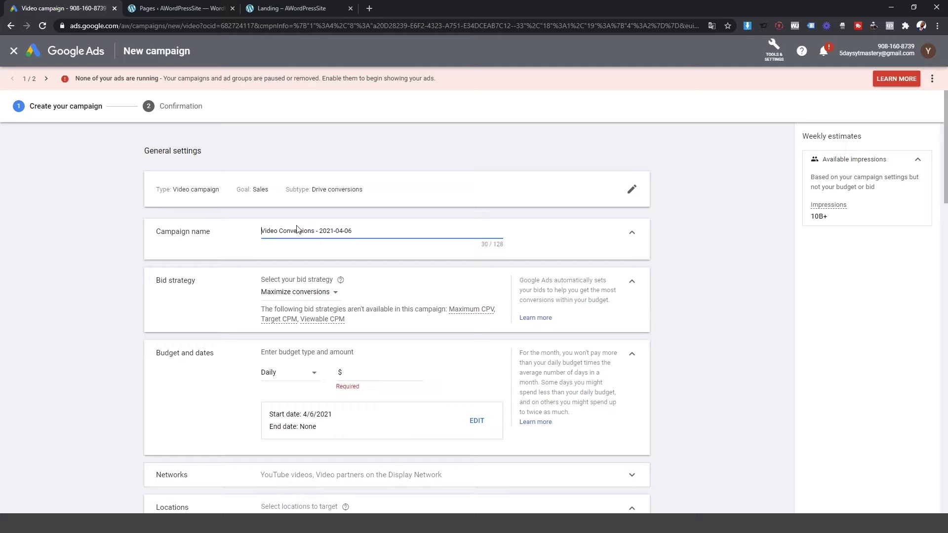
text(Testing/ US/)
click(349, 197)
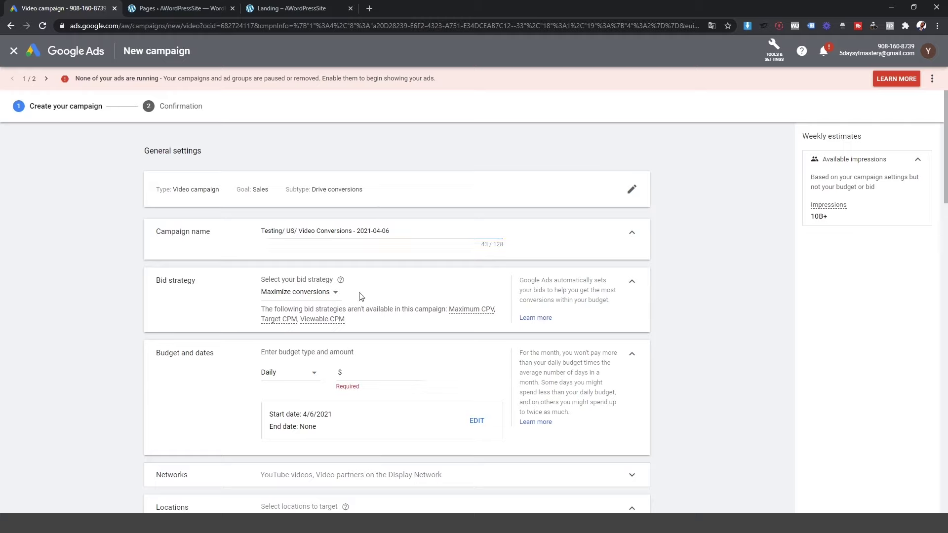
- Try the Target CPA bid strategy and return to Maximize conversions
click(298, 294)
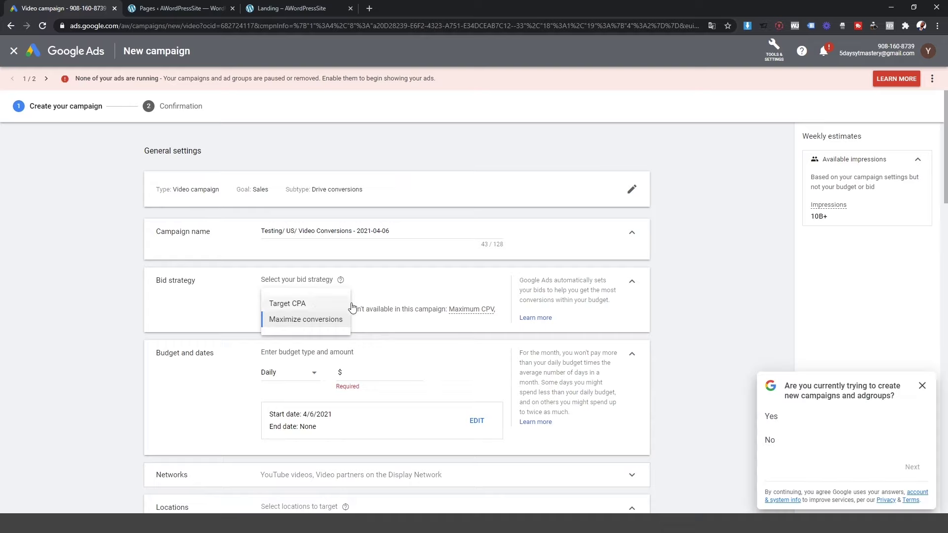
click(297, 311)
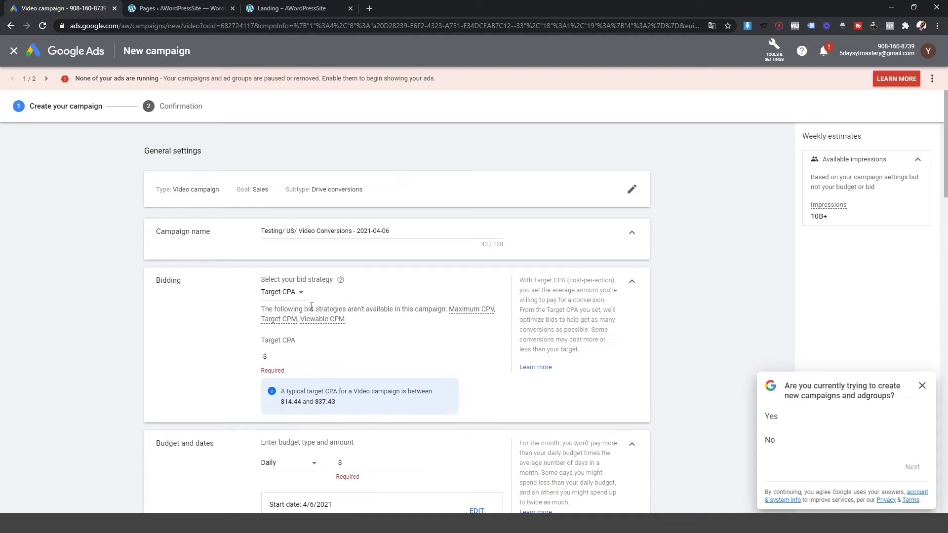
click(290, 356)
click(285, 296)
click(304, 320)
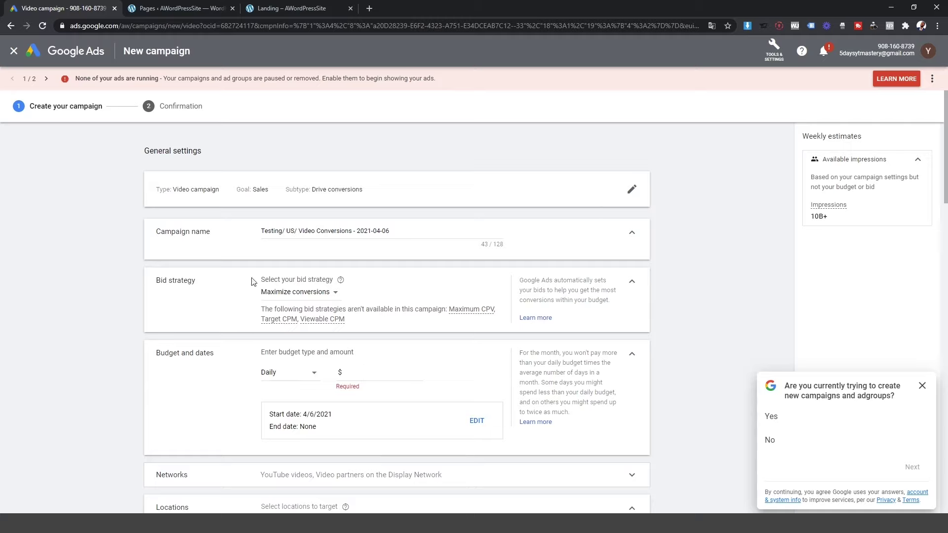
- Try a campaign total budget of $2,000.00
click(364, 375)
click(296, 377)
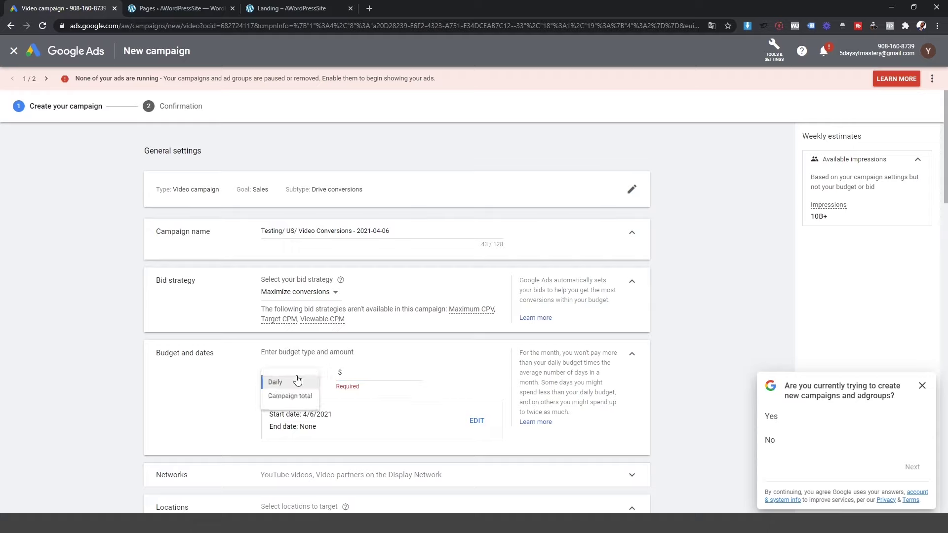
click(304, 403)
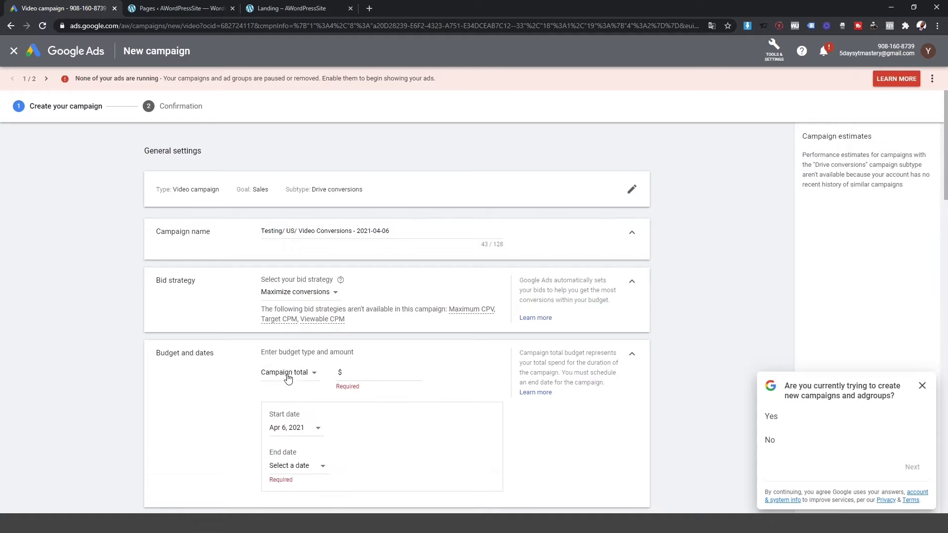
click(411, 374)
text(2000.00)
- Set a daily budget of $20.00 and choose no end date for the campaign
click(312, 374)
click(295, 390)
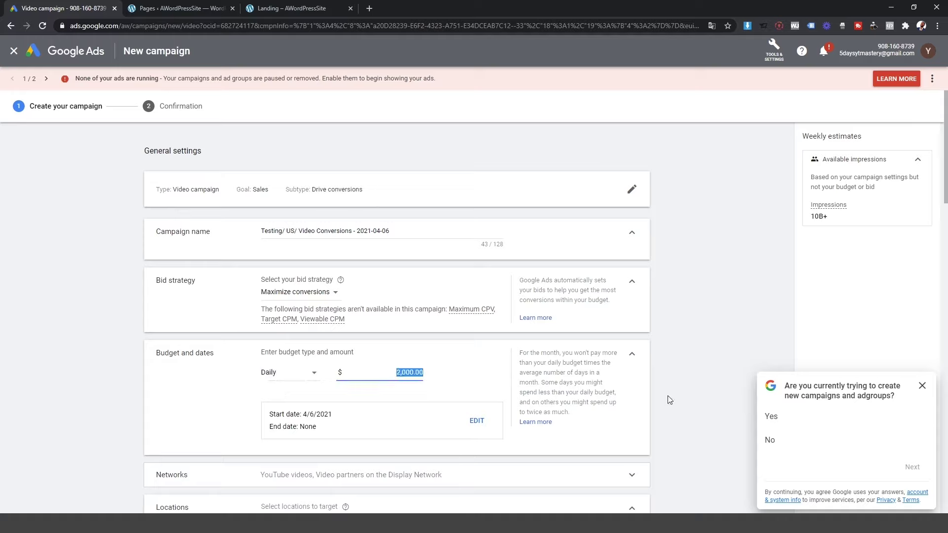
text(50)
key(BackSpace)
text(20)
click(451, 372)
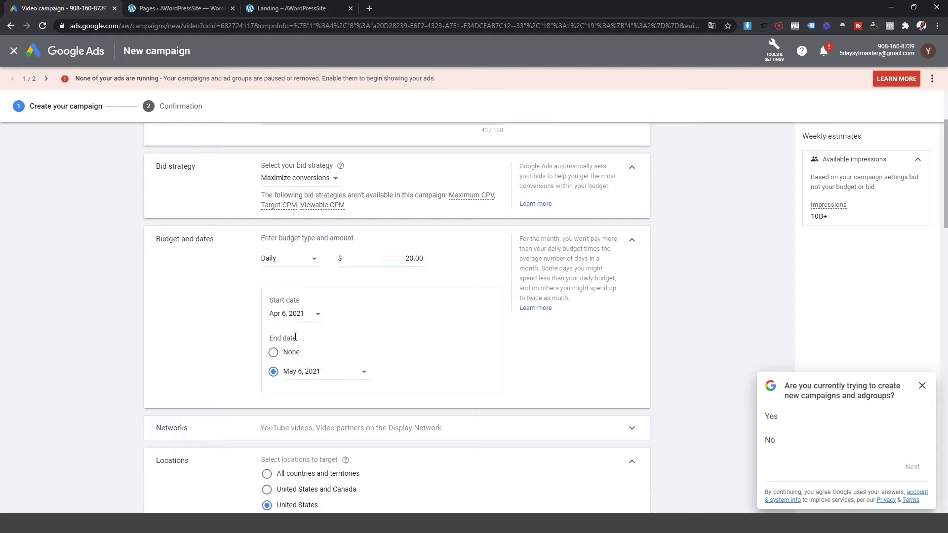
click(282, 354)
- Expand the campaign's network settings and examine how ads appear among the YouTube search results for car wax
scroll(459, 267, down, 3)
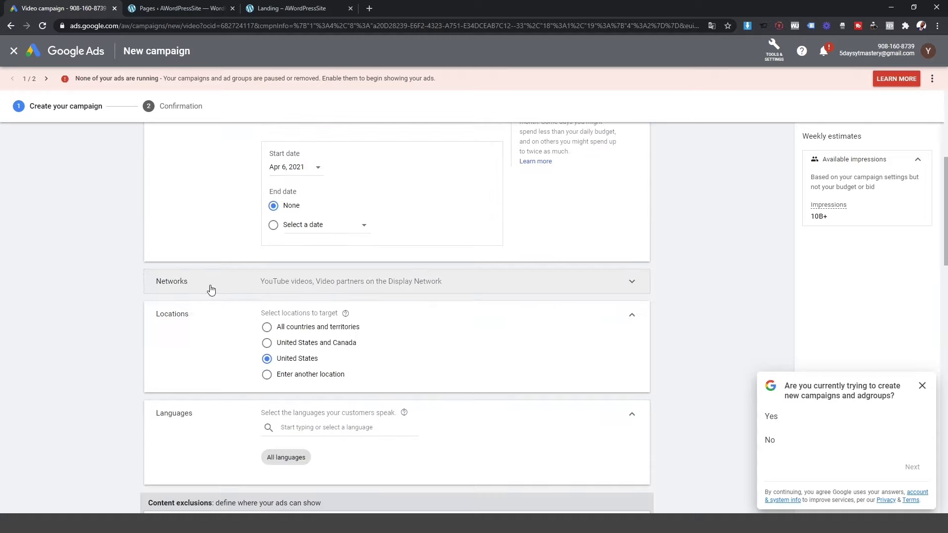
click(251, 288)
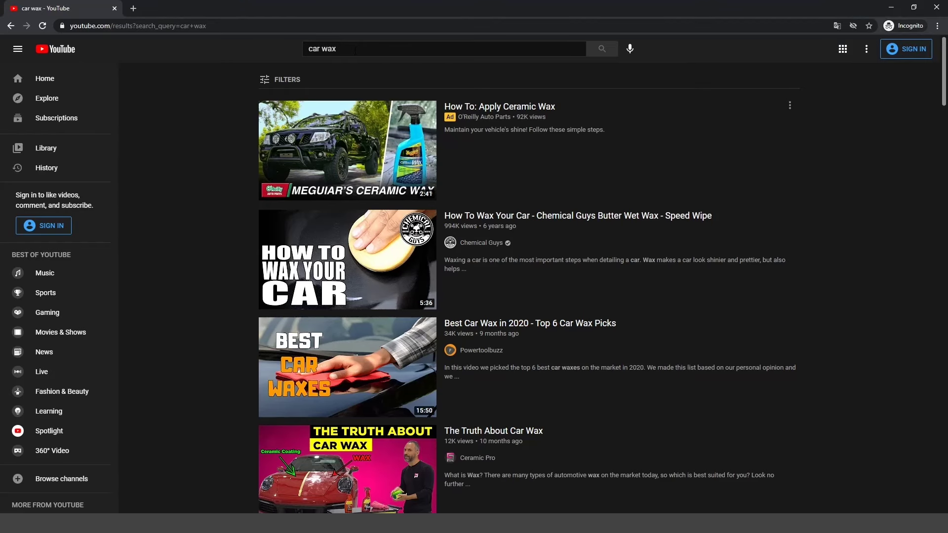
click(355, 51)
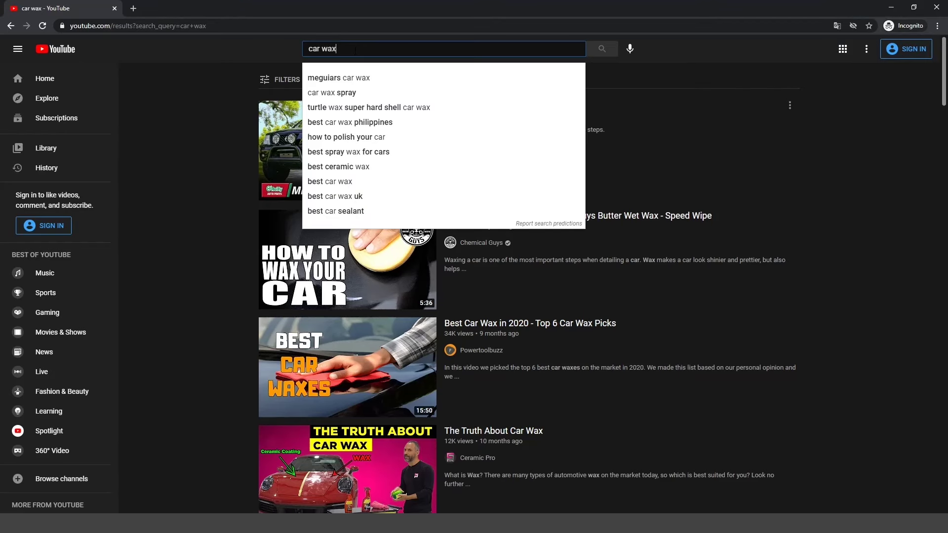
click(222, 146)
mouse_move(350, 149)
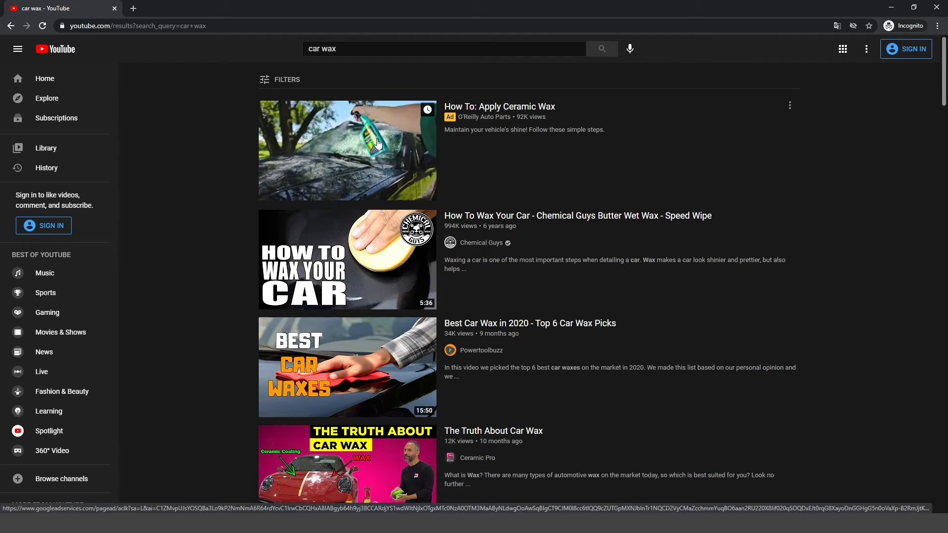
scroll(370, 297, down, 4)
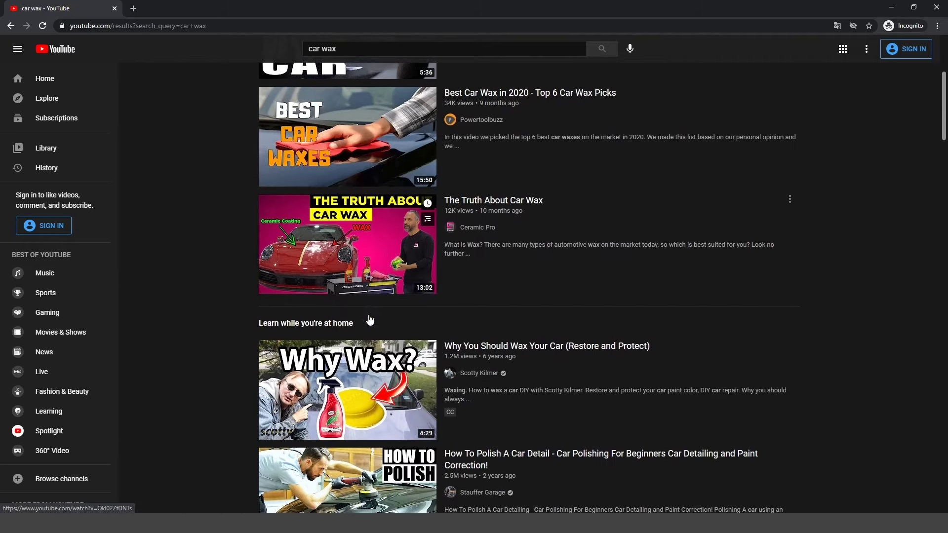
scroll(375, 337, up, 4)
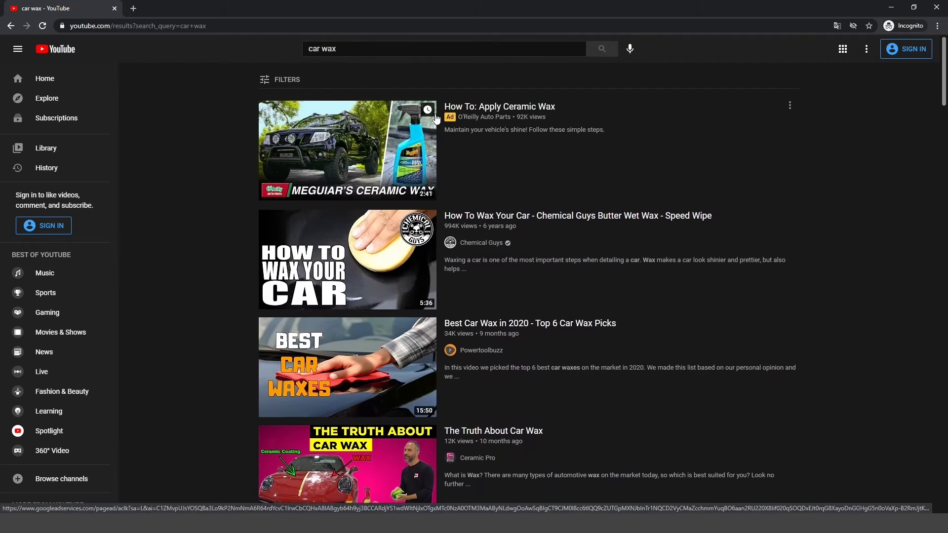
click(365, 141)
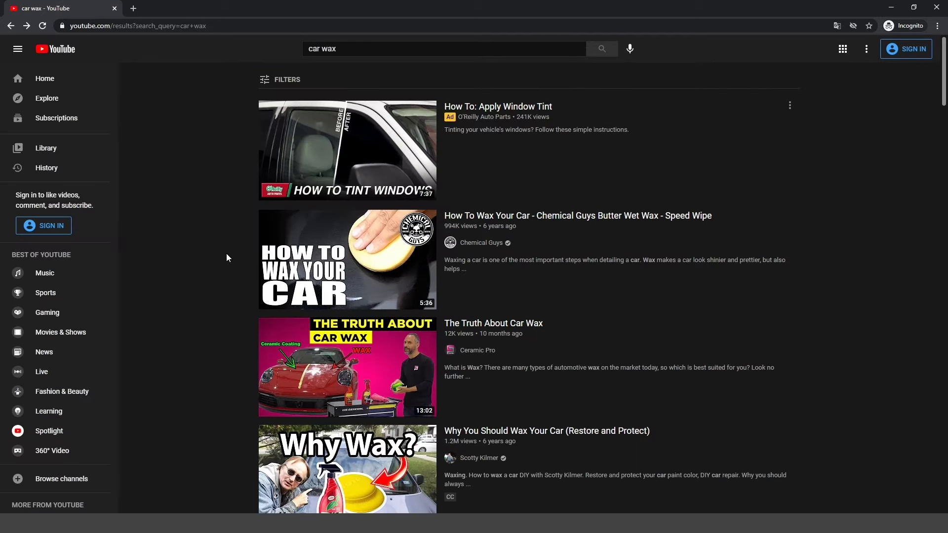
mouse_move(377, 170)
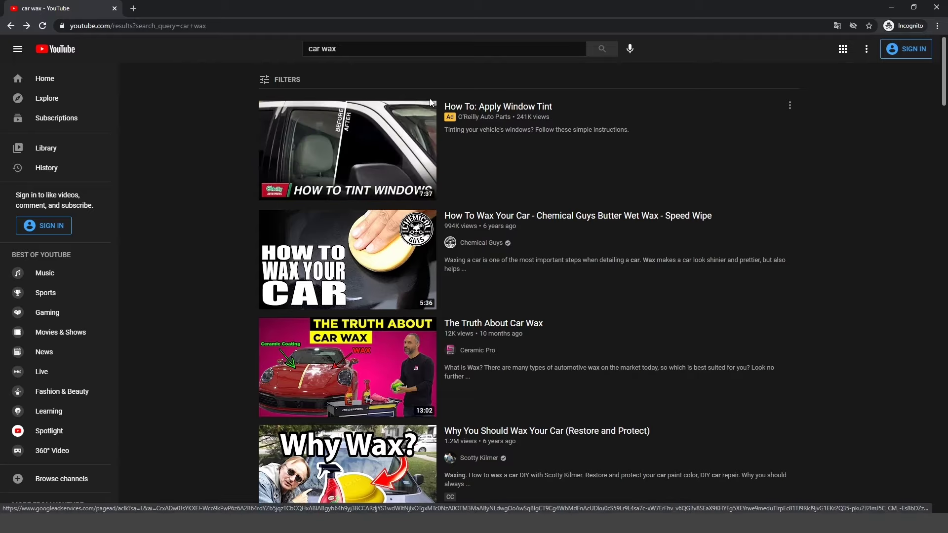
mouse_move(415, 171)
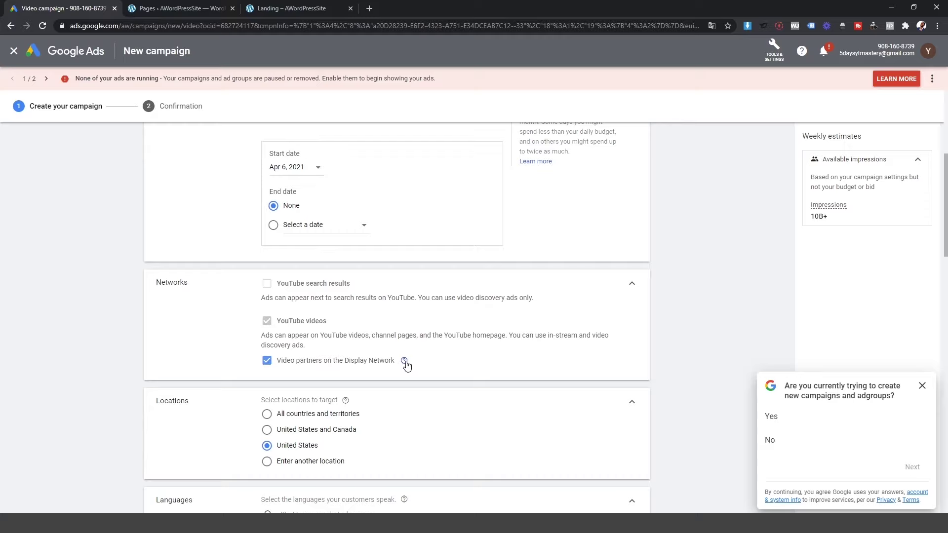
- Exclude Video partners on the Display Network from the campaign's networks
mouse_move(403, 362)
click(269, 362)
mouse_move(295, 320)
click(268, 361)
click(267, 360)
- Choose another location through the advanced search and target a 20 mi radius around the first suggested Fremont, CA address
scroll(402, 302, down, 4)
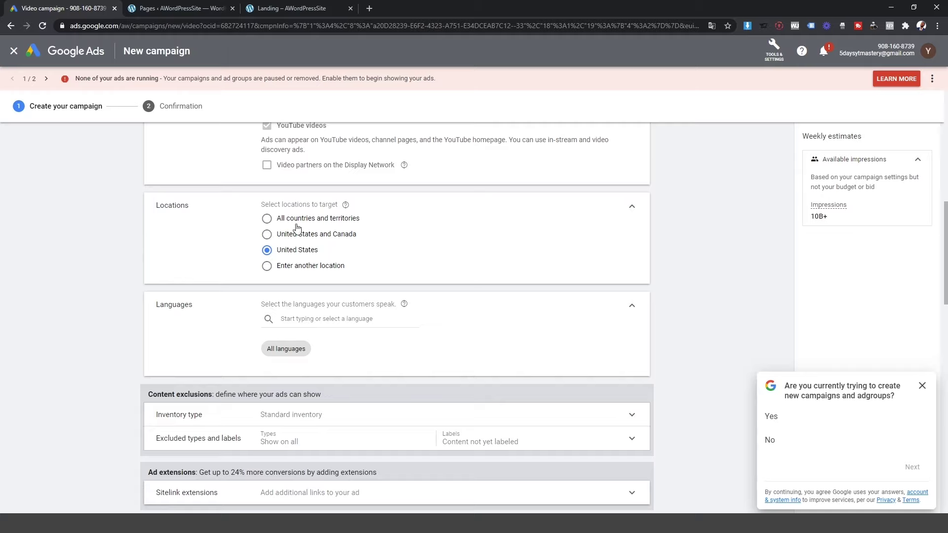
click(290, 269)
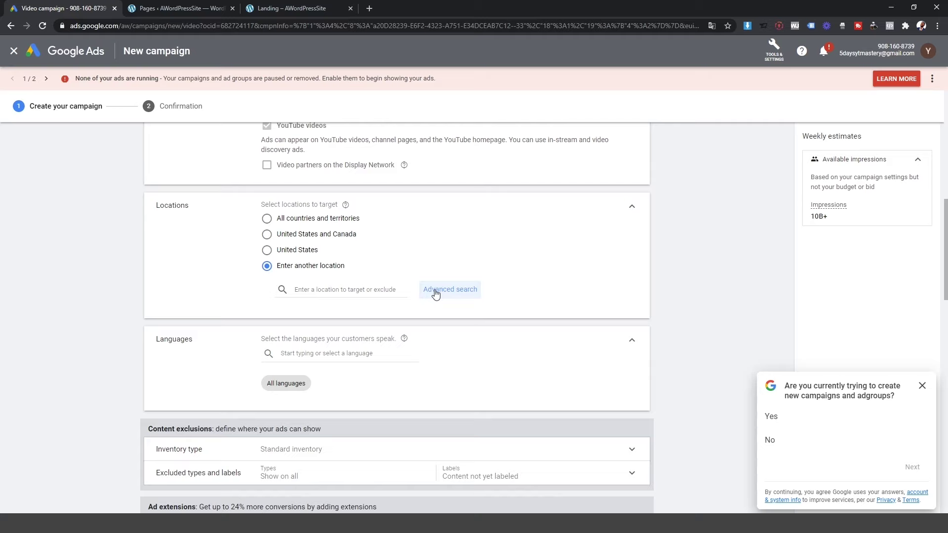
click(436, 294)
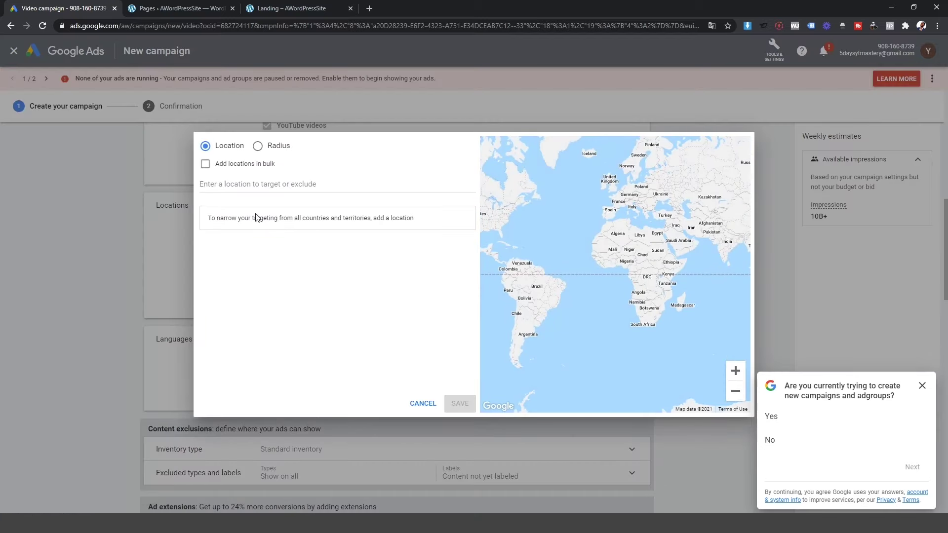
click(258, 146)
click(278, 181)
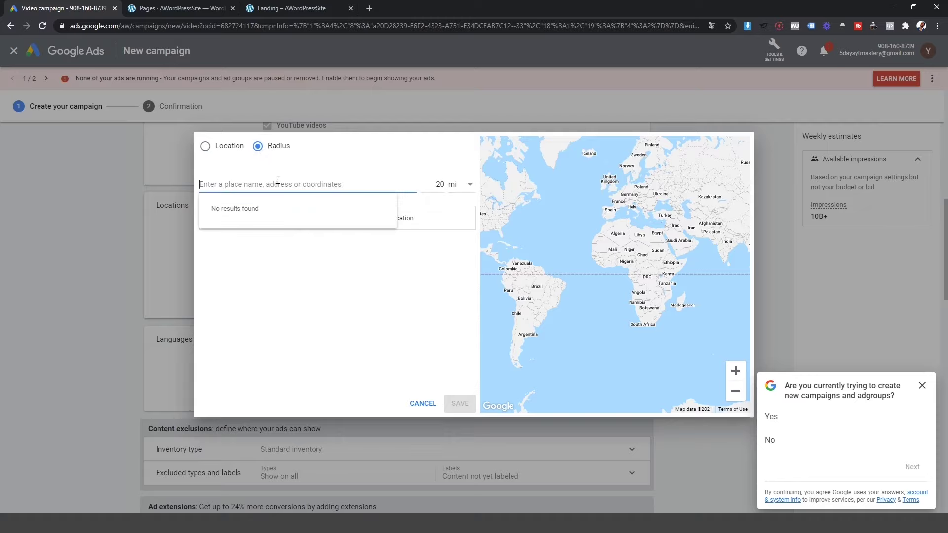
text(35692)
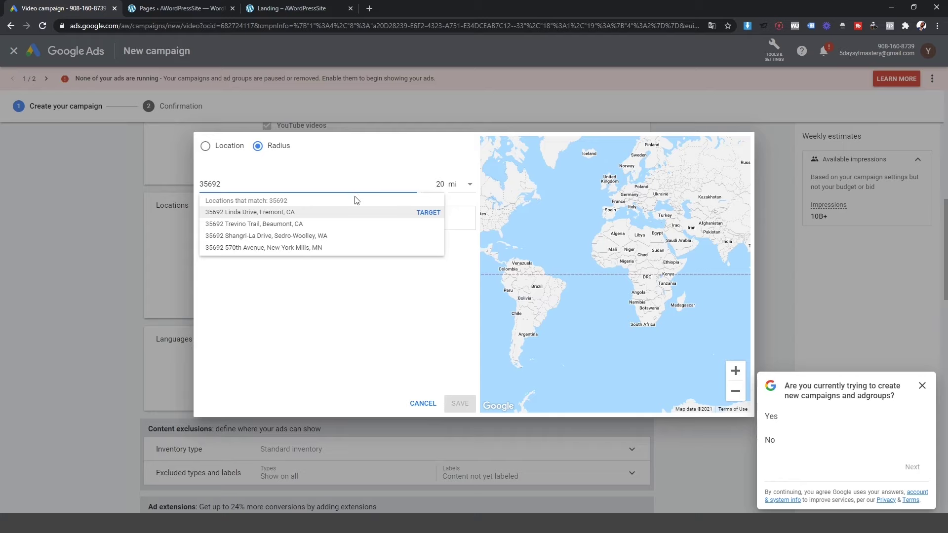
click(311, 212)
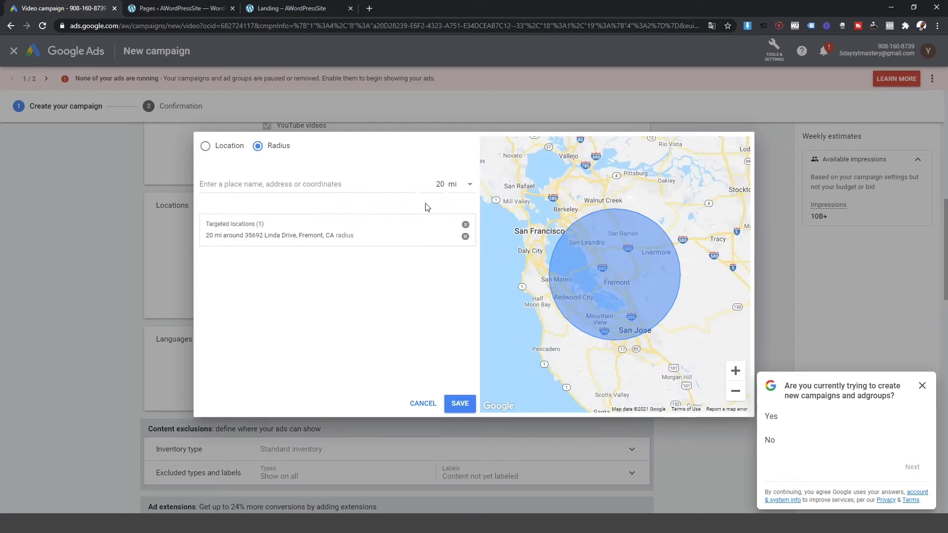
- Set the radius value for location targeting to 50 mi
click(462, 184)
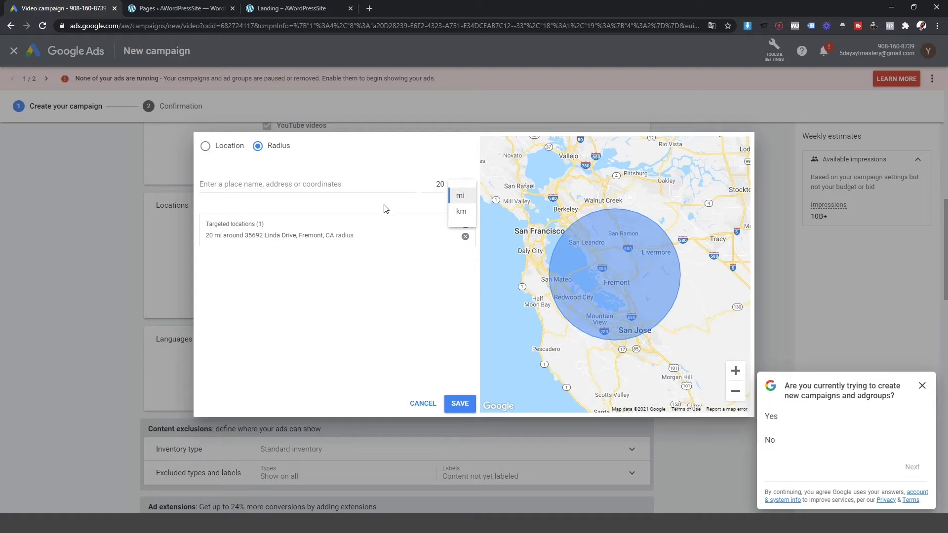
double_click(440, 184)
text(50)
click(380, 174)
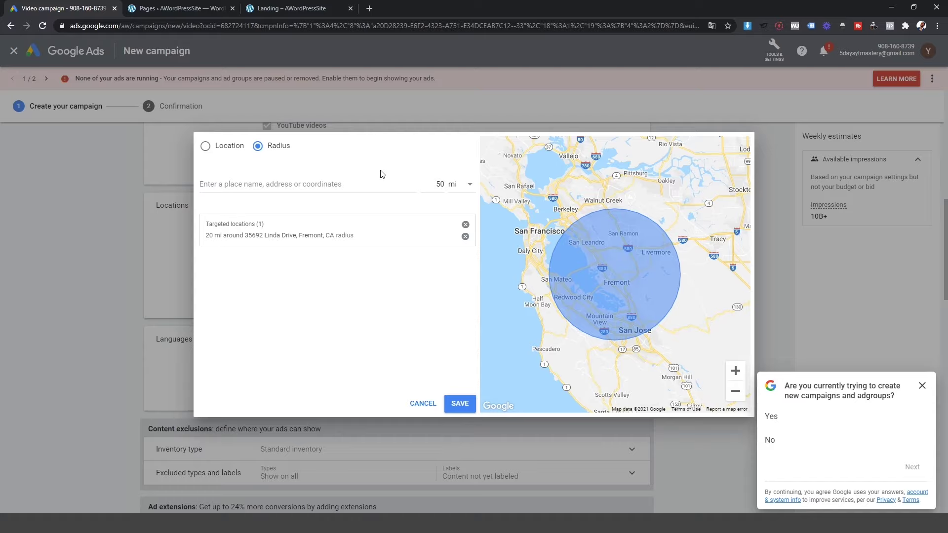
- Switch from radius to location targeting and add the city of Miami, Florida, United States as a targeted location
click(220, 147)
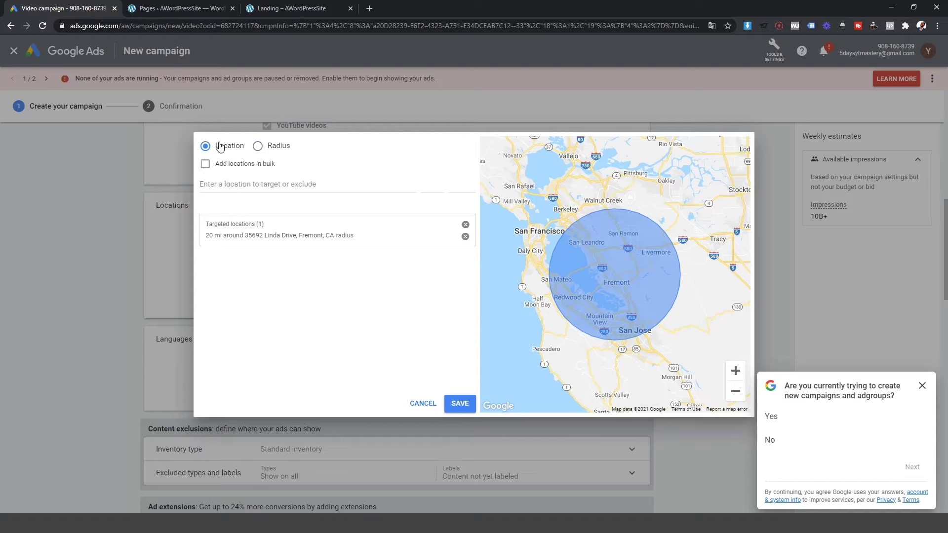
click(245, 184)
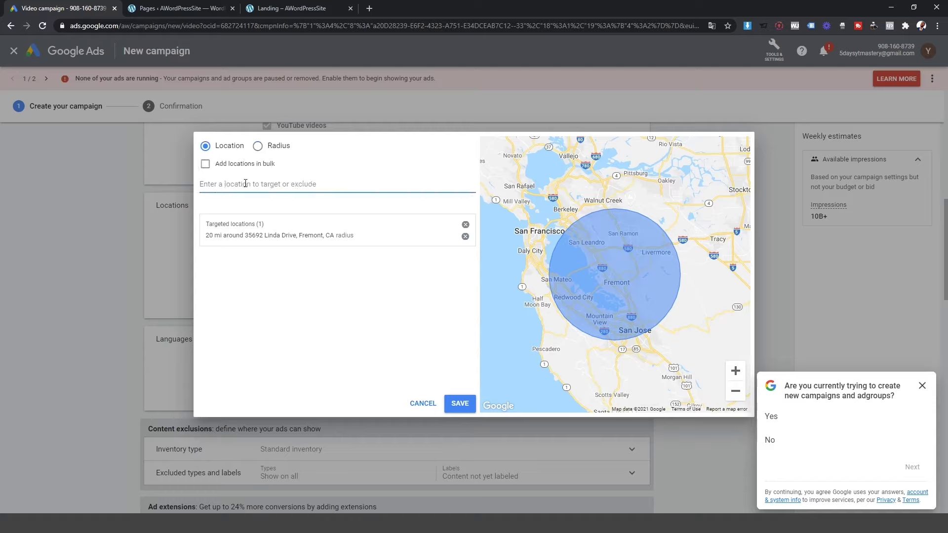
text(Miami FLori)
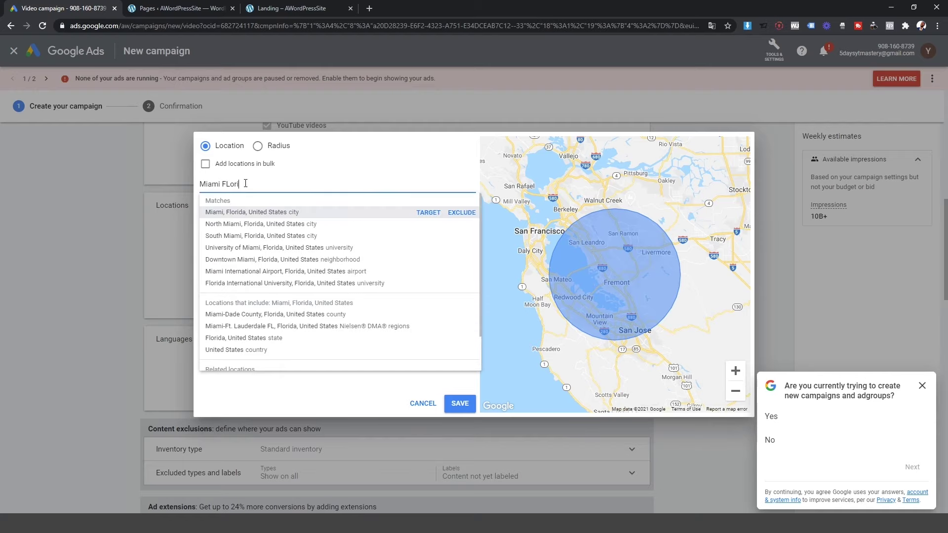
key(Return)
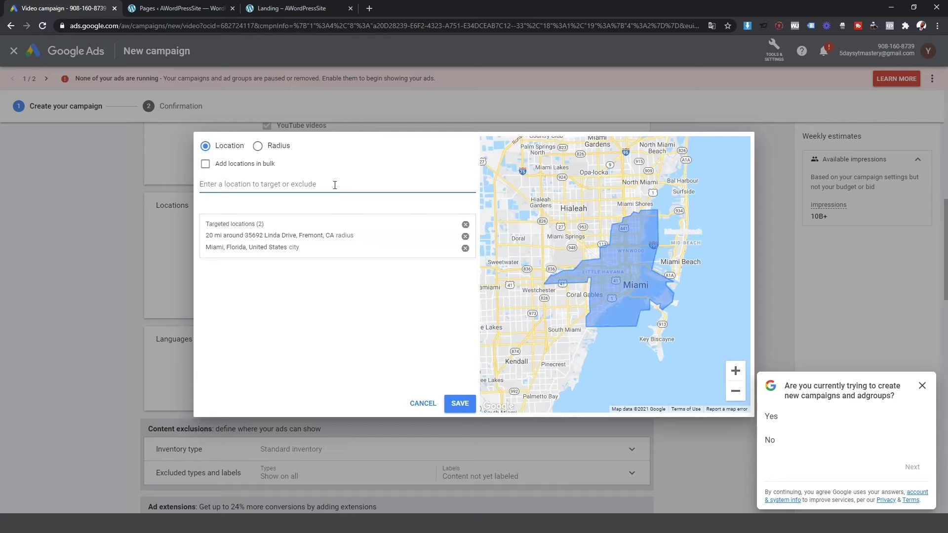
- Remove all targeted locations and target the state of Florida, United States instead
click(465, 225)
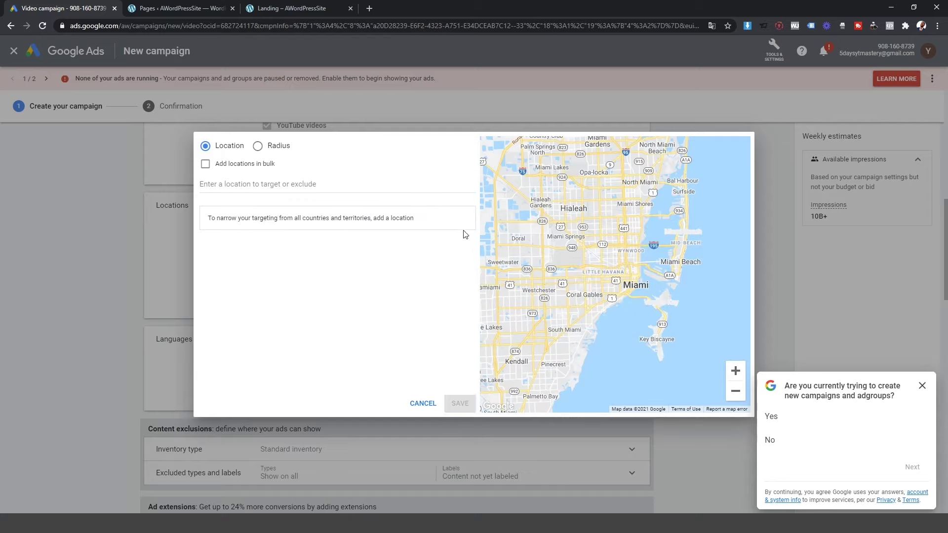
click(345, 183)
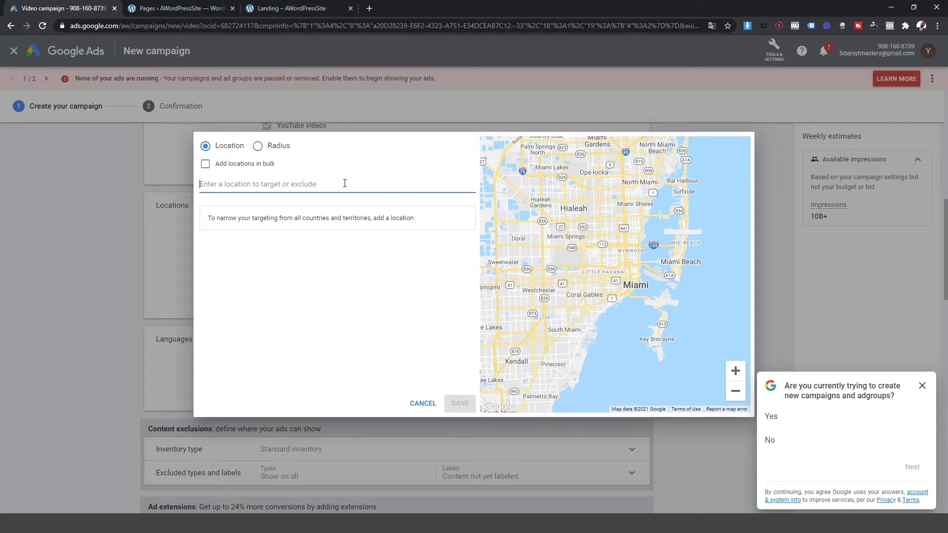
text(floraida)
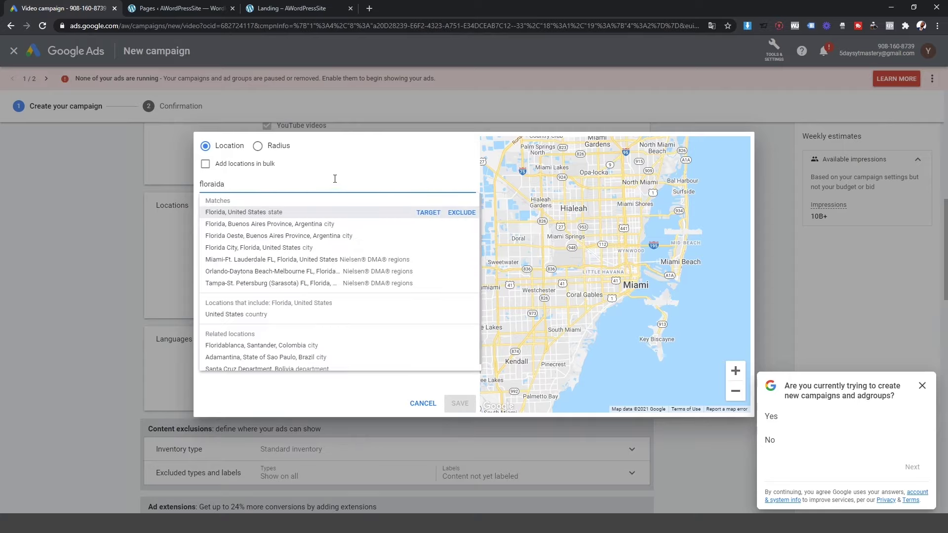
click(257, 212)
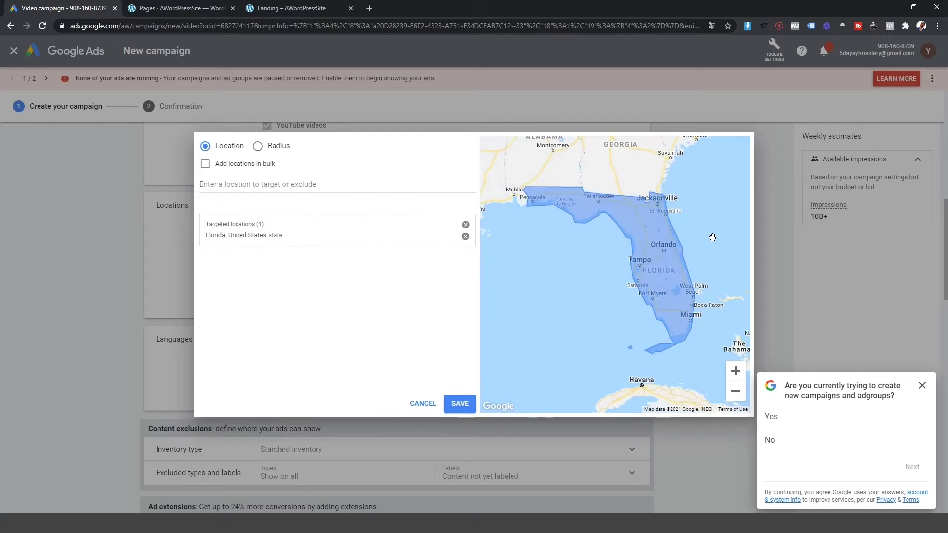
- Exclude the city of Miami, Florida from the targeting and examine the excluded area within the state on the map
click(253, 184)
text(miami)
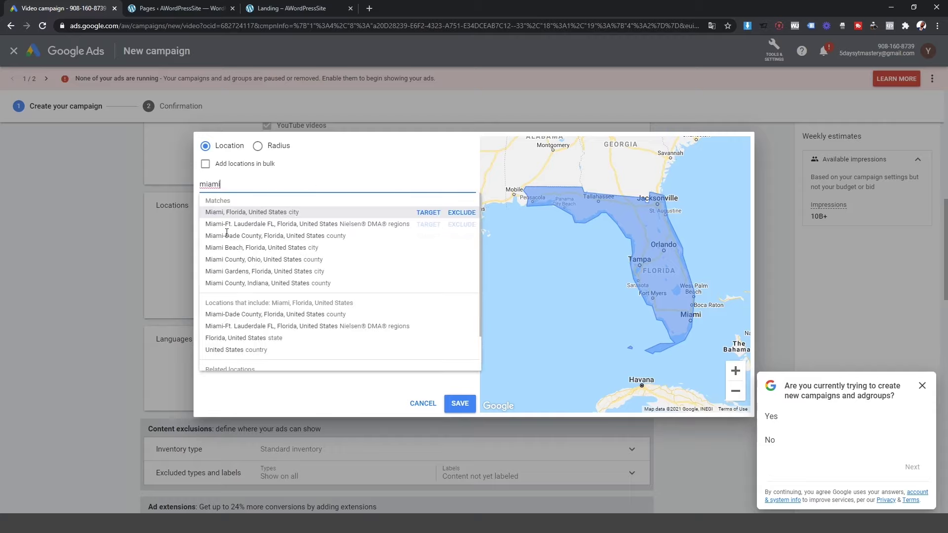
click(462, 213)
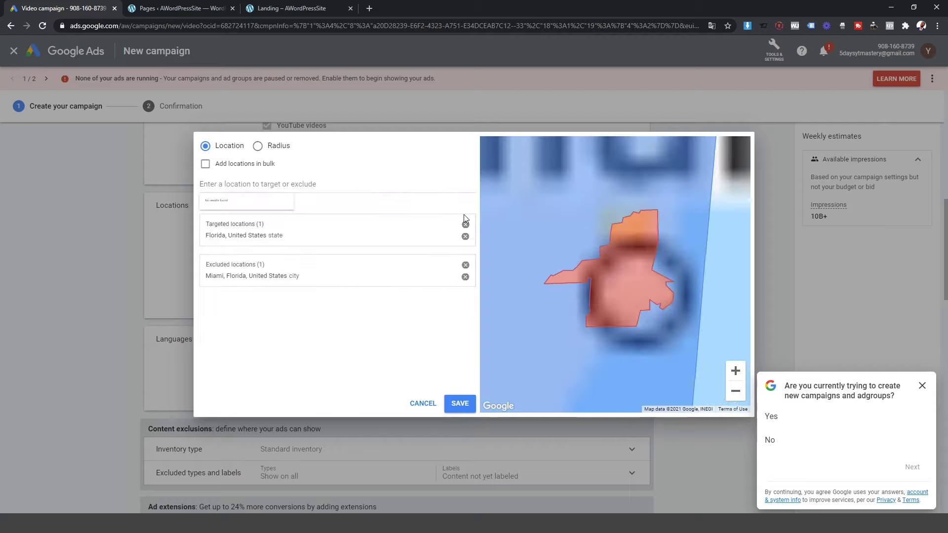
scroll(657, 271, down, 1)
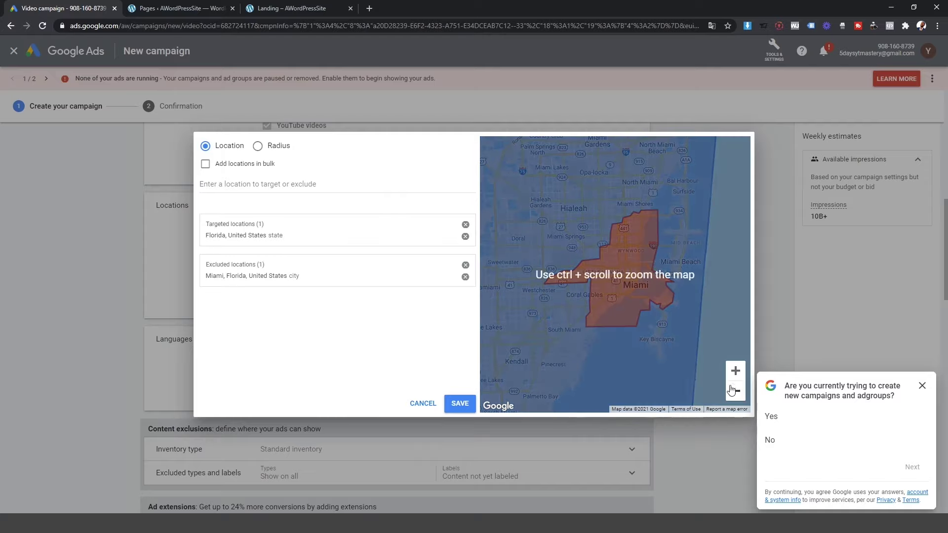
click(736, 391)
click(736, 392)
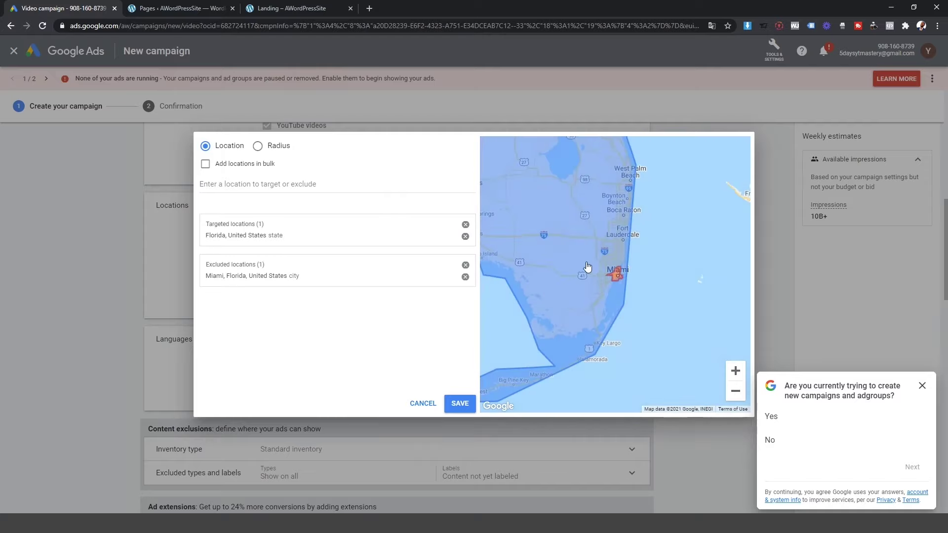
drag(586, 267, 633, 329)
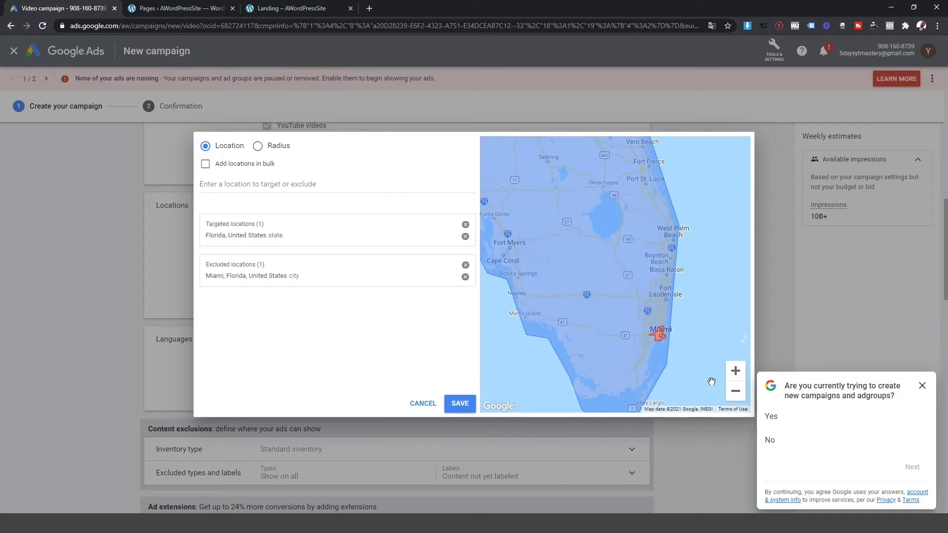
click(736, 391)
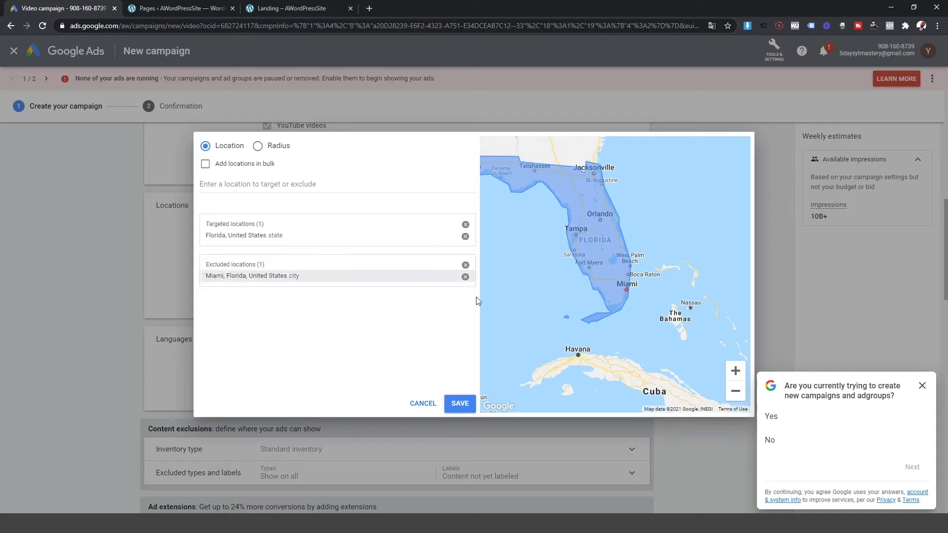
- Clear all targeted and excluded locations, target the country United States, and save the location selection
click(465, 225)
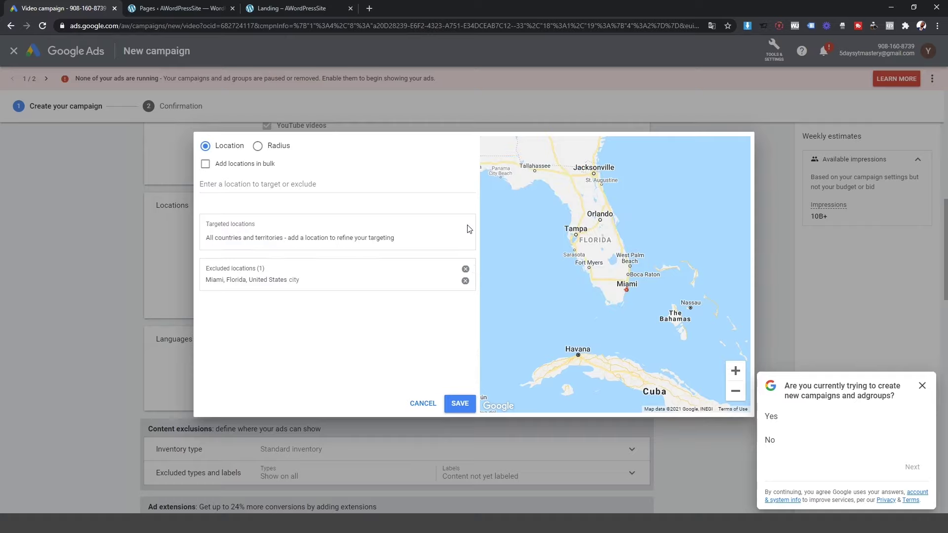
click(465, 269)
click(314, 183)
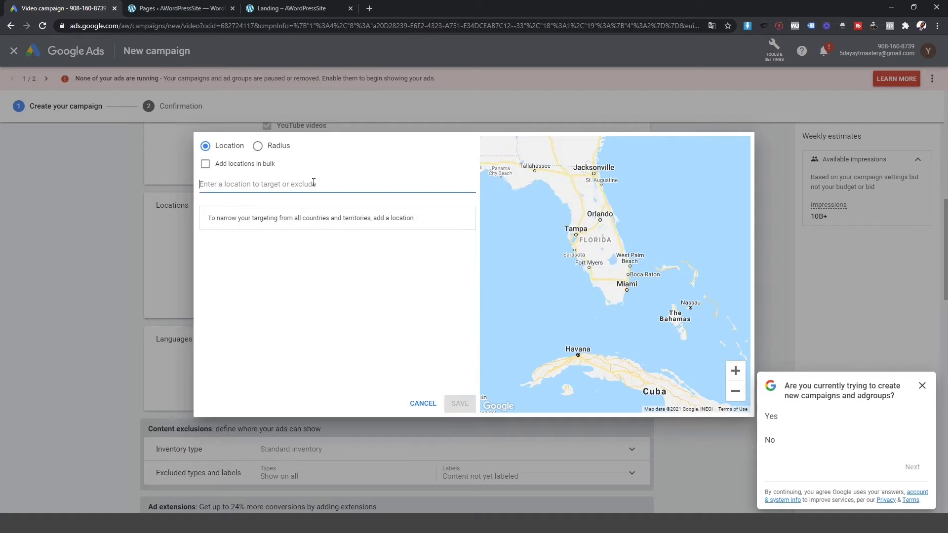
text(unite)
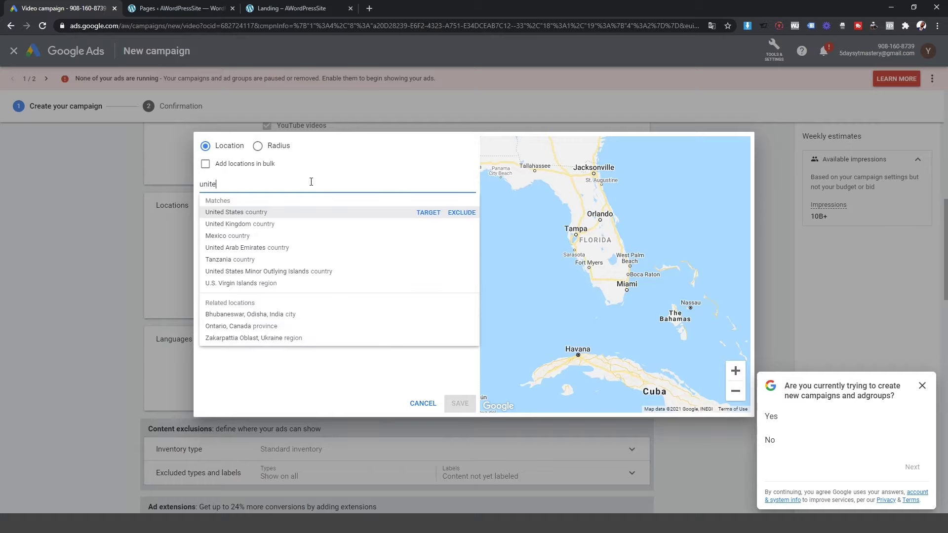
click(429, 212)
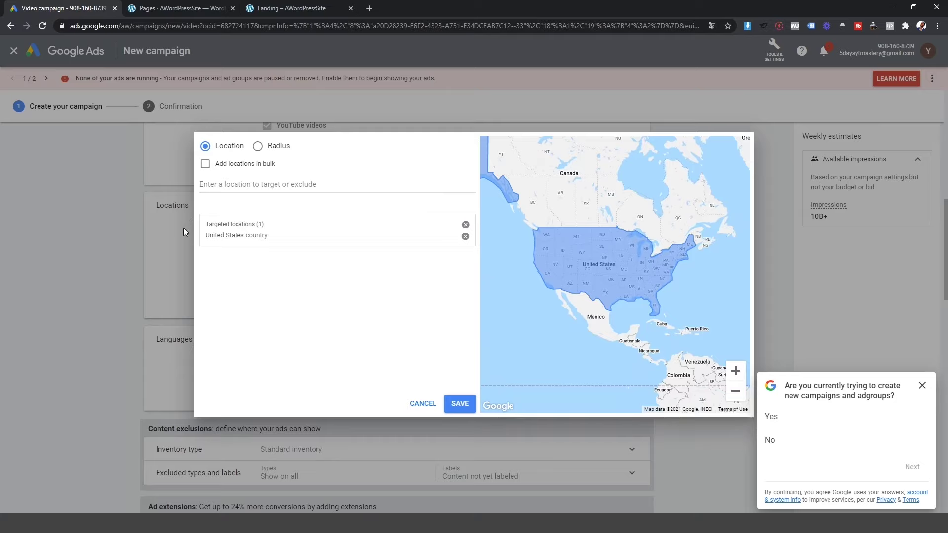
click(457, 404)
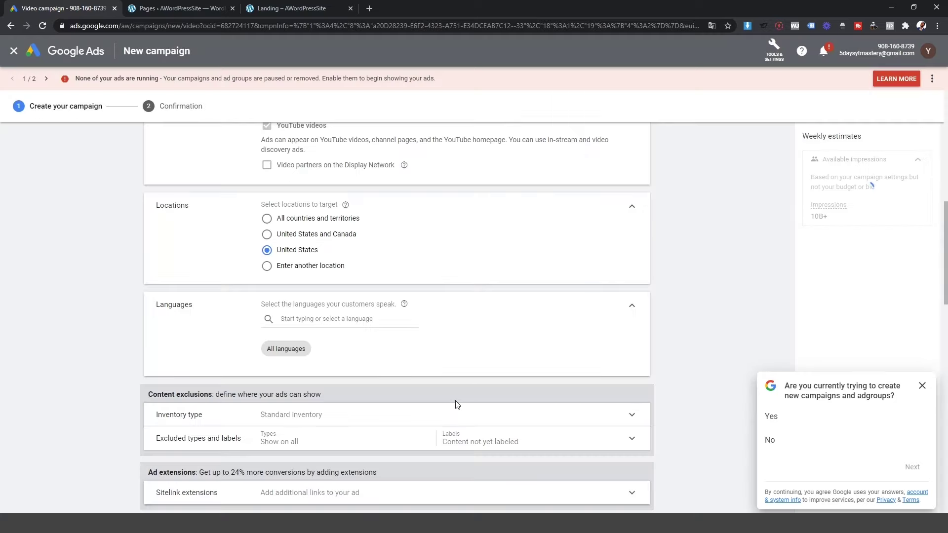
- Set English as the language the campaign's customers speak
scroll(372, 322, down, 2)
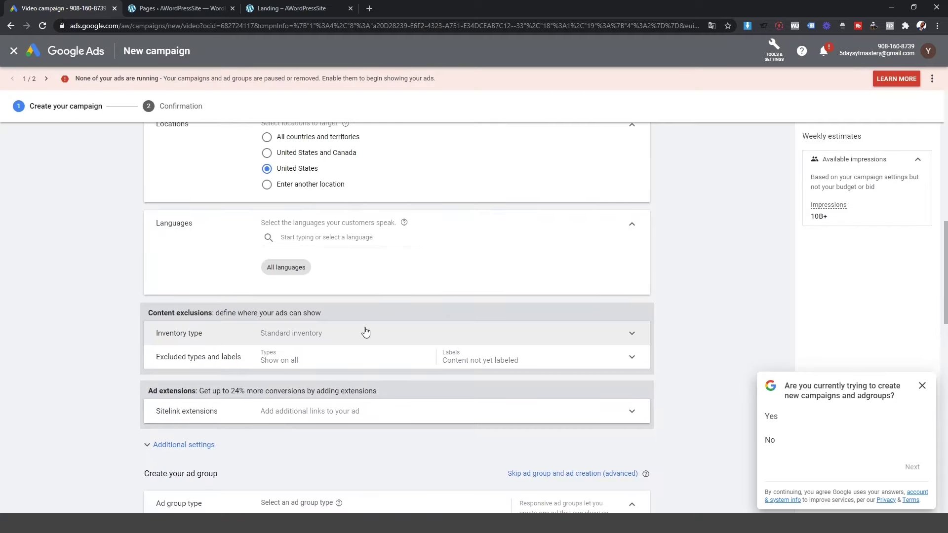
scroll(364, 332, up, 1)
click(336, 295)
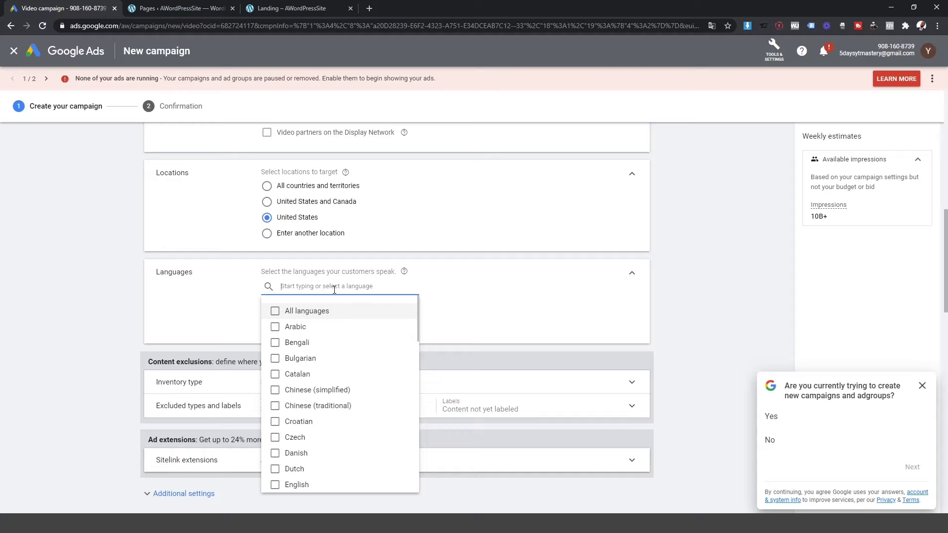
text(E)
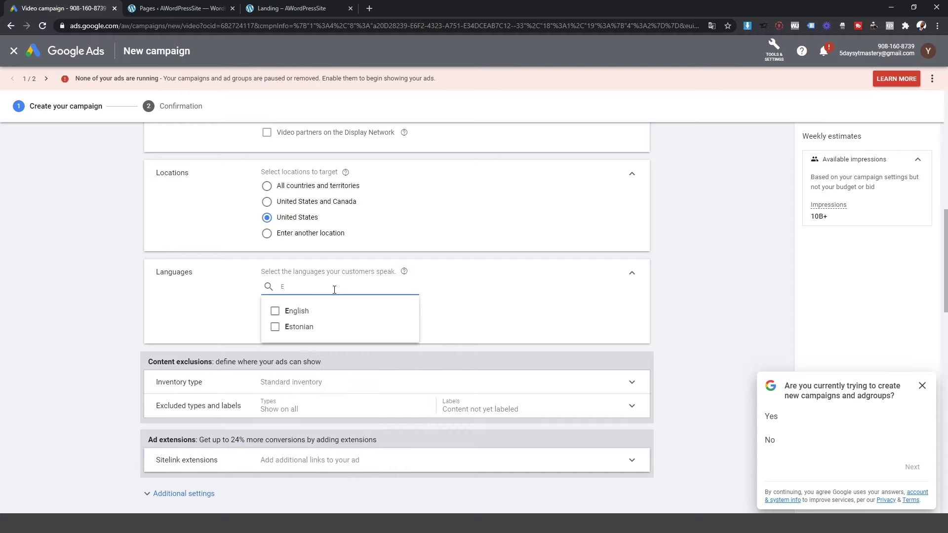
text(ngli)
click(296, 314)
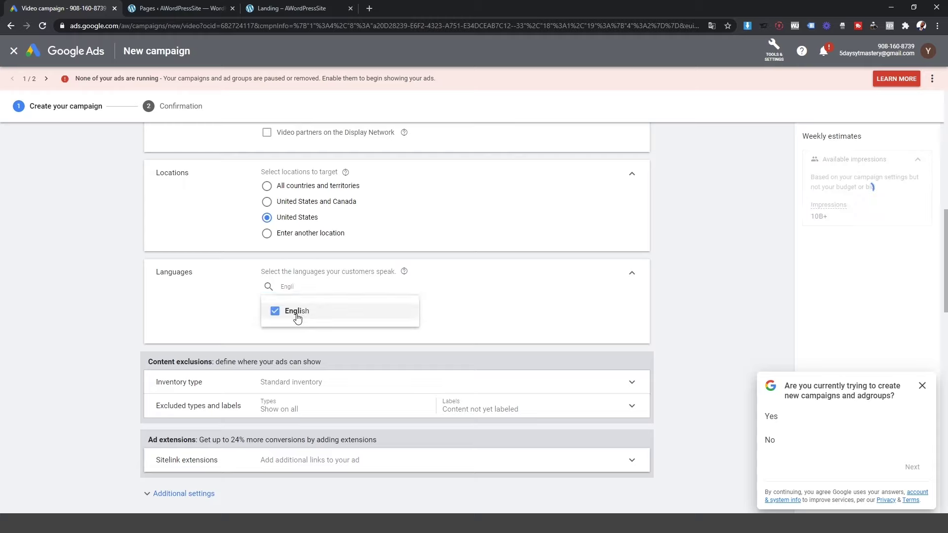
click(507, 300)
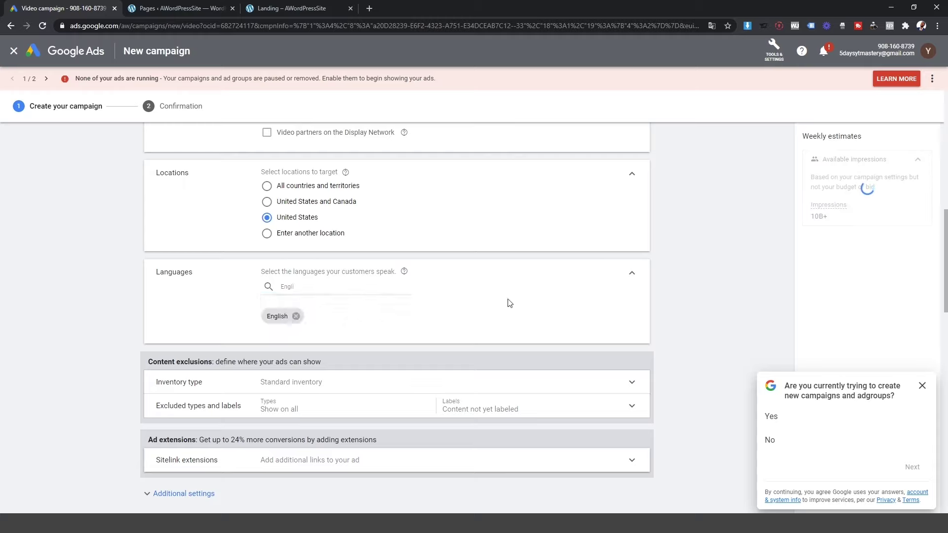
- Replace English with Spanish in the campaign's languages
click(296, 317)
click(292, 288)
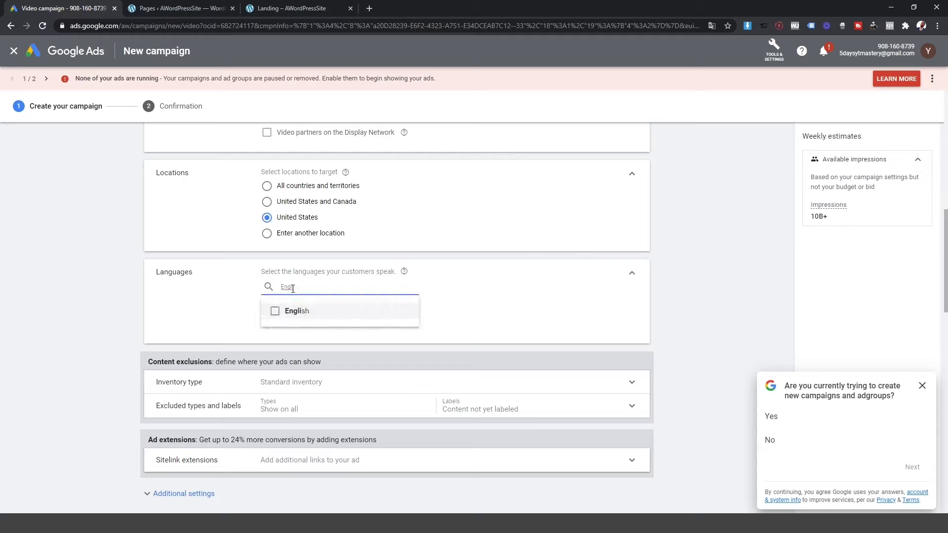
double_click(293, 288)
text(sp)
click(286, 311)
click(496, 324)
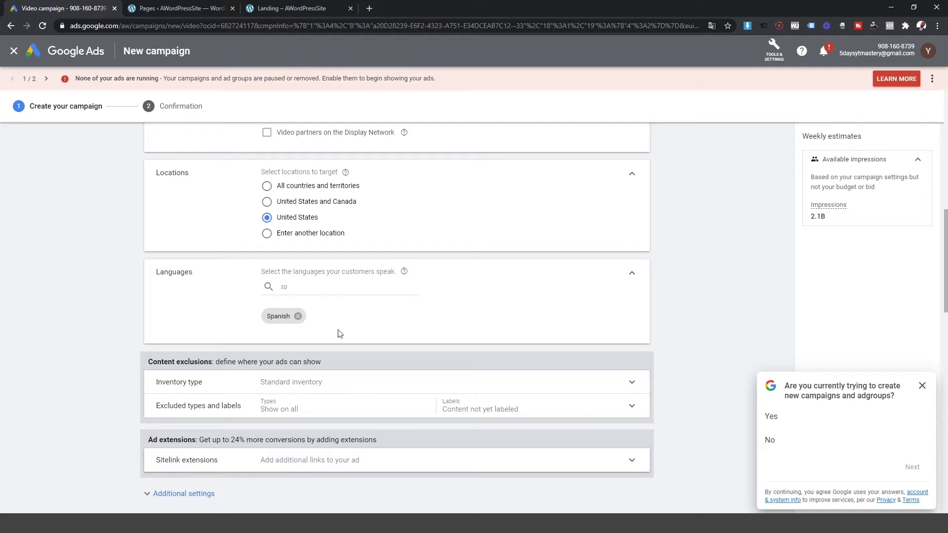
- Replace Spanish with Portuguese in the campaign's languages
click(298, 317)
click(289, 291)
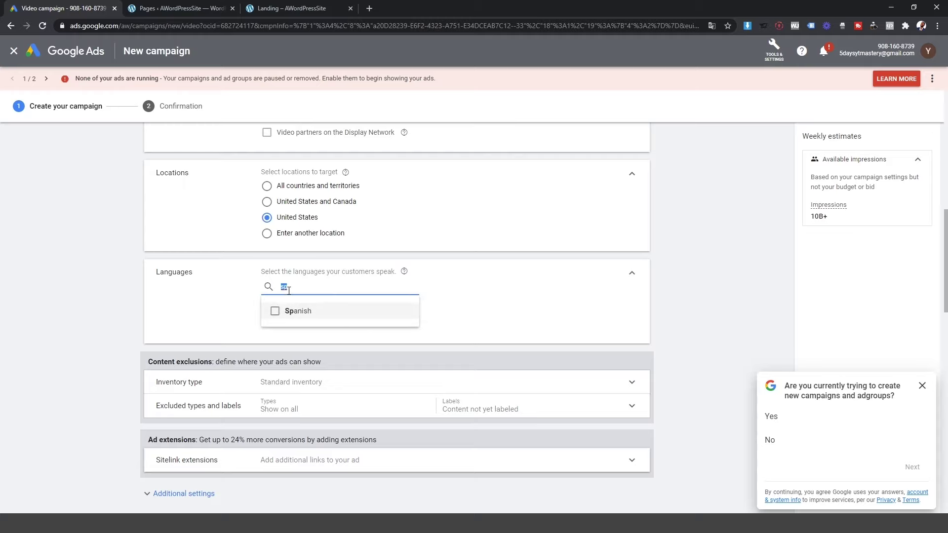
text(por)
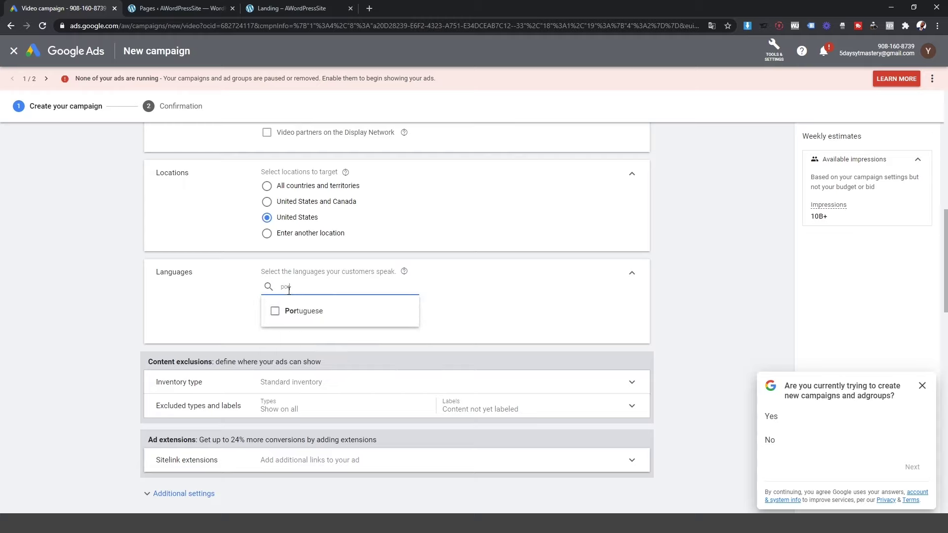
click(306, 312)
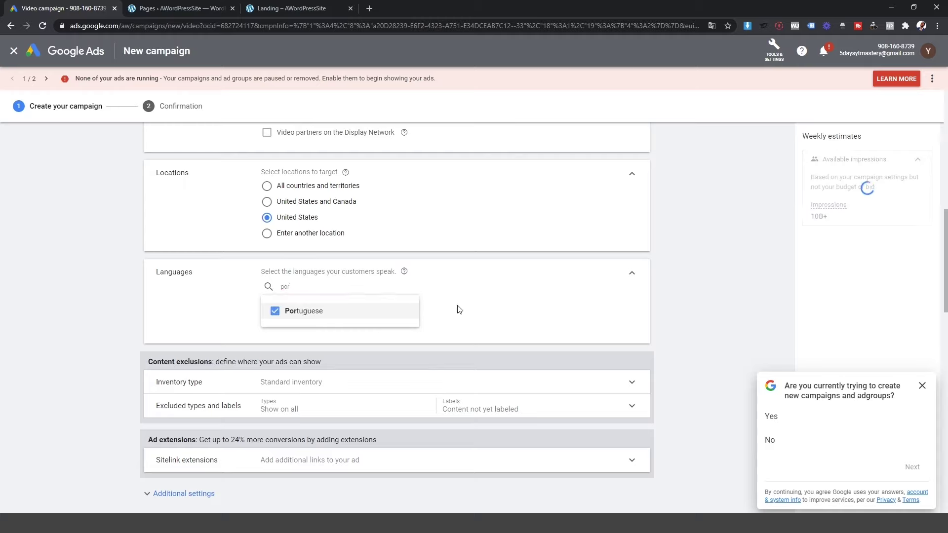
click(462, 310)
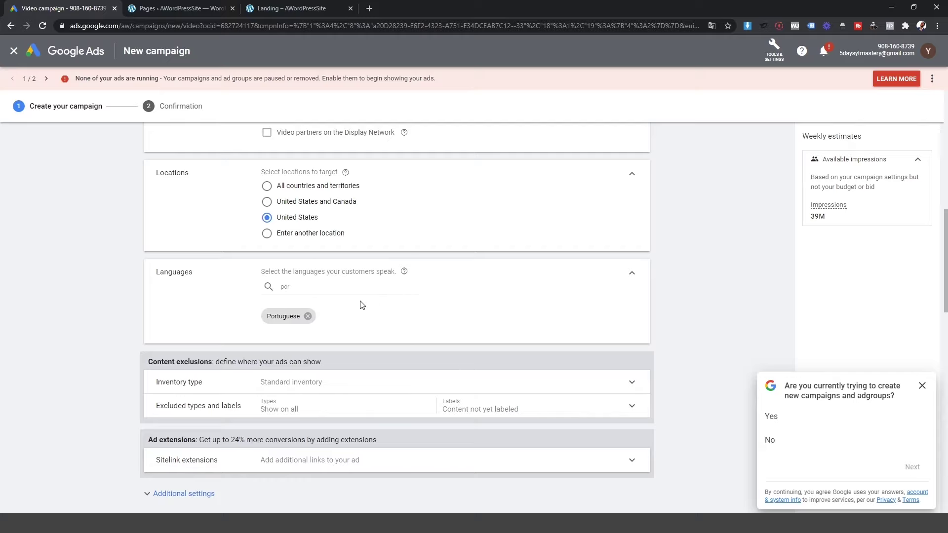
- Add English to the campaign's languages and remove Portuguese
click(305, 287)
text(elg)
key(BackSpace)
key(BackSpace)
key(BackSpace)
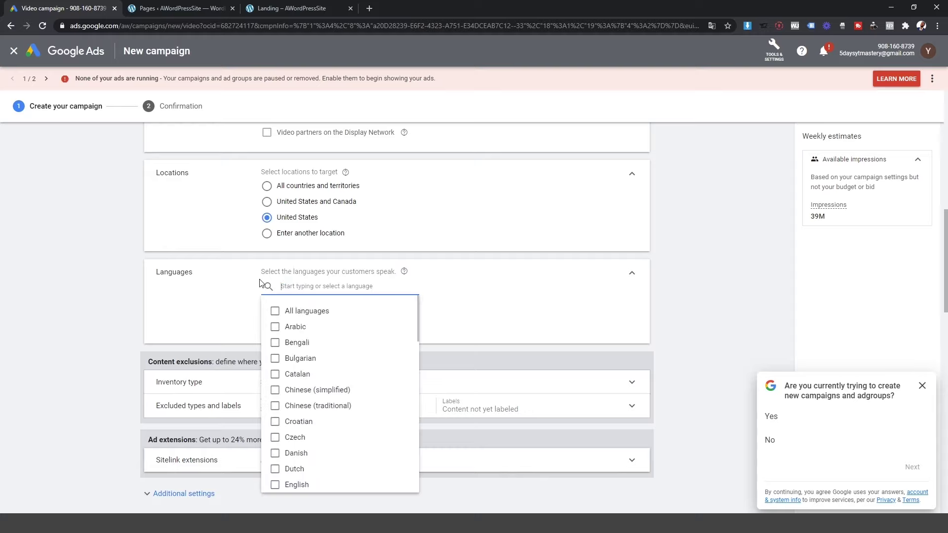
text(en)
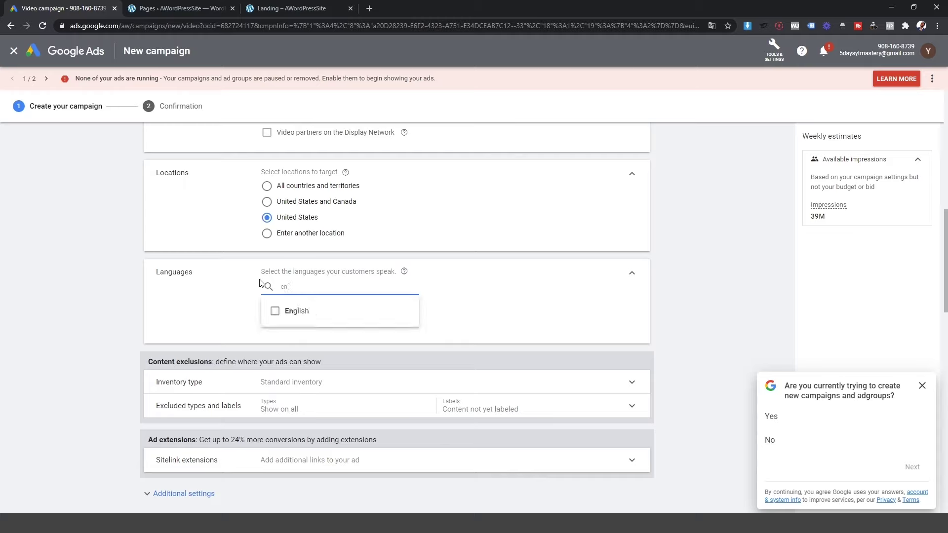
click(289, 319)
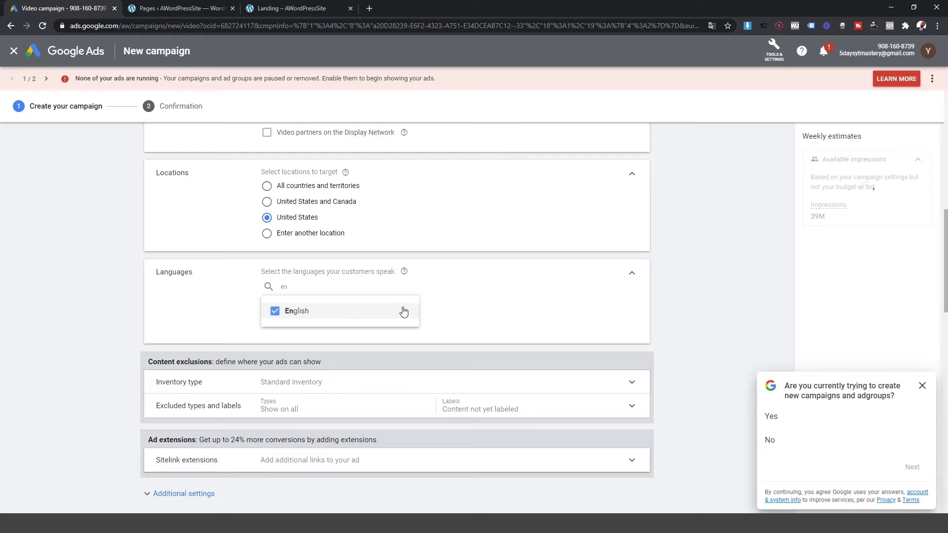
click(450, 321)
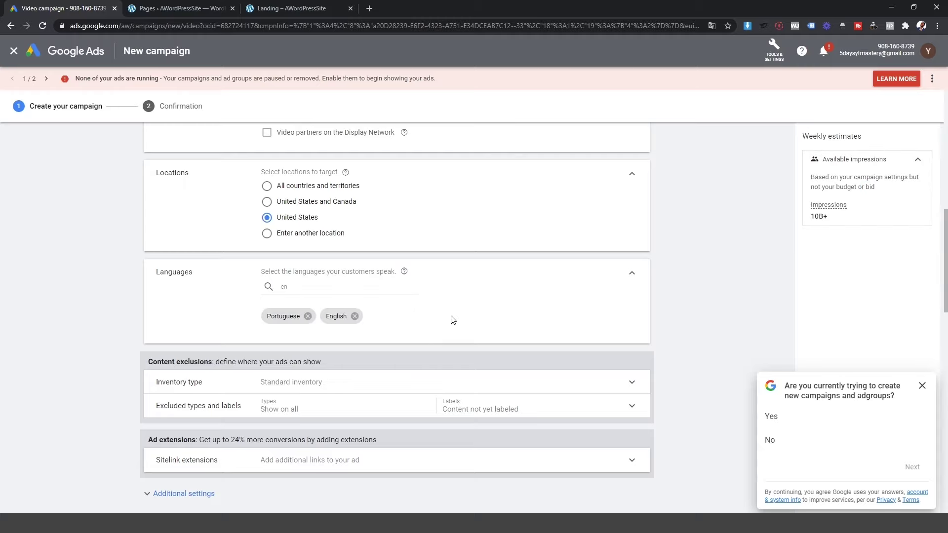
click(307, 318)
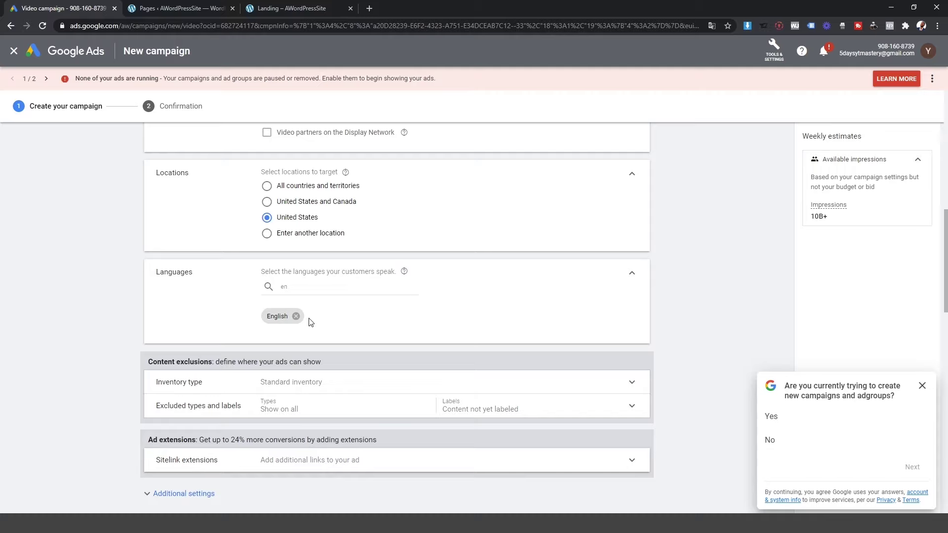
- Set the campaign's inventory type under content exclusions to Expanded inventory
scroll(309, 322, down, 1)
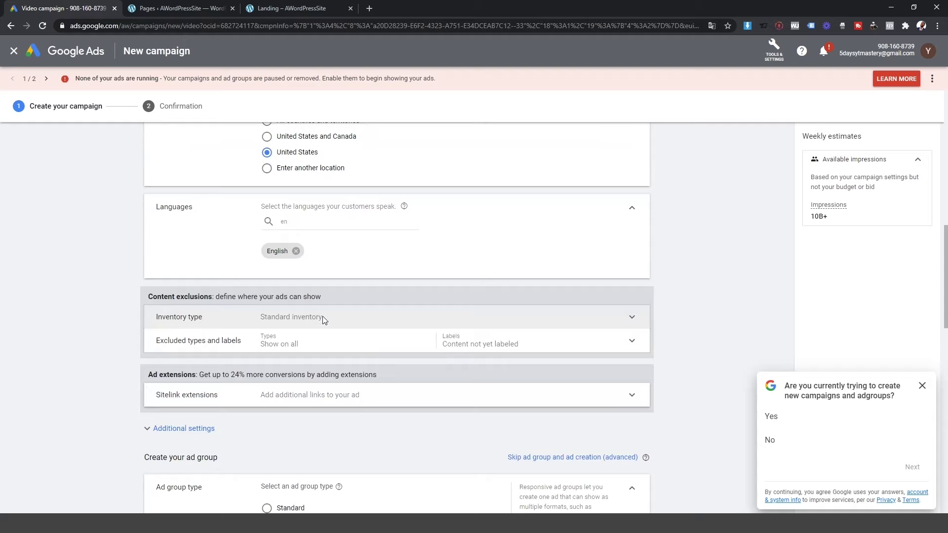
click(325, 320)
scroll(469, 286, down, 2)
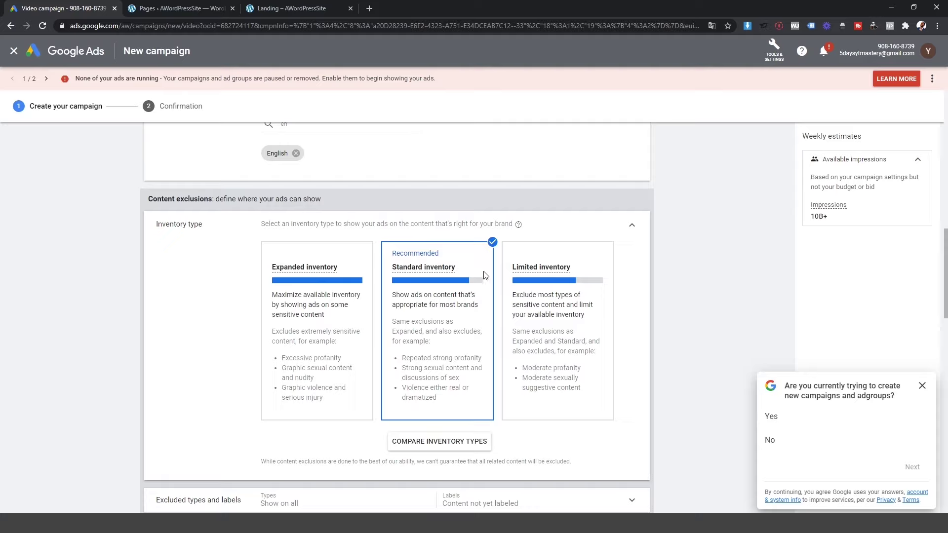
click(353, 255)
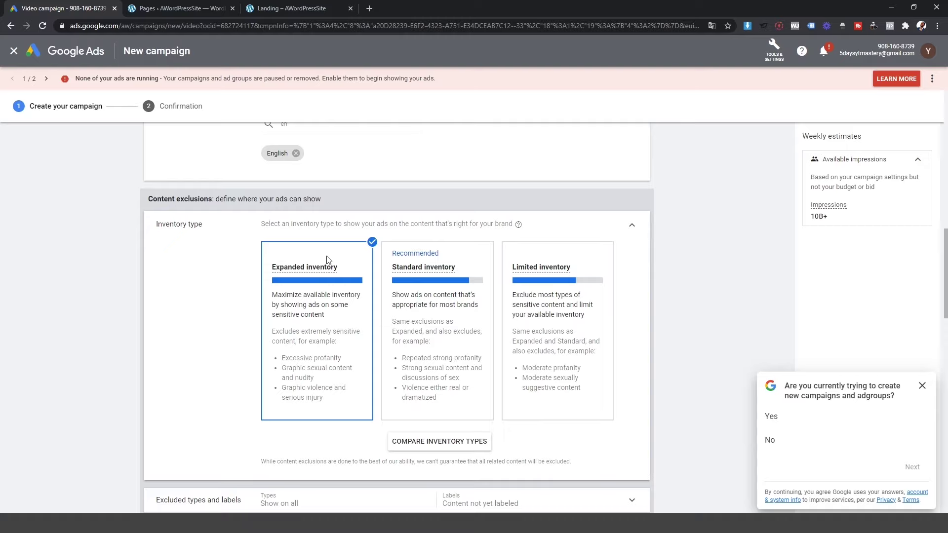
click(463, 256)
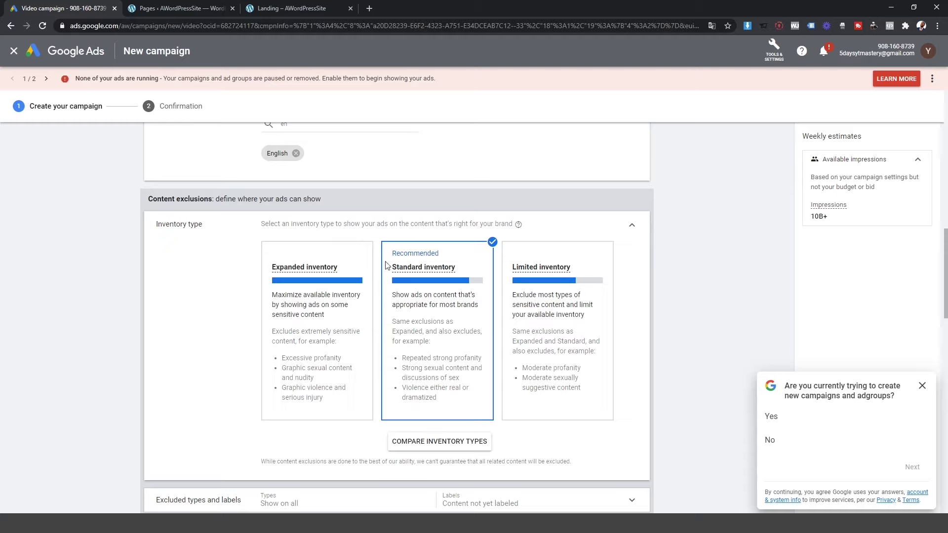
click(349, 262)
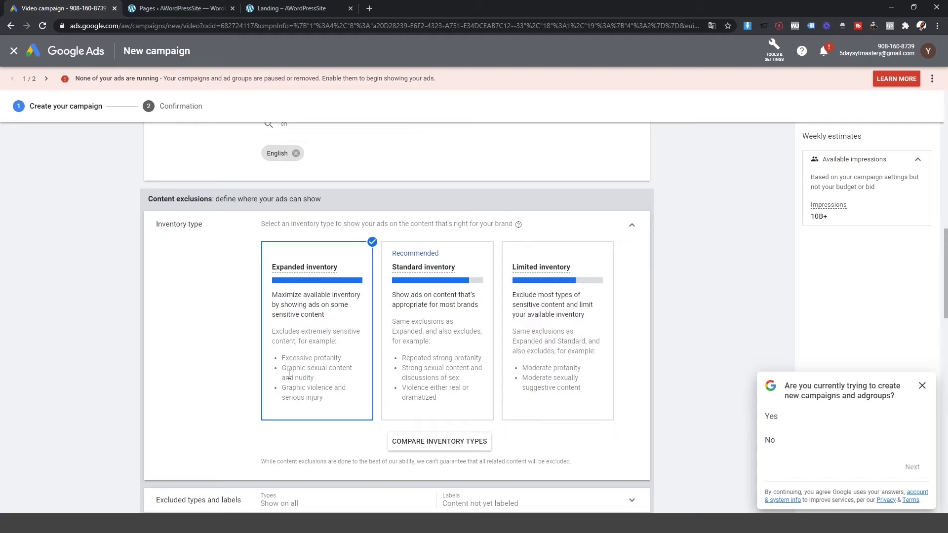
- Try the Limited and Standard inventory types, then return the selection to Expanded inventory
drag(326, 400, 280, 357)
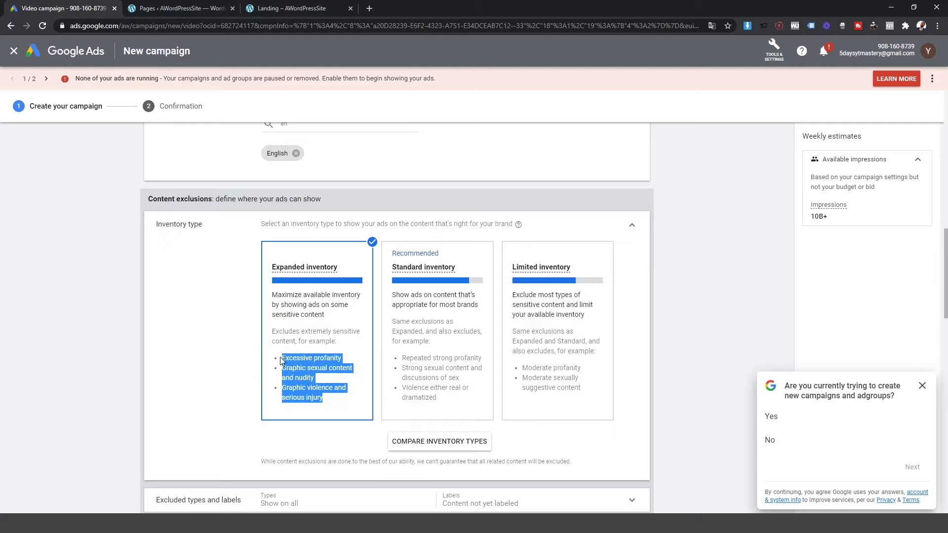
click(347, 364)
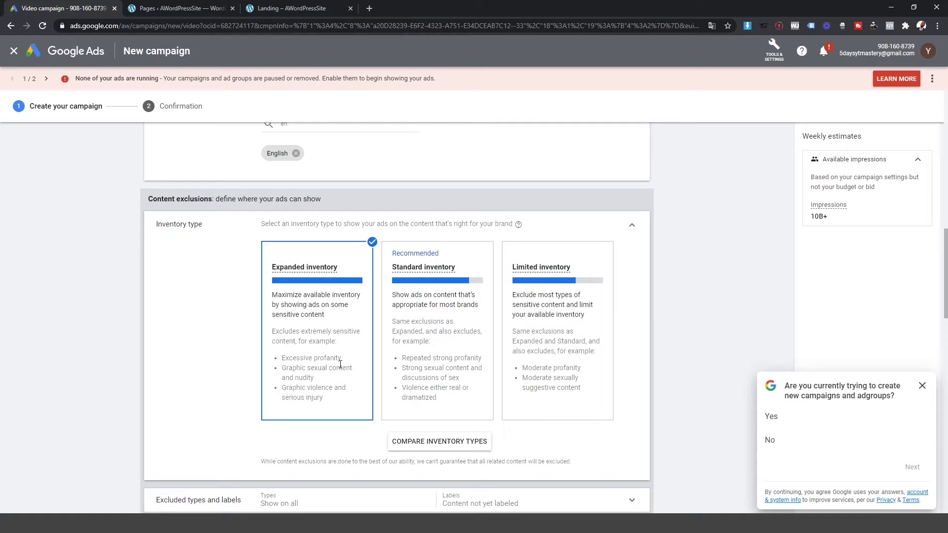
click(562, 255)
click(458, 262)
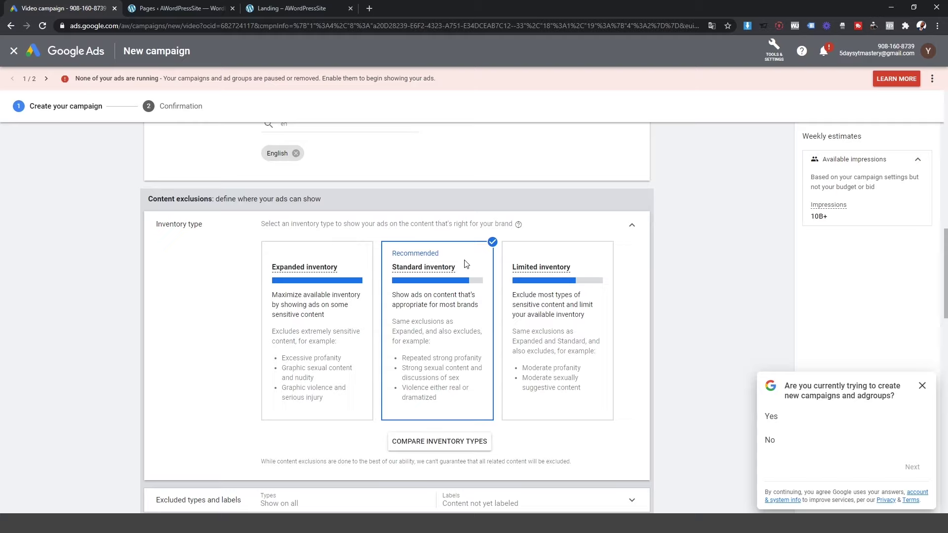
click(346, 269)
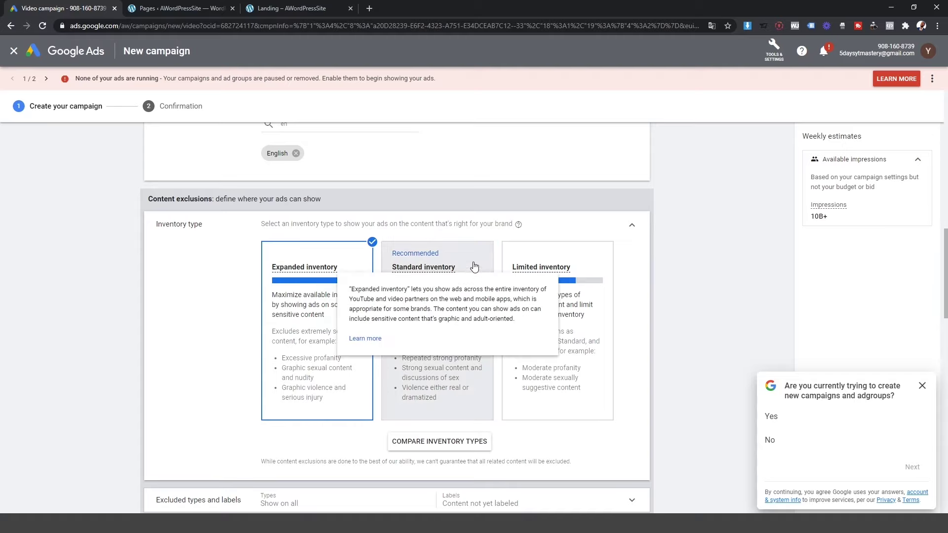
click(464, 261)
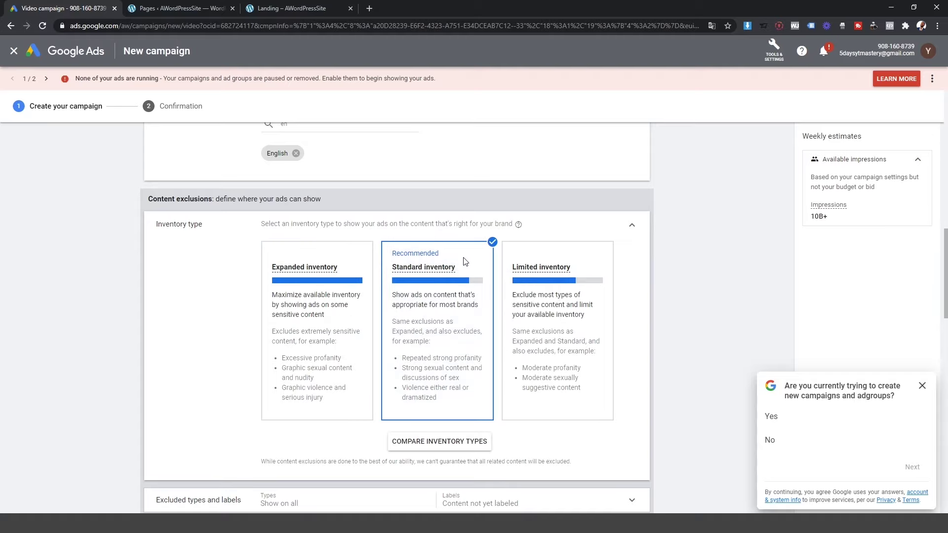
click(338, 252)
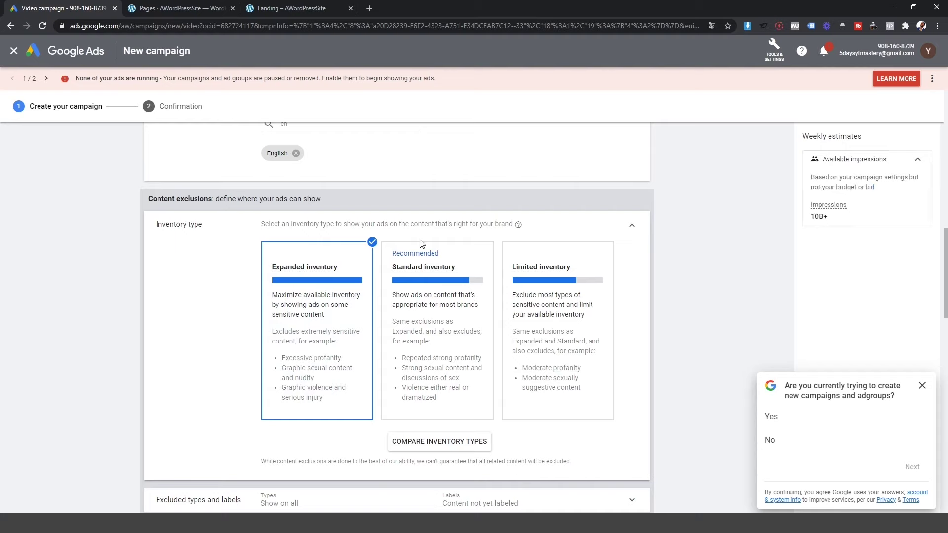
- Exclude live streaming videos and embedded YouTube videos from the content types where the ads can show
scroll(419, 247, down, 5)
click(205, 263)
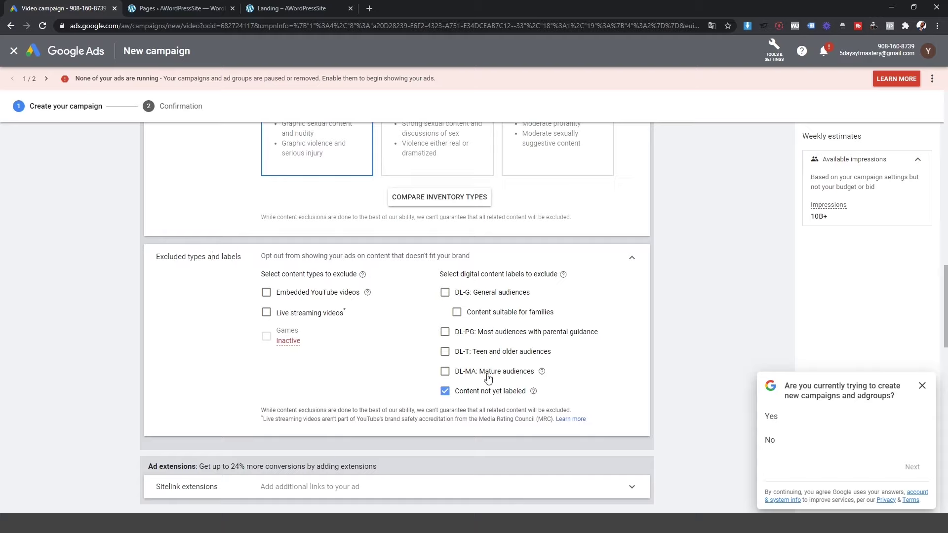
click(267, 313)
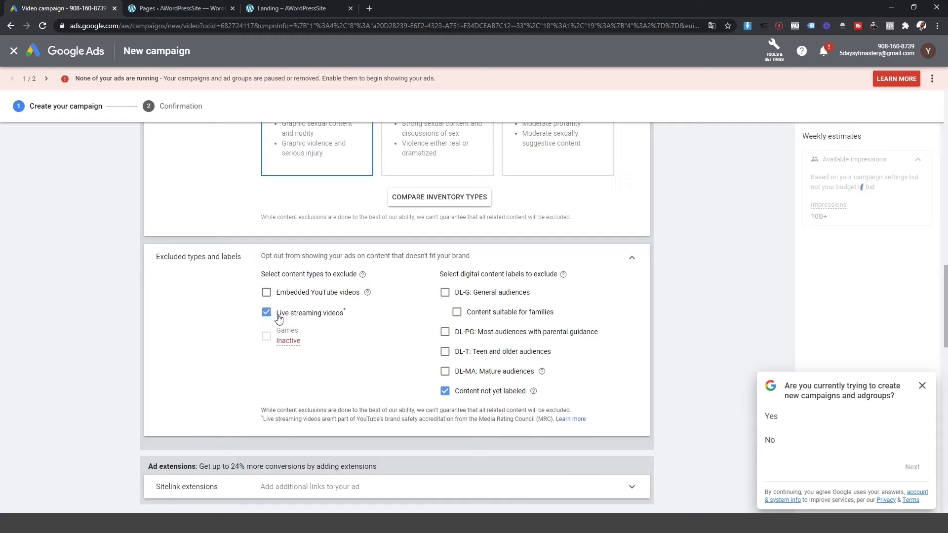
click(266, 291)
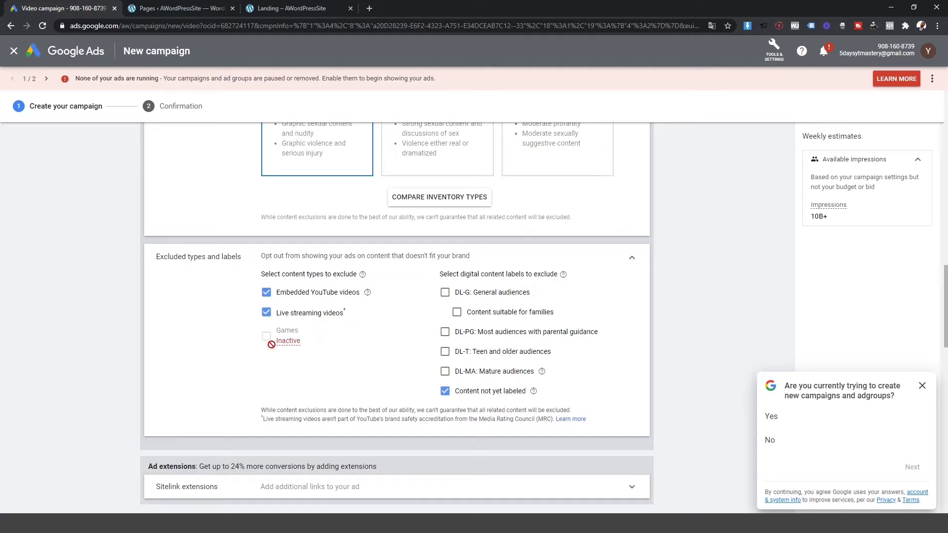
mouse_move(295, 343)
mouse_move(366, 295)
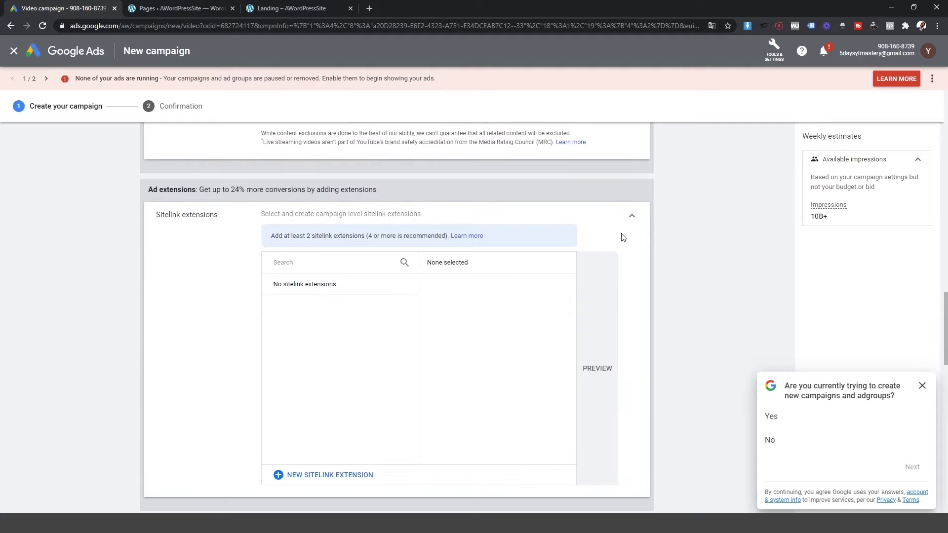
- Collapse the sitelink extensions section without adding any and expand the campaign's additional settings
click(630, 218)
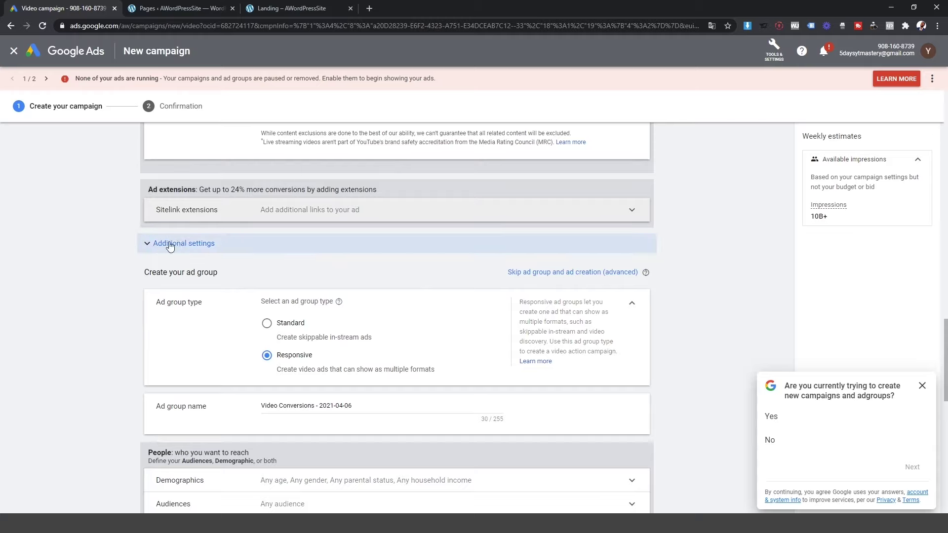
scroll(440, 299, up, 2)
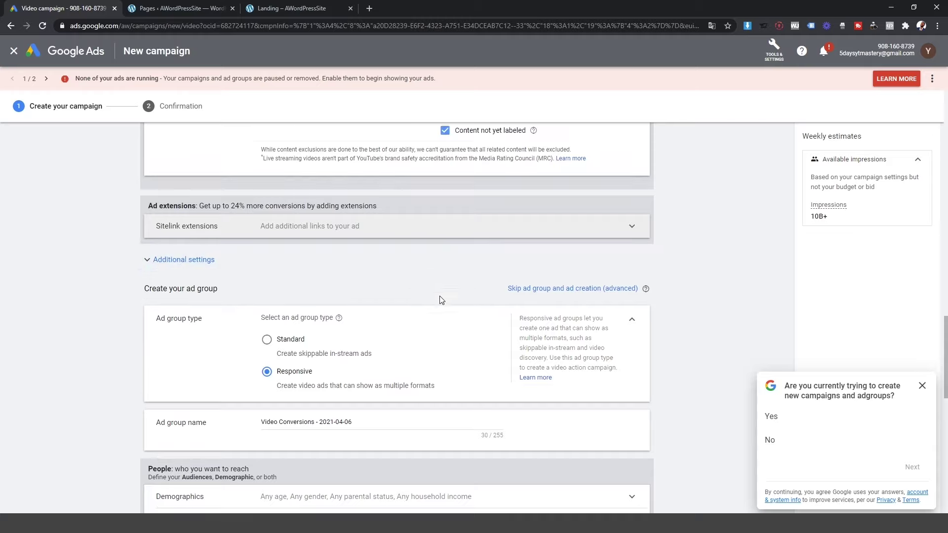
scroll(441, 300, down, 3)
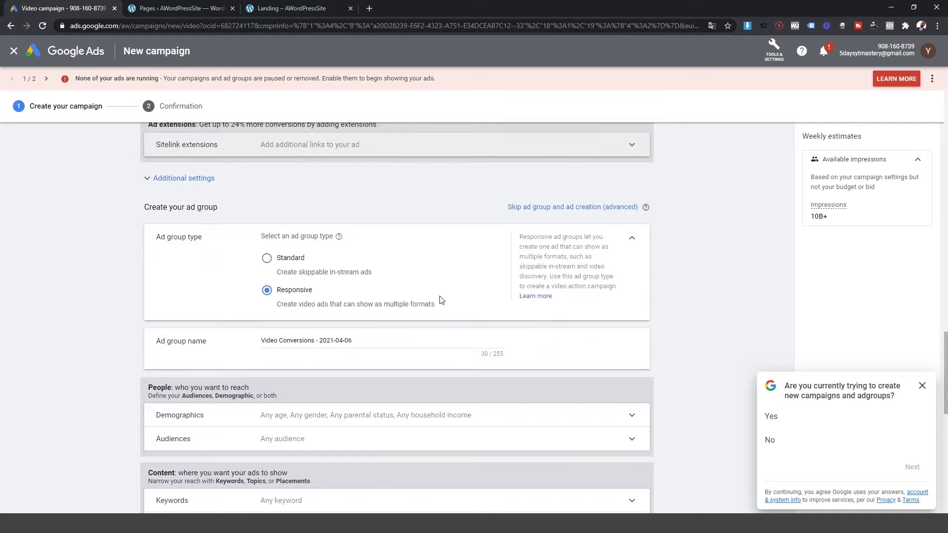
click(177, 183)
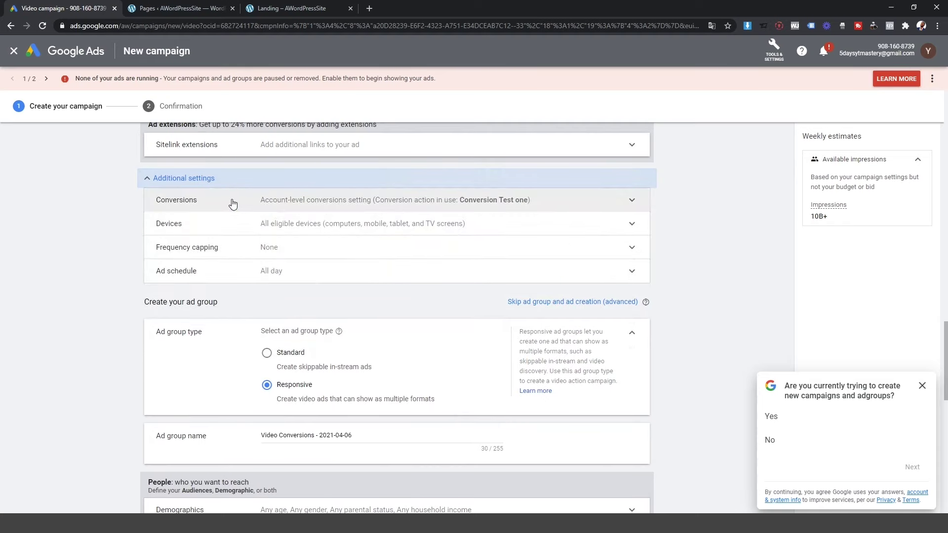
- Review the campaign's Conversions setting and compare it with the conversion actions defined in the account
click(233, 204)
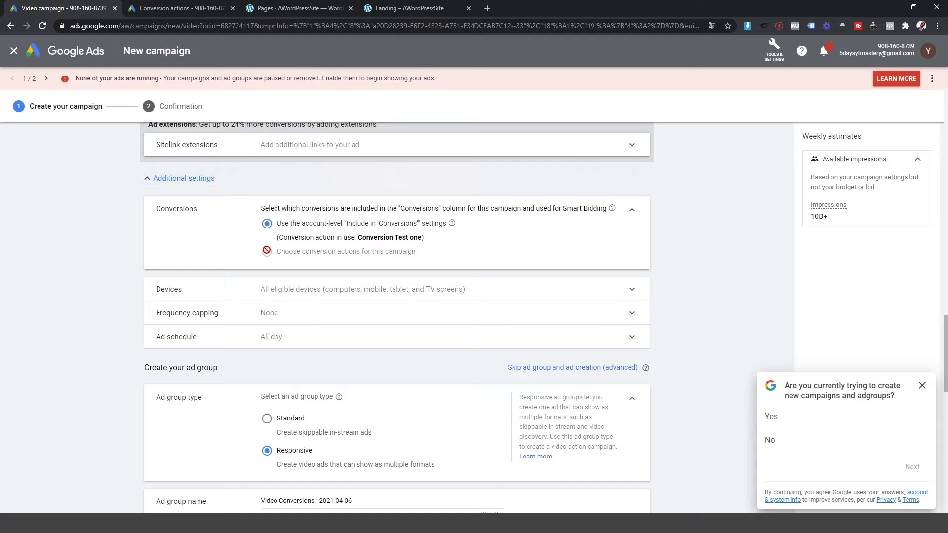
mouse_move(267, 251)
click(204, 5)
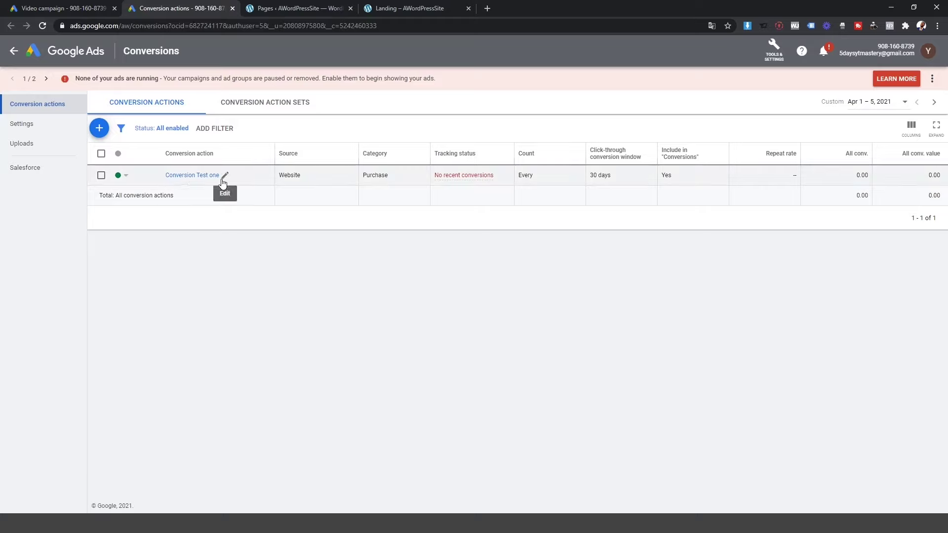
click(48, 10)
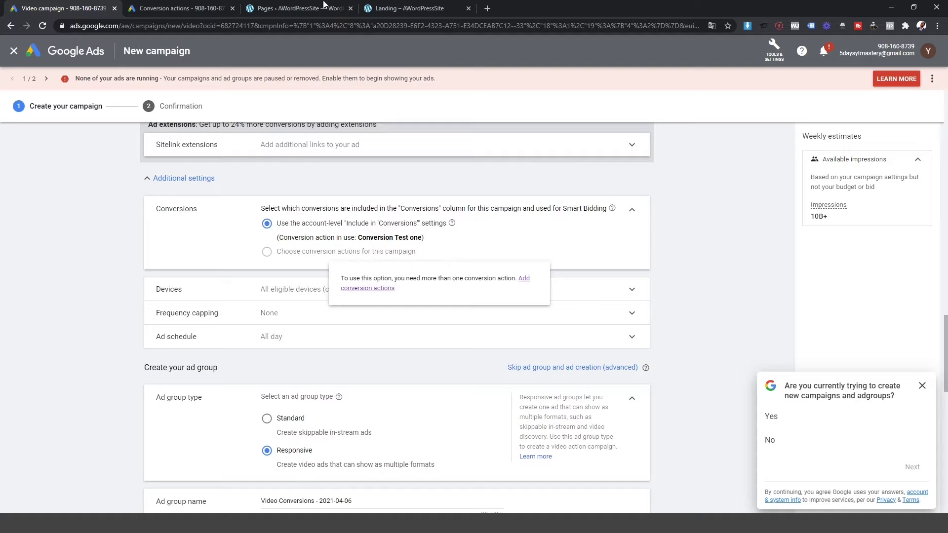
click(190, 5)
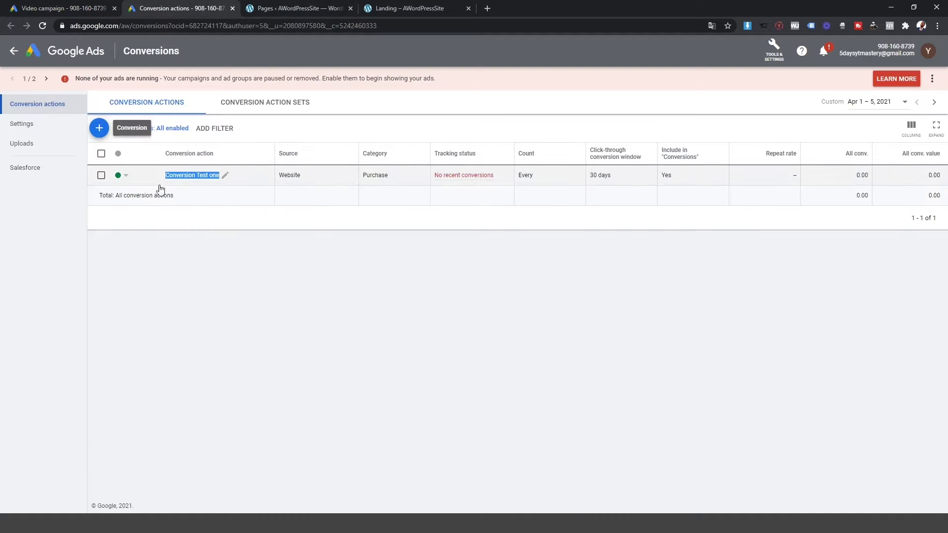
click(64, 8)
mouse_move(267, 251)
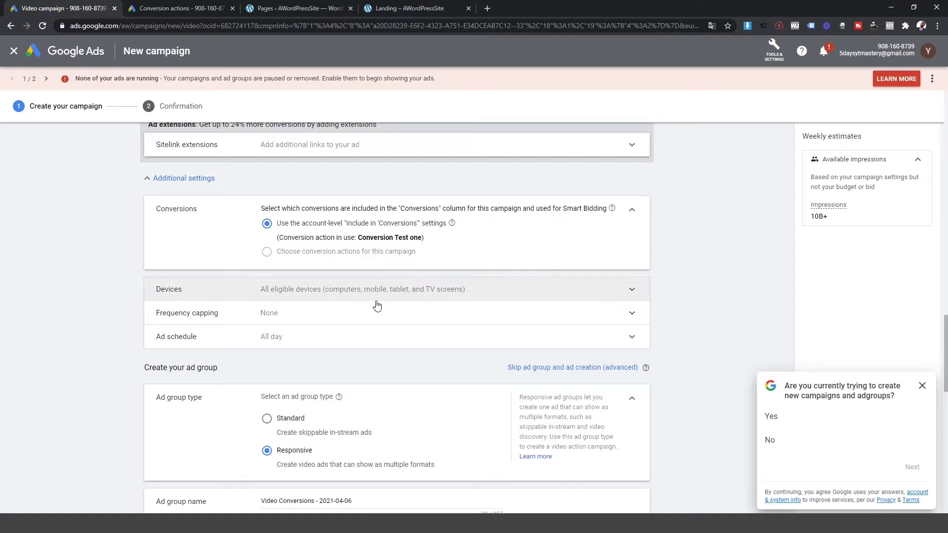
- Set specific device targeting to computers, mobile phones and tablets, leaving out TV screens
click(381, 295)
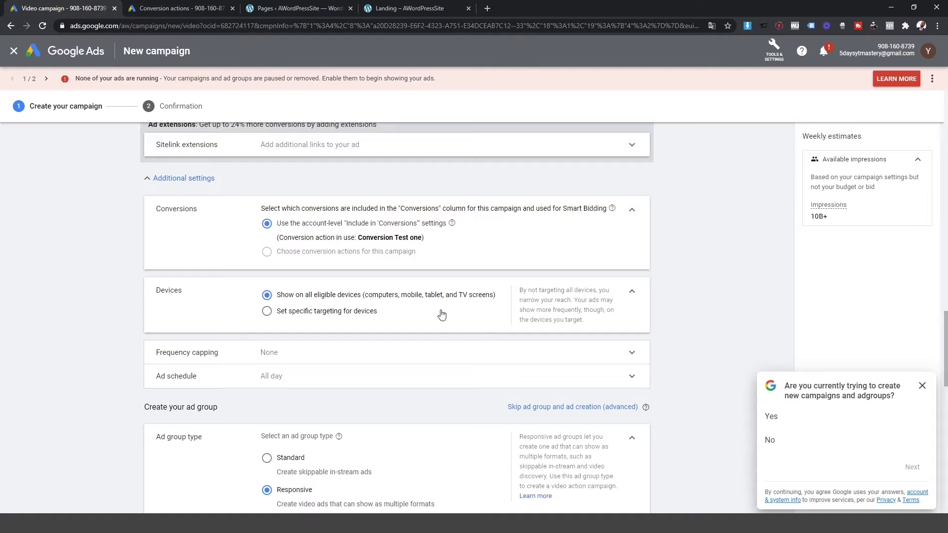
click(326, 318)
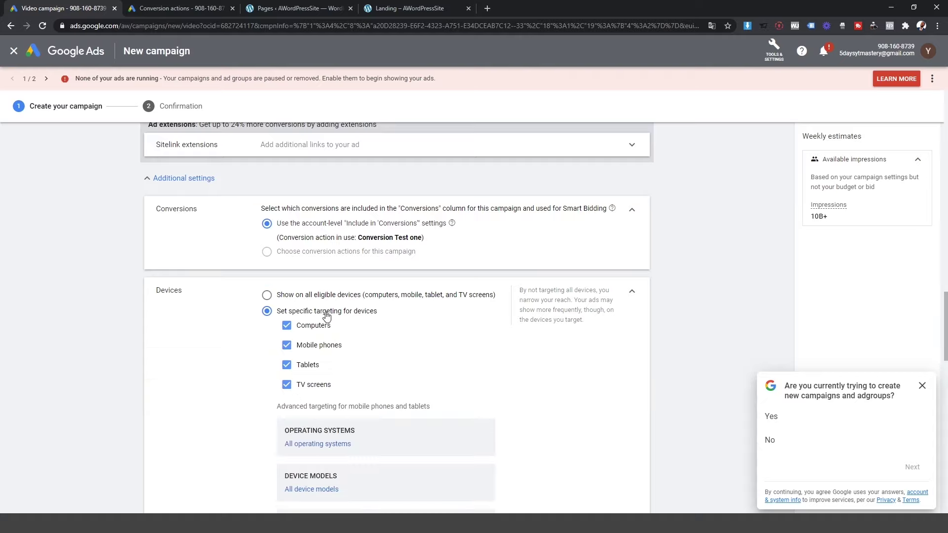
scroll(289, 390, down, 2)
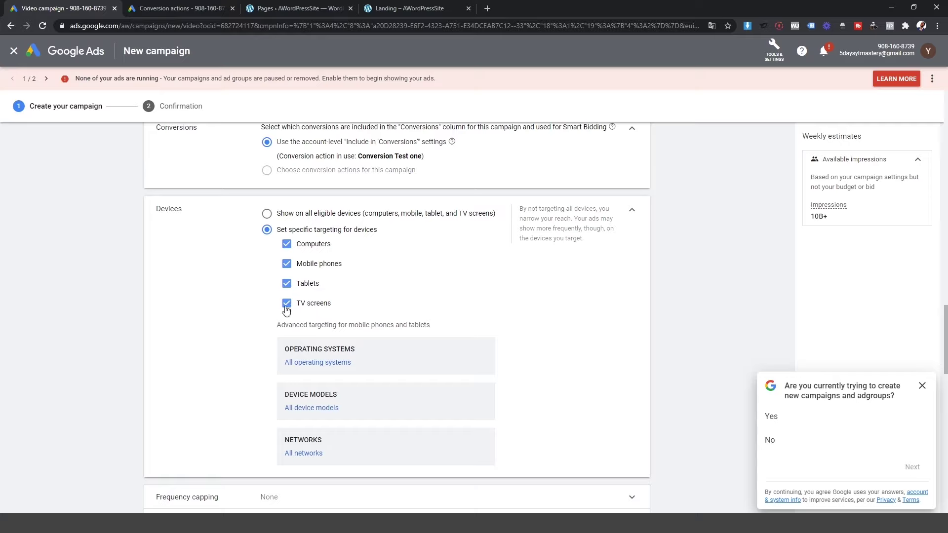
click(288, 304)
scroll(470, 215, up, 3)
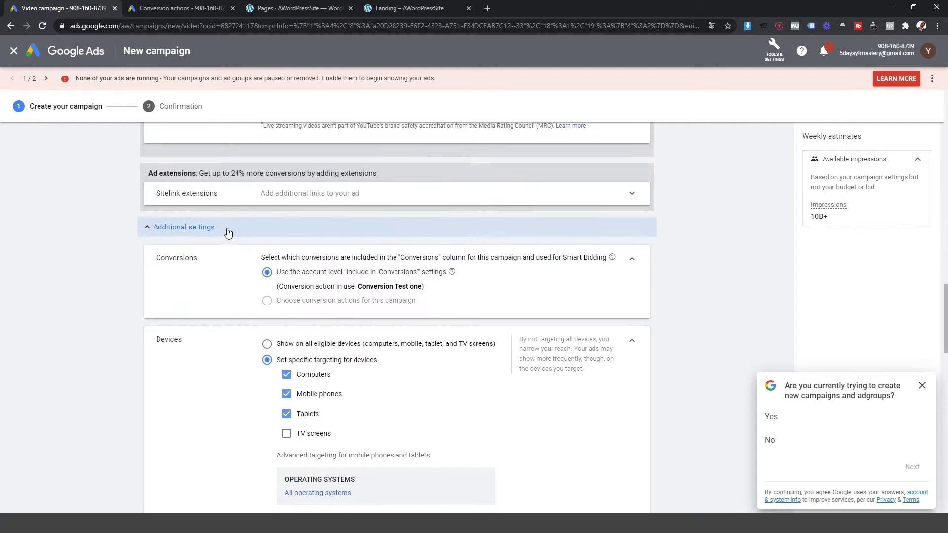
scroll(285, 290, down, 3)
scroll(262, 222, down, 1)
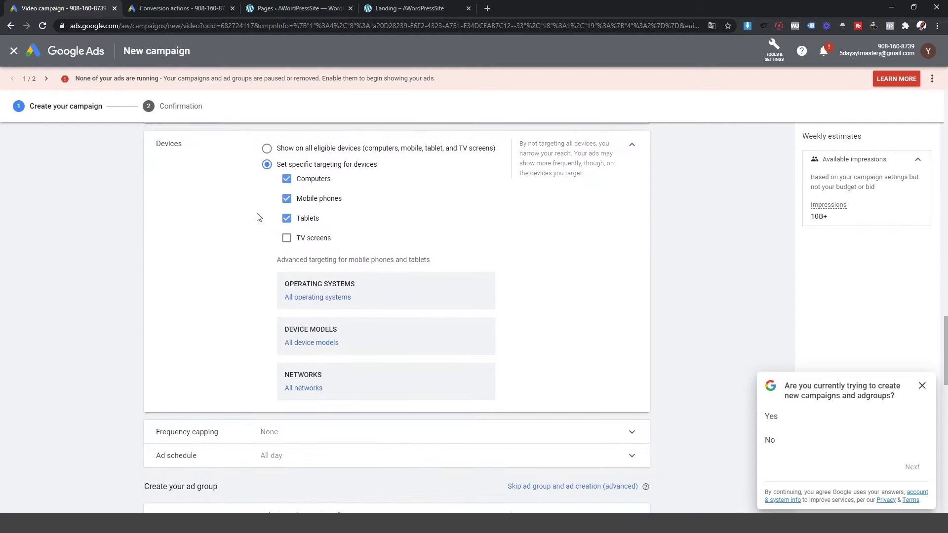
- Look through the operating systems available for advanced mobile and tablet targeting and close the list without choosing any
scroll(228, 208, up, 1)
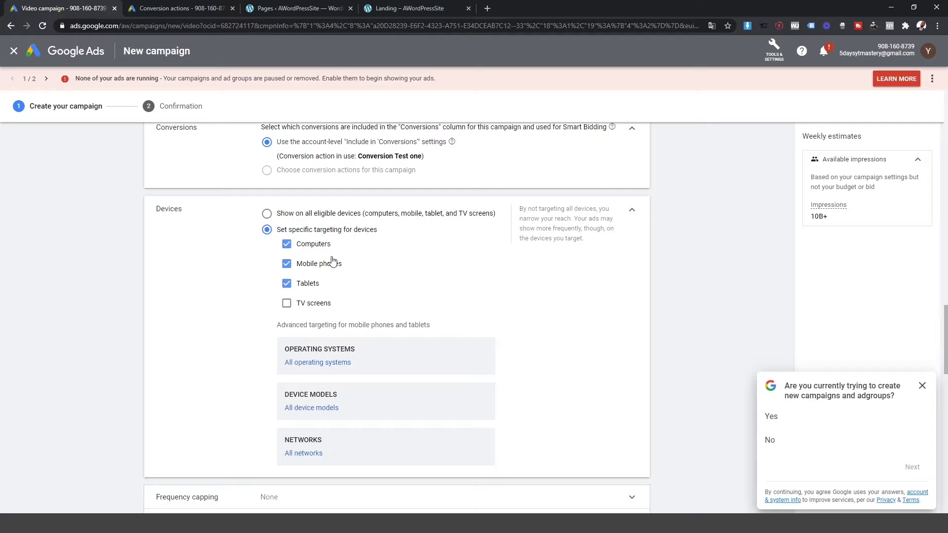
scroll(408, 295, down, 1)
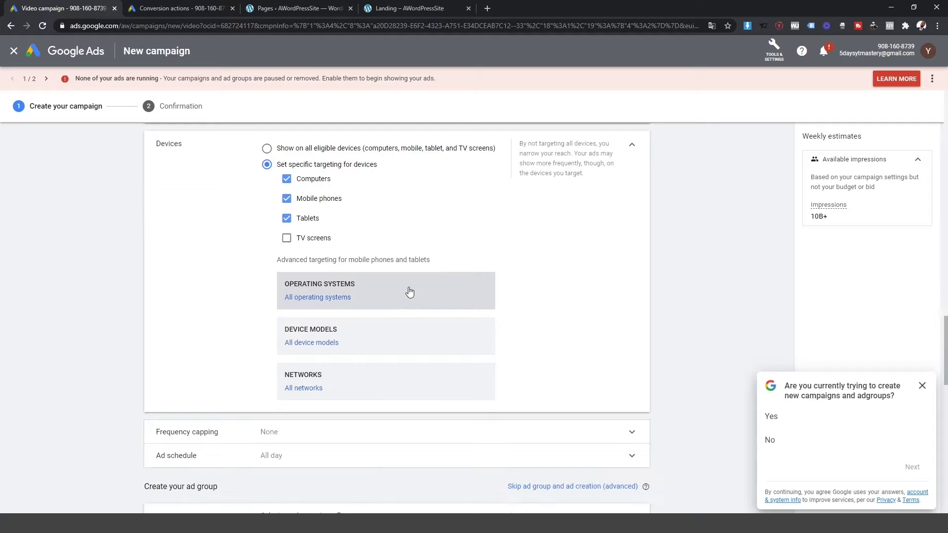
click(409, 293)
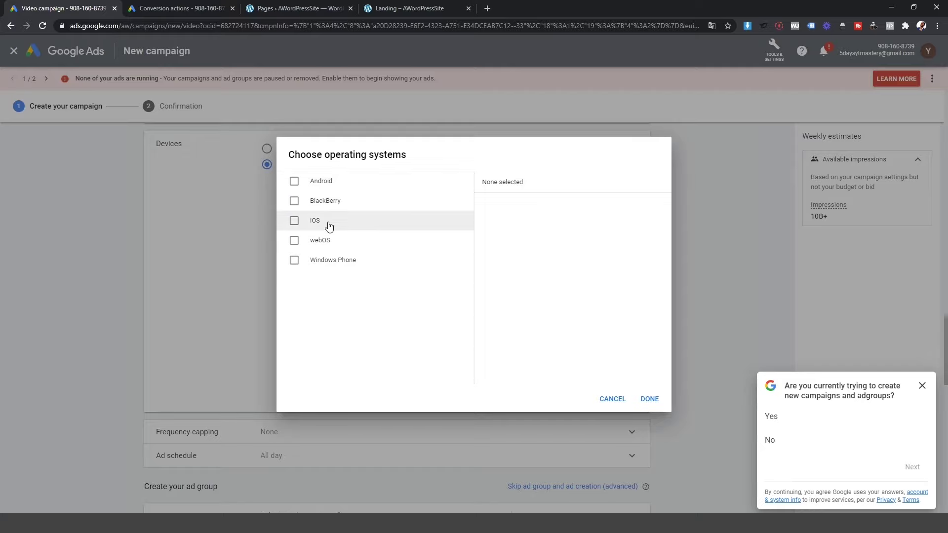
key(Escape)
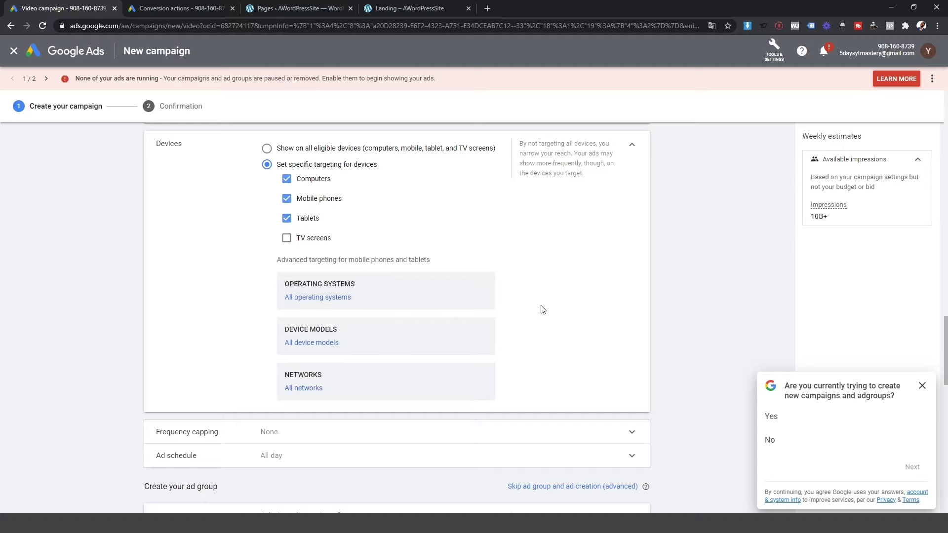
- Try an impression frequency cap of 2 per day together with a view frequency cap, and clear both caps again
scroll(532, 311, down, 1)
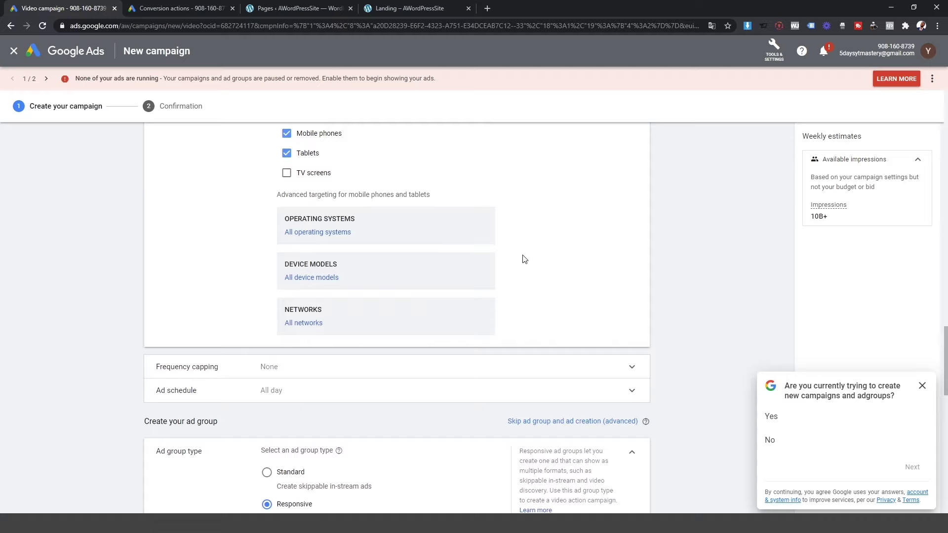
click(360, 367)
scroll(536, 278, down, 2)
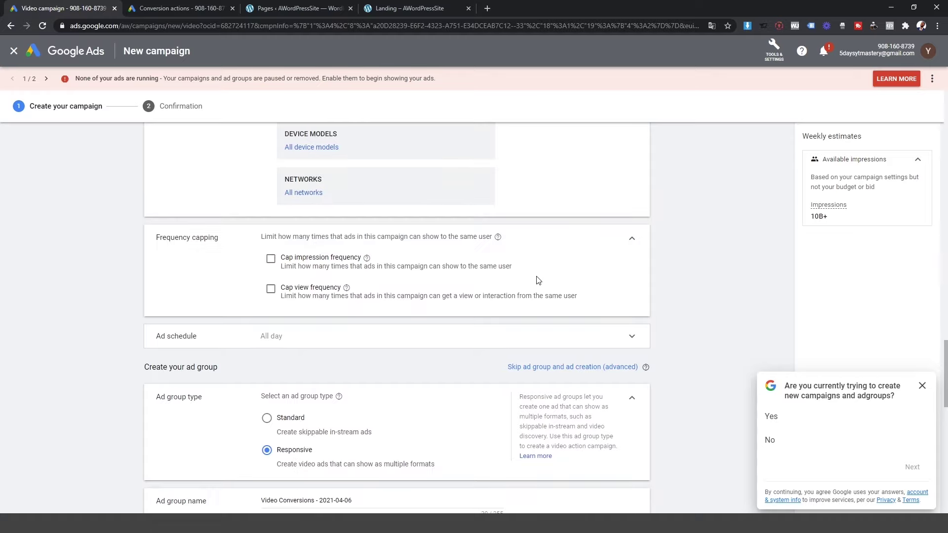
click(271, 259)
click(319, 302)
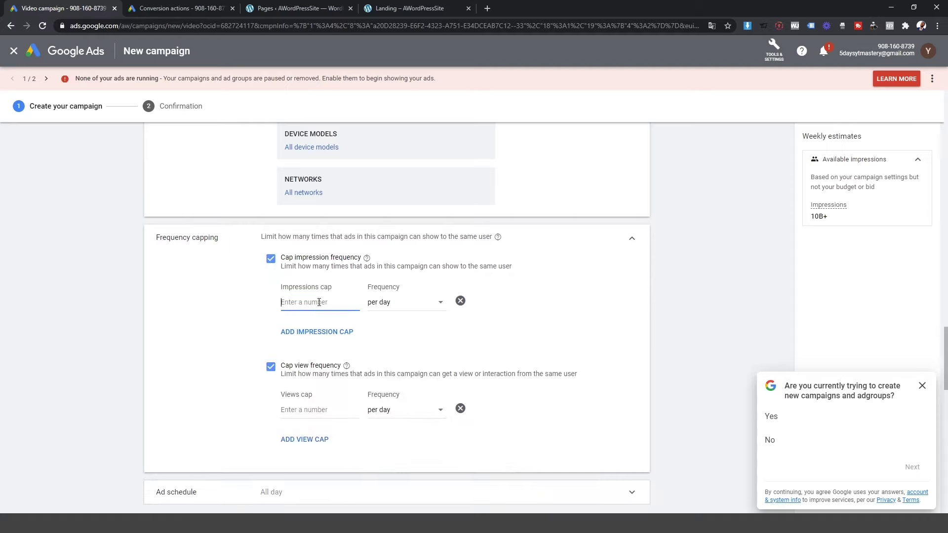
text(2)
click(540, 343)
click(304, 320)
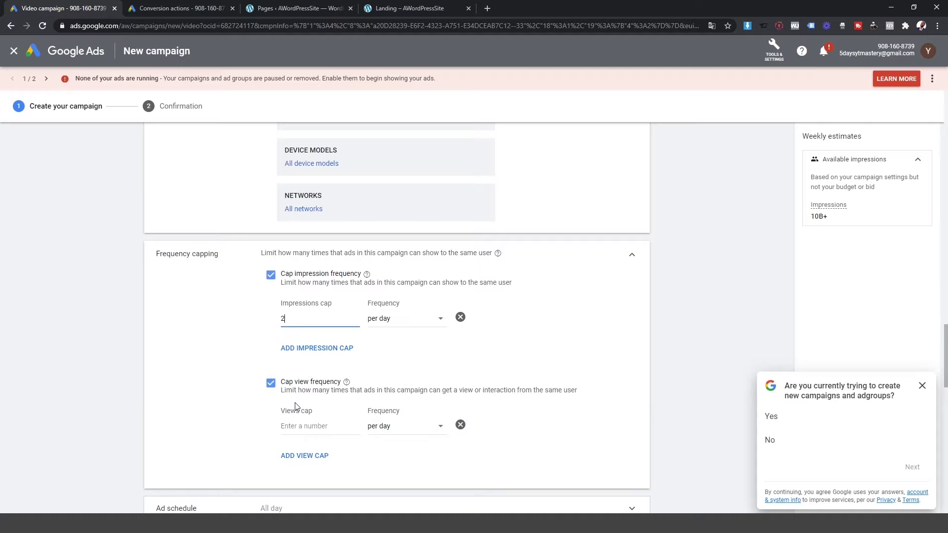
click(271, 384)
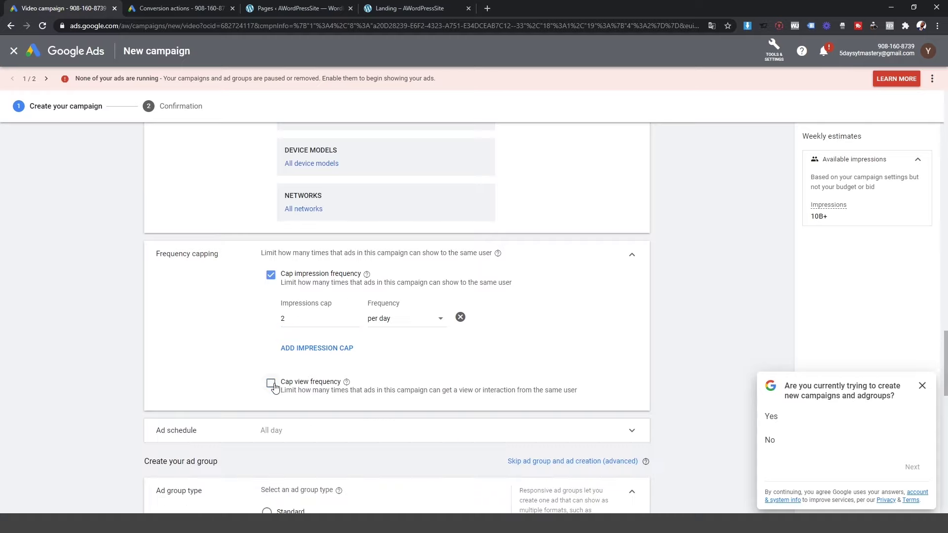
click(271, 277)
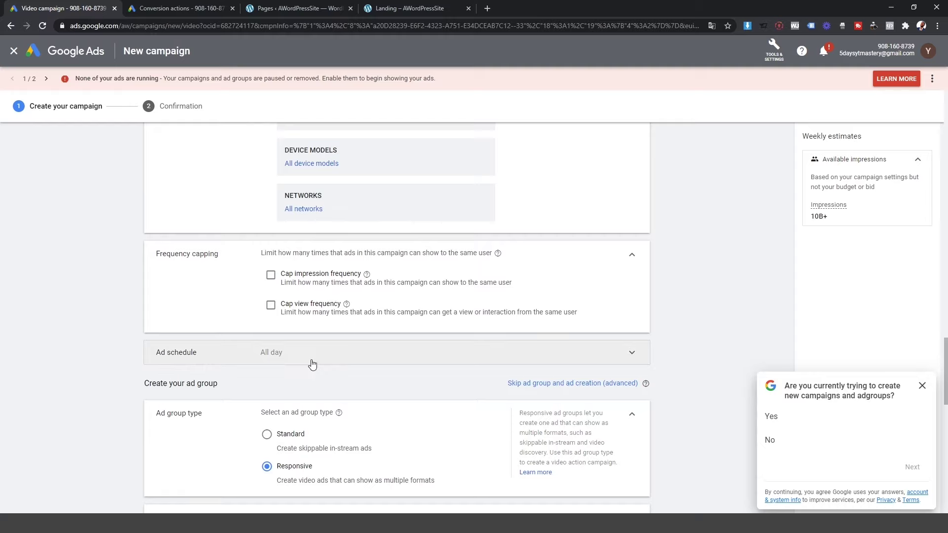
- Look through the day options available for the campaign's ad schedule and leave it running on all days
click(380, 351)
scroll(382, 342, down, 1)
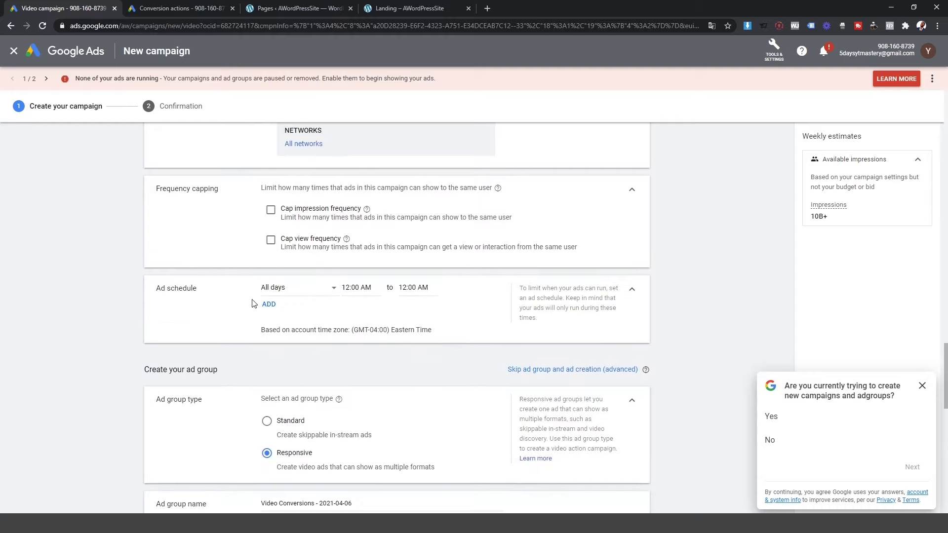
click(277, 288)
click(225, 292)
click(298, 292)
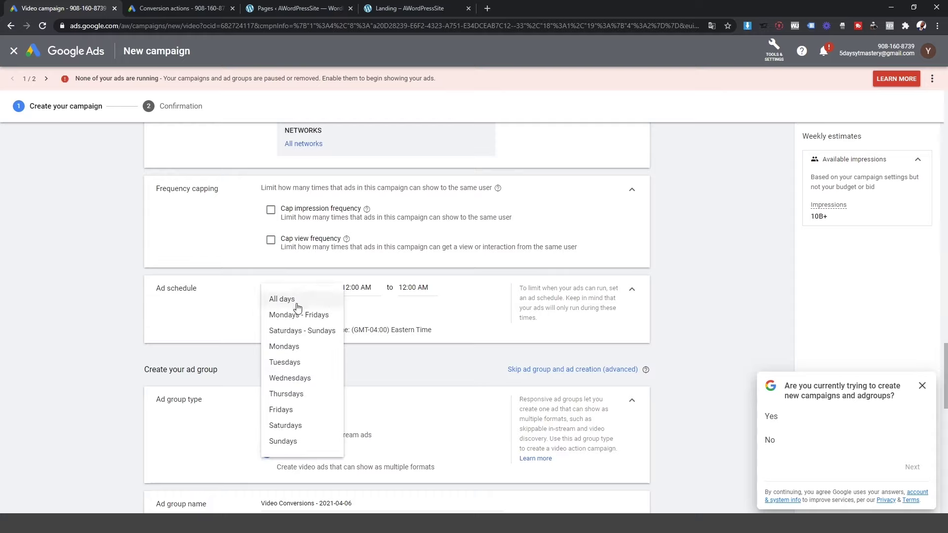
click(250, 308)
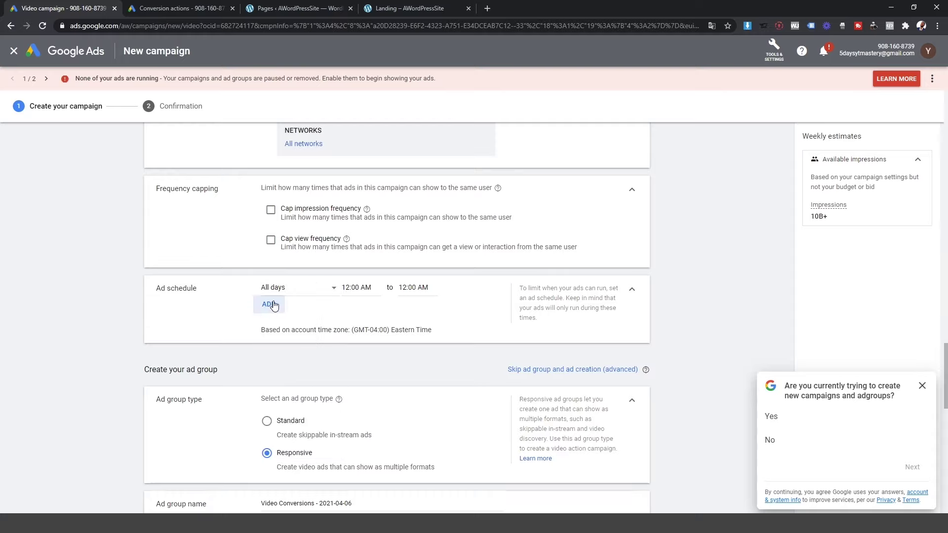
click(308, 292)
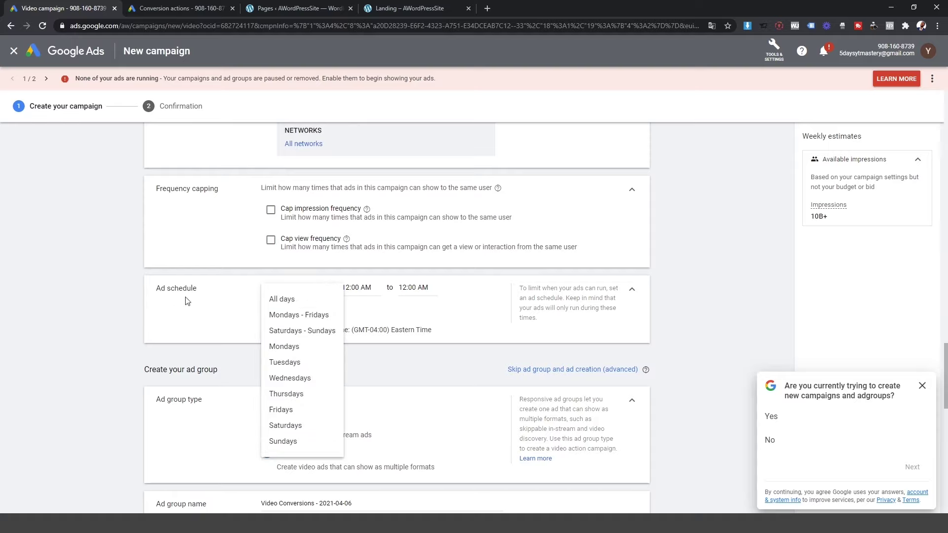
click(248, 313)
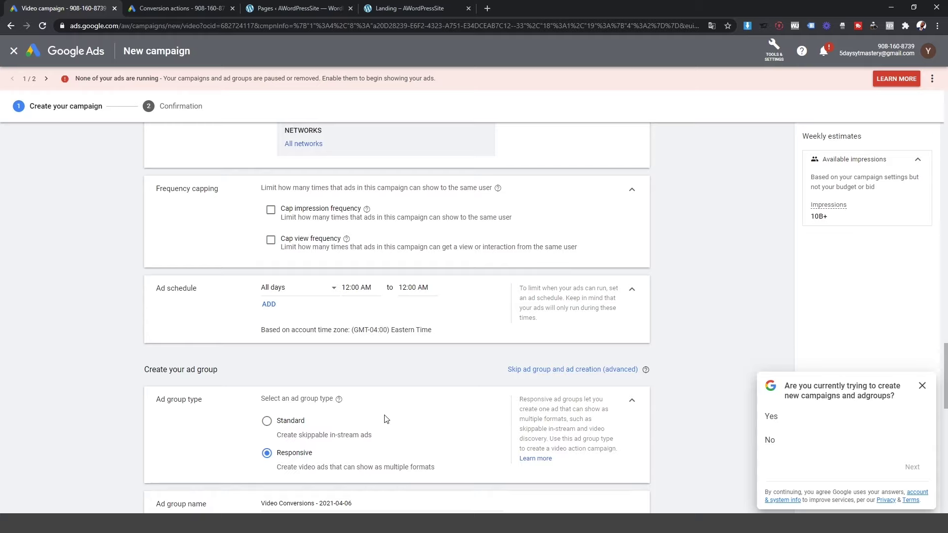
- Keep the Responsive ad group type and add "Ad Group one/" in front of the existing ad group name
scroll(159, 308, down, 1)
scroll(151, 308, down, 1)
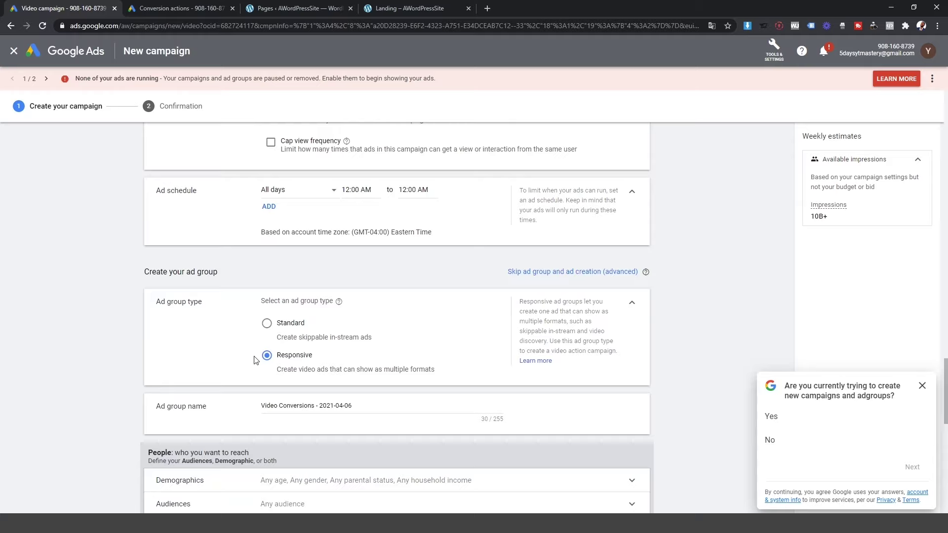
scroll(220, 395, down, 3)
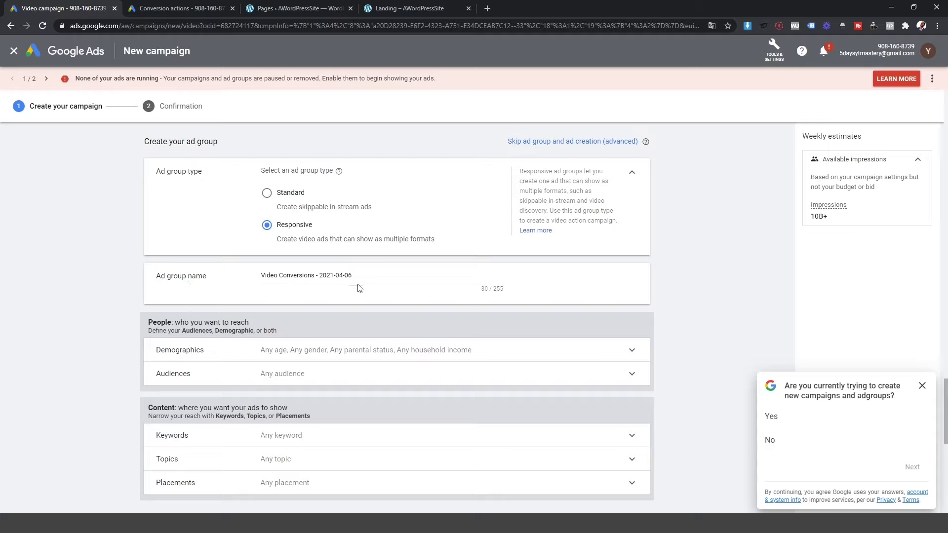
click(264, 276)
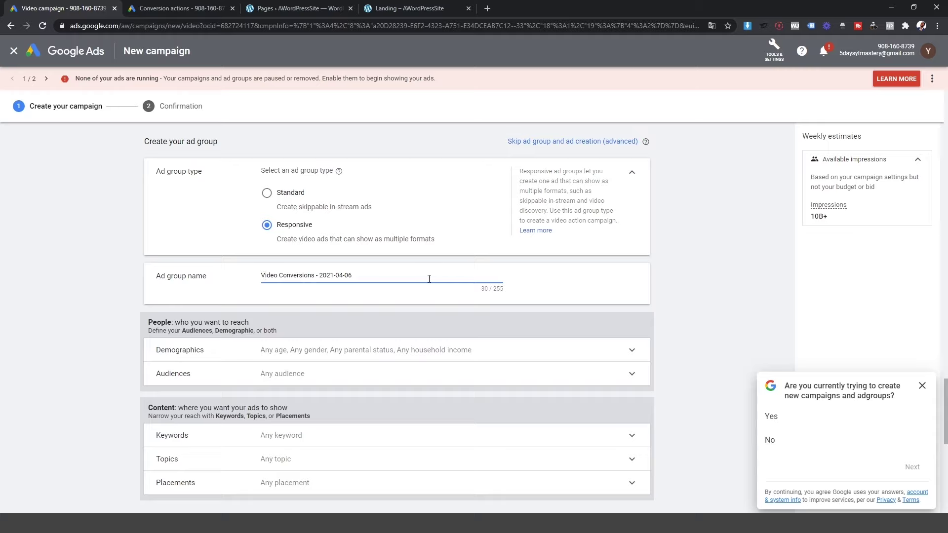
text(Ad Group )
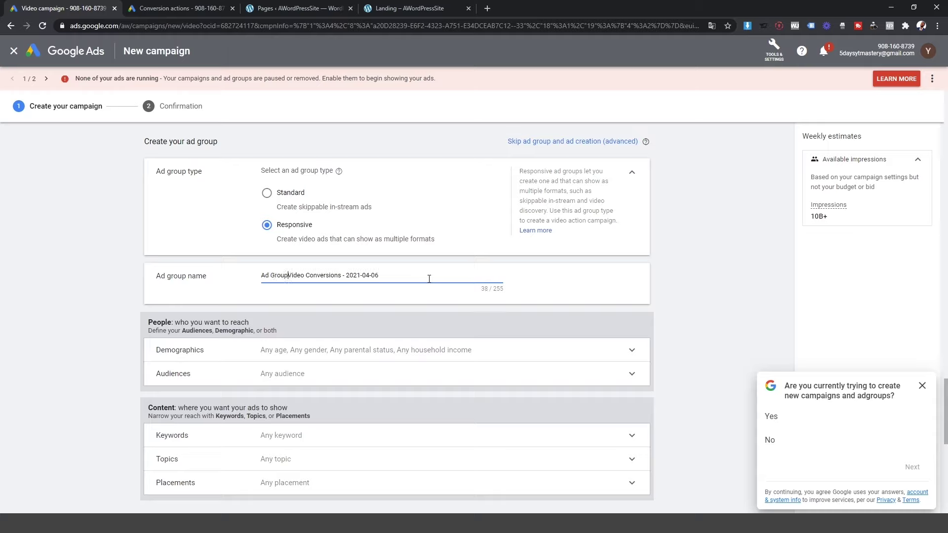
text(one/)
- Exclude the 18 - 24 age range and the Unknown gender, age, parental status and household income groups from the ad group's demographics
click(249, 357)
scroll(402, 334, down, 5)
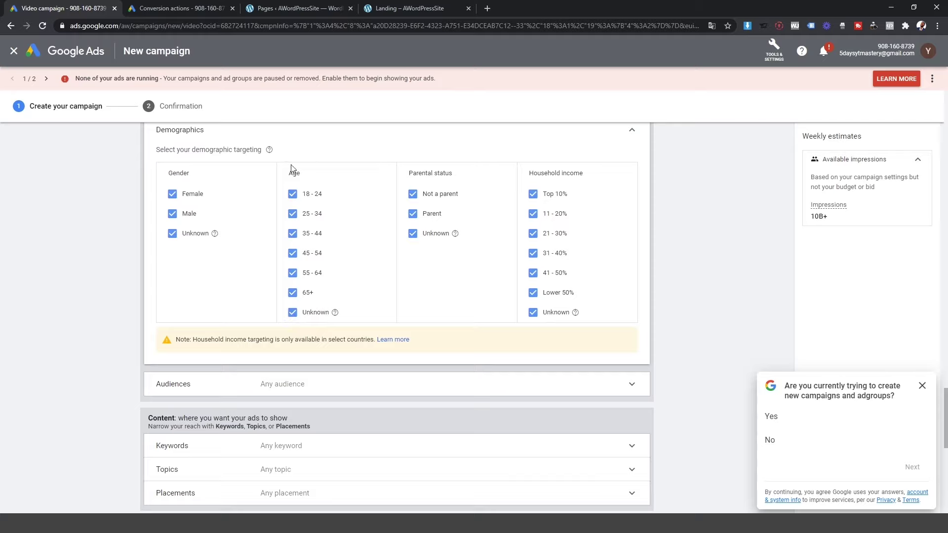
click(293, 195)
click(293, 312)
drag(346, 313, 292, 313)
click(172, 235)
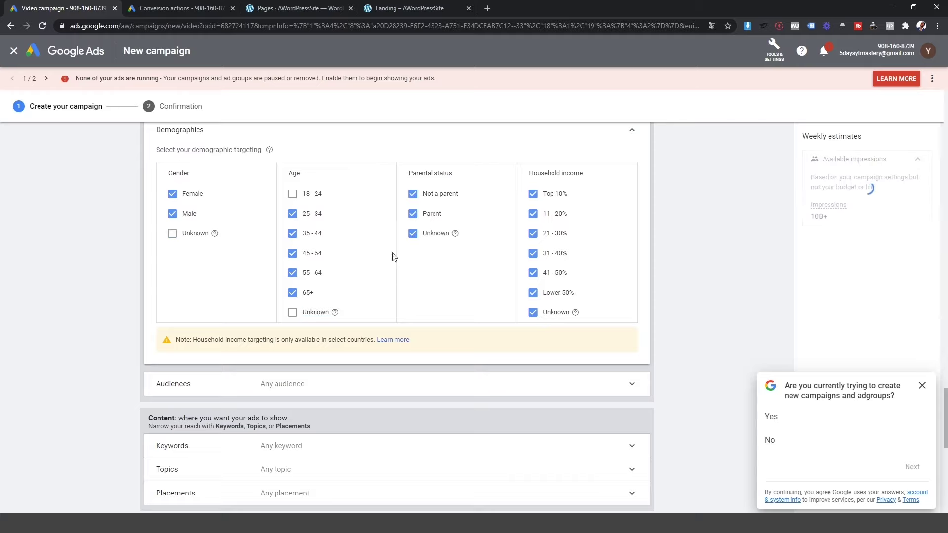
click(431, 236)
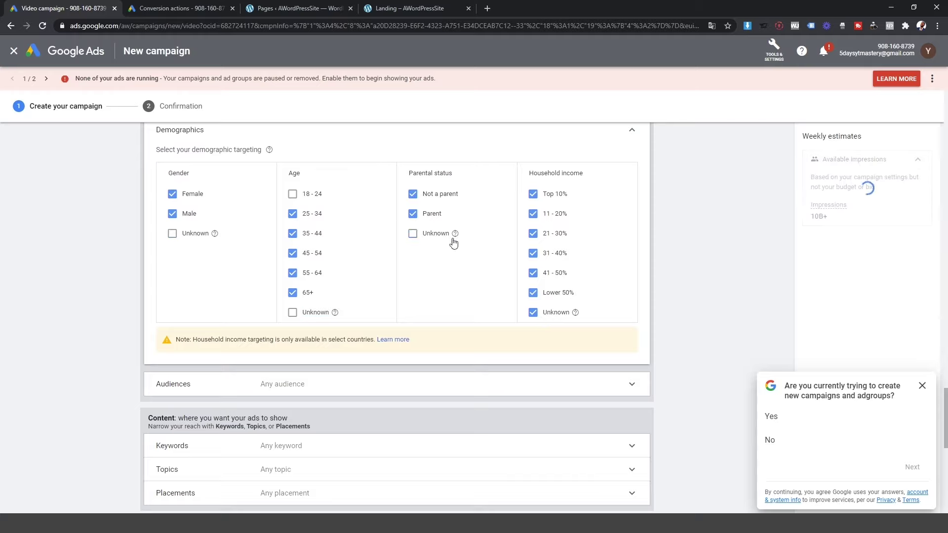
click(533, 313)
- Include the 18 - 24 age range and all Unknown groups in the demographic targeting again
click(193, 236)
click(293, 313)
click(295, 197)
click(412, 235)
click(538, 315)
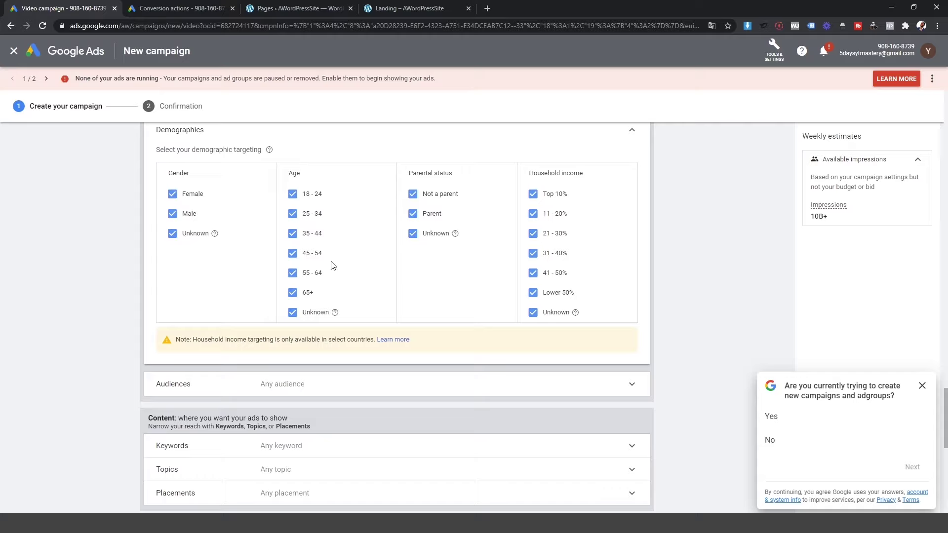
- Expand the ad group's audience and keyword targeting sections and get ready to enter a related website for keyword ideas
scroll(351, 279, down, 4)
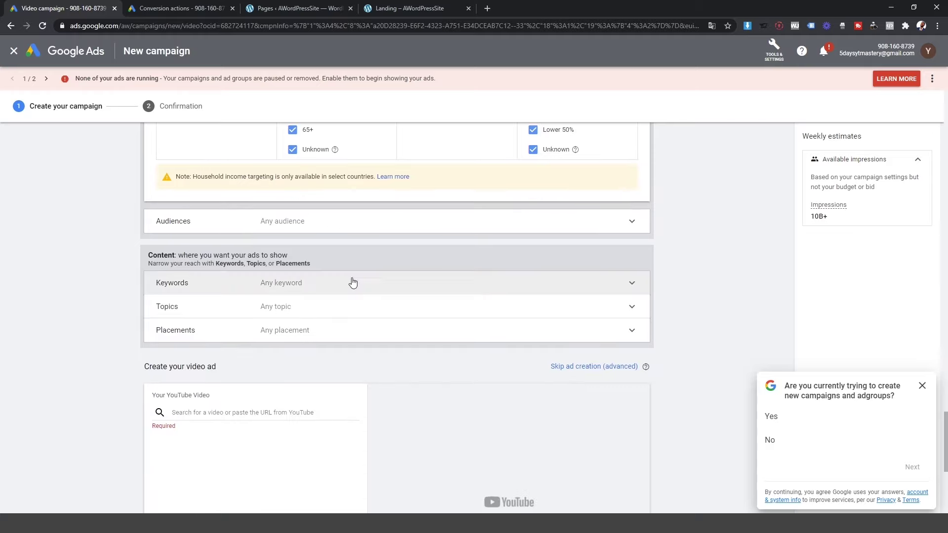
click(297, 181)
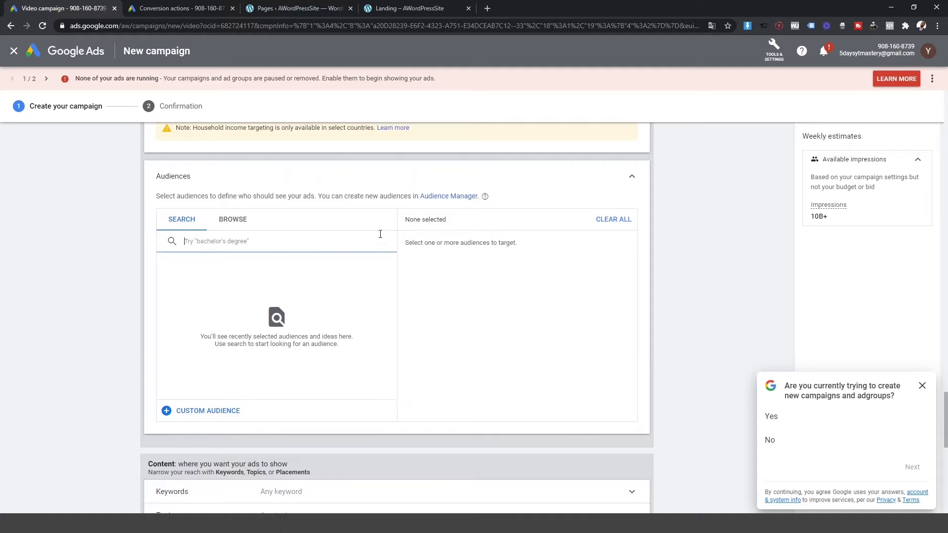
scroll(380, 236, down, 2)
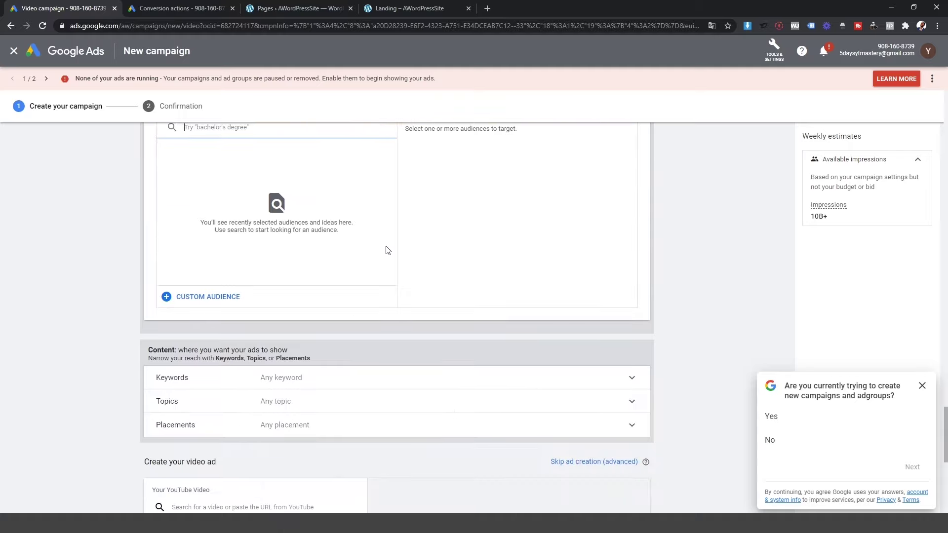
click(404, 385)
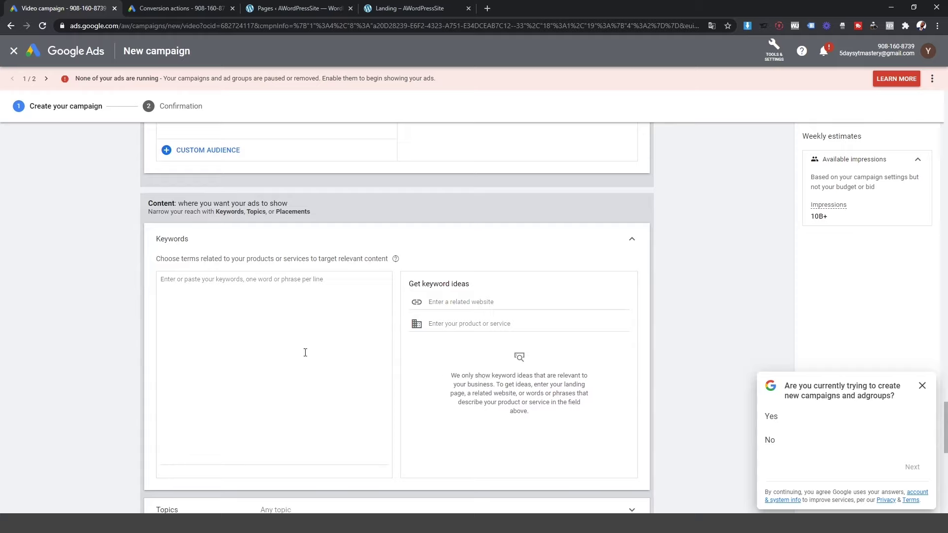
click(307, 350)
click(479, 305)
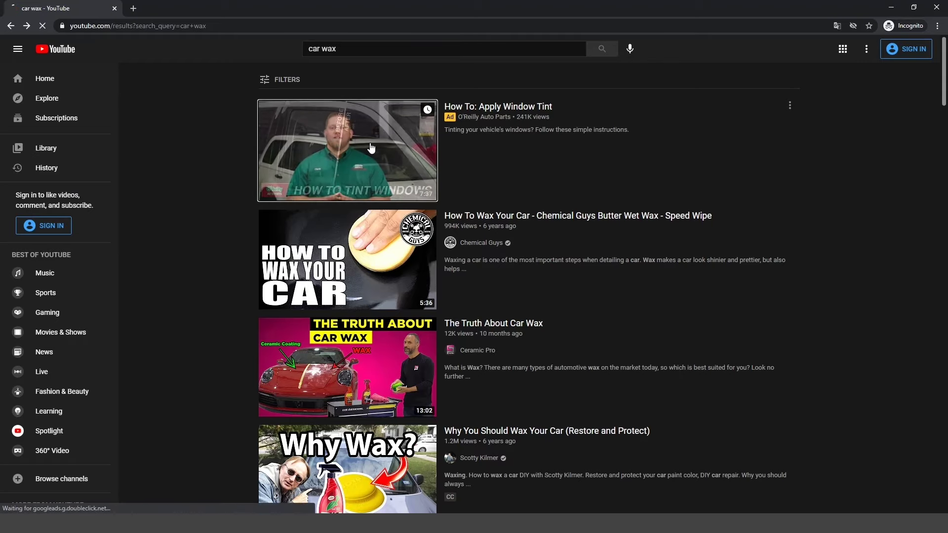
- On YouTube, open the O'Reilly Auto Parts ad from the car wax results and visit the advertiser's main website linked in its description
click(371, 148)
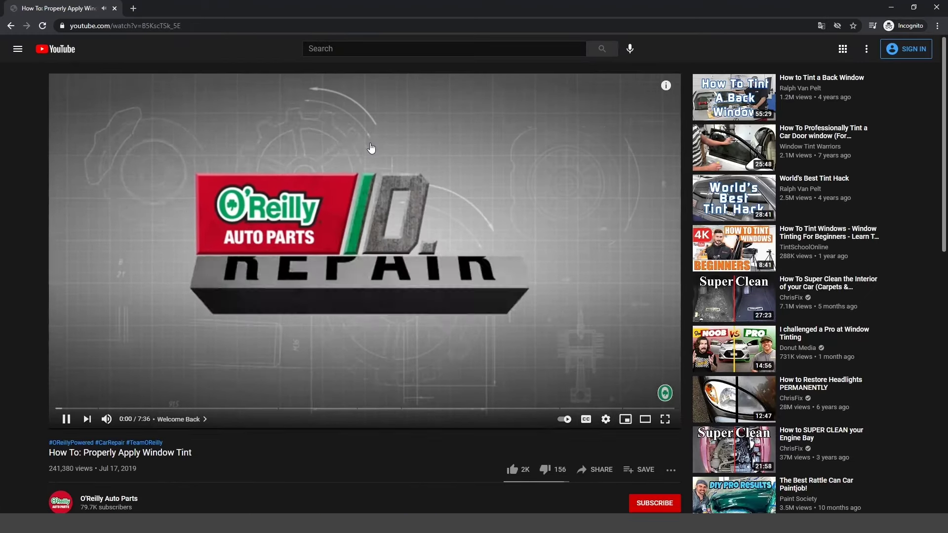
scroll(372, 148, down, 3)
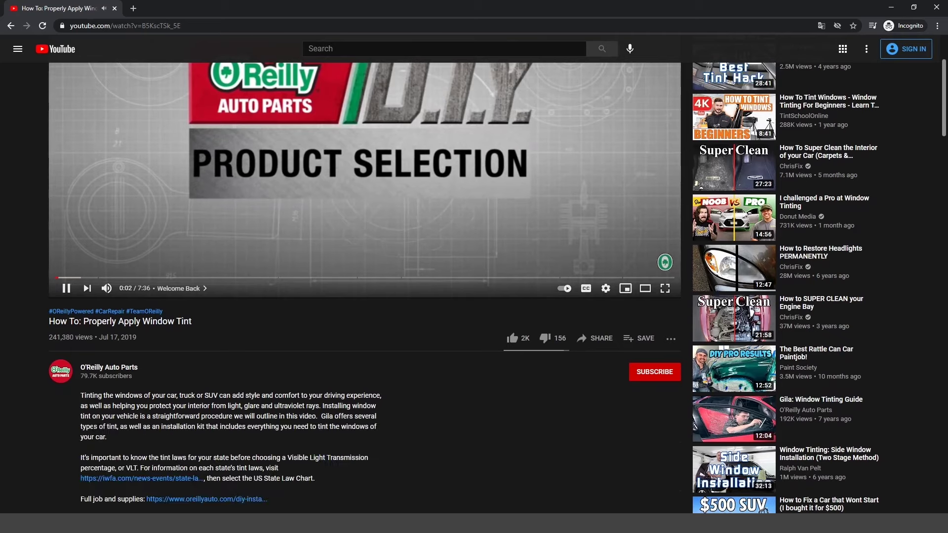
scroll(464, 288, down, 1)
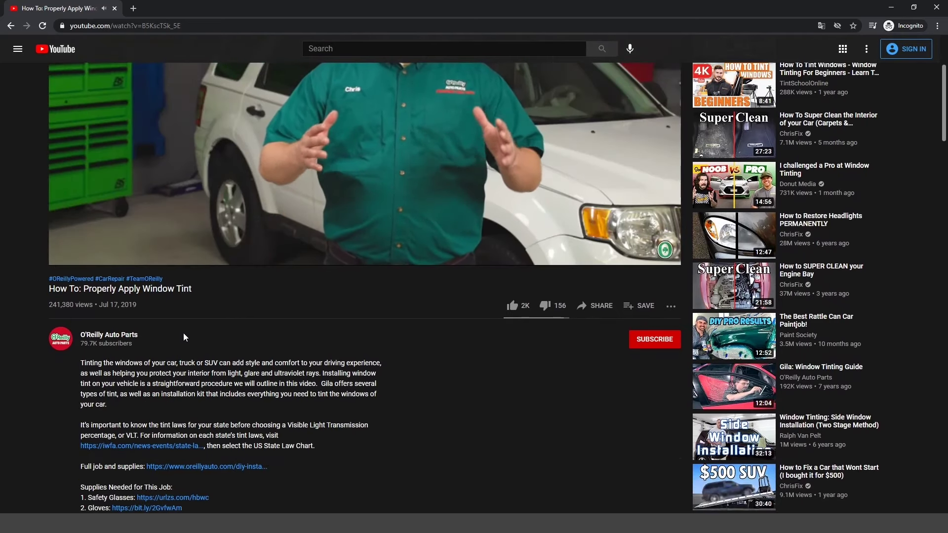
scroll(186, 335, down, 9)
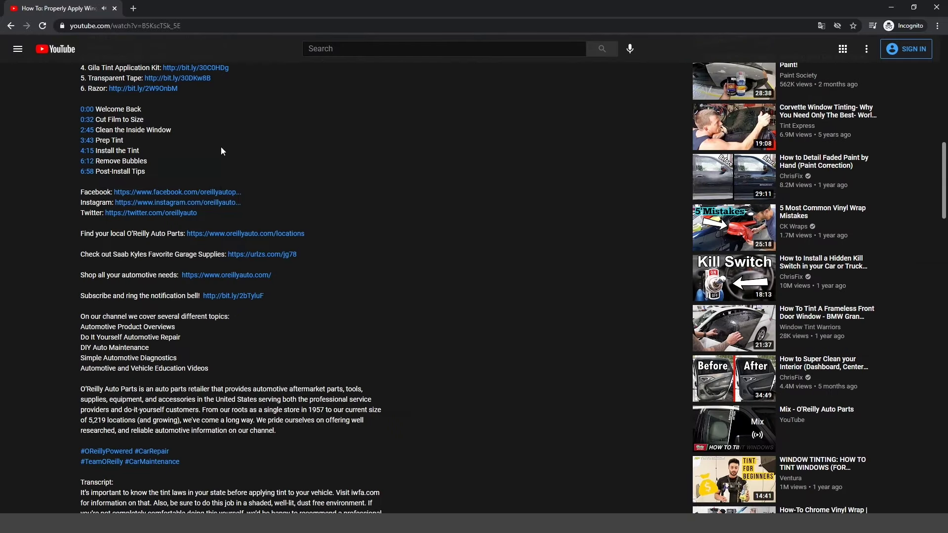
click(236, 276)
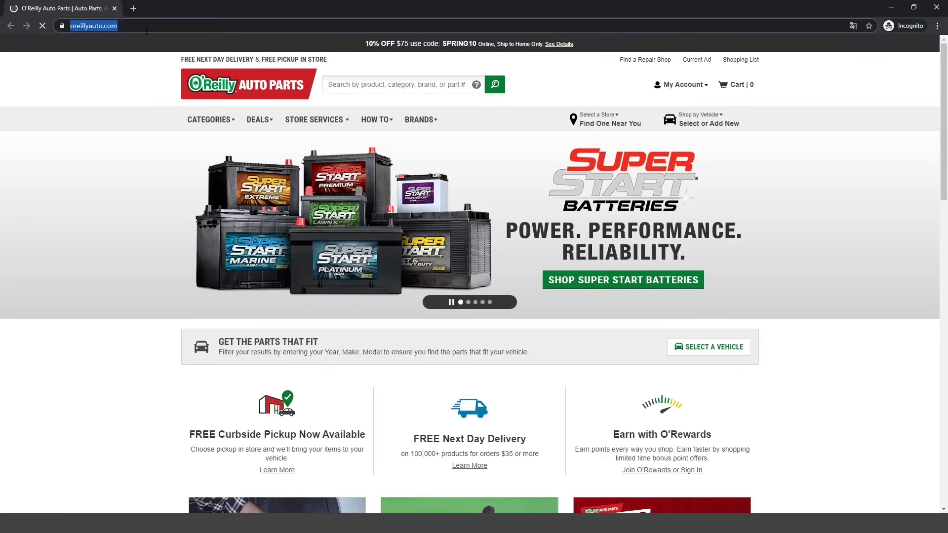
key(alt+Tab)
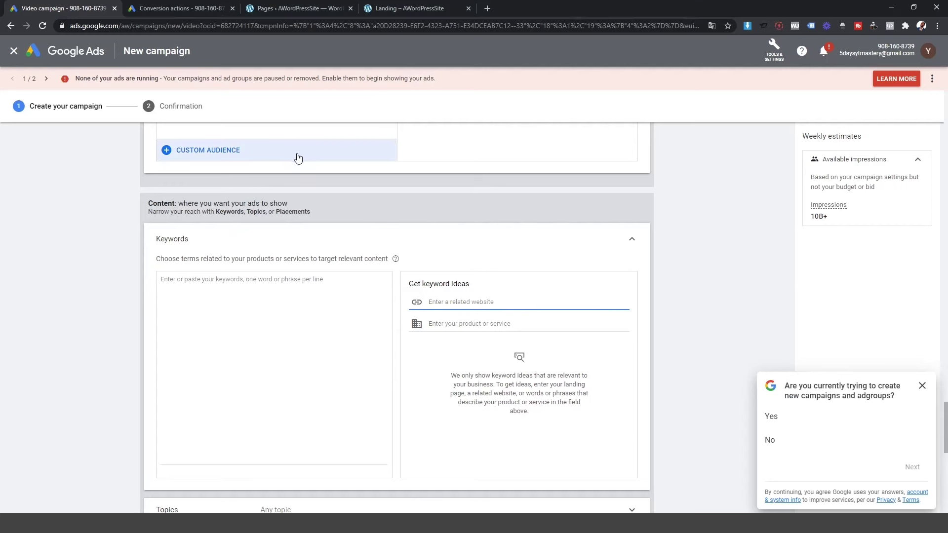
text(https://www.oreillyauto.com/)
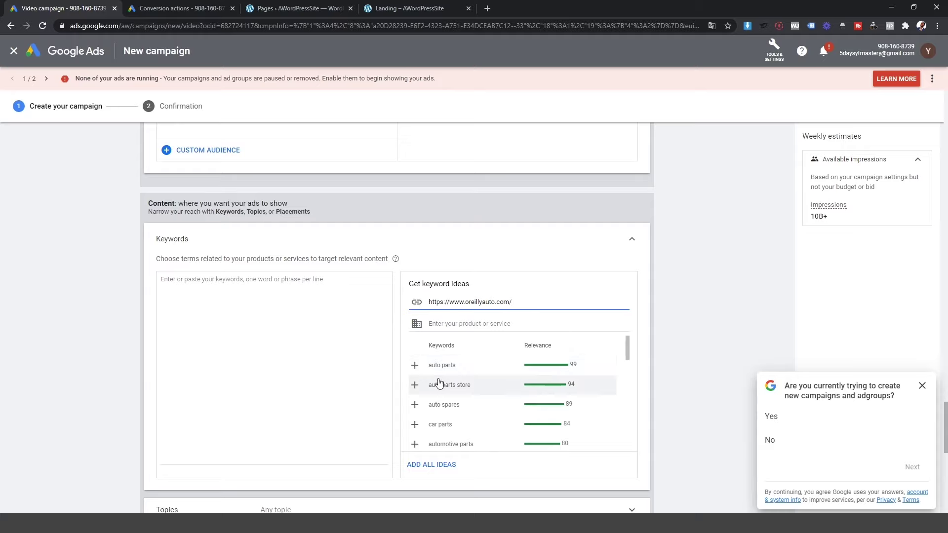
click(415, 365)
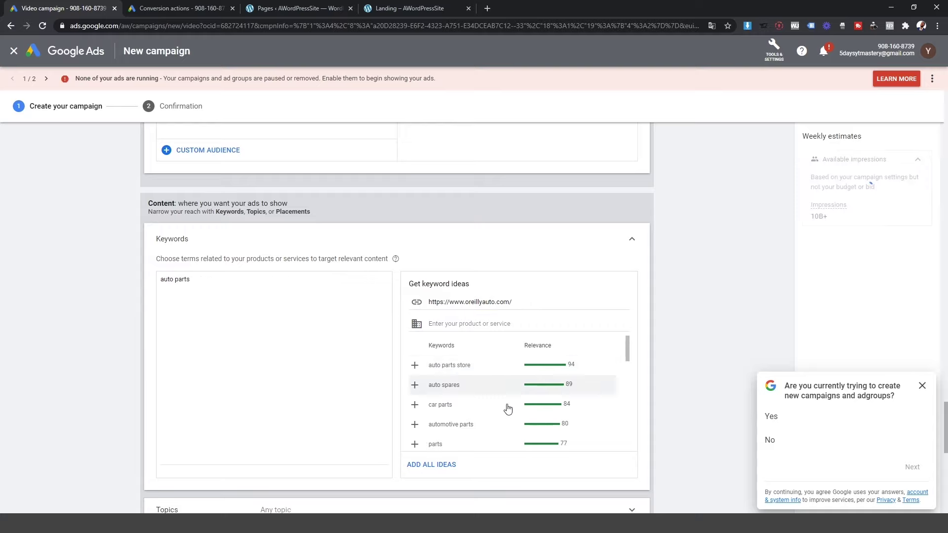
click(415, 384)
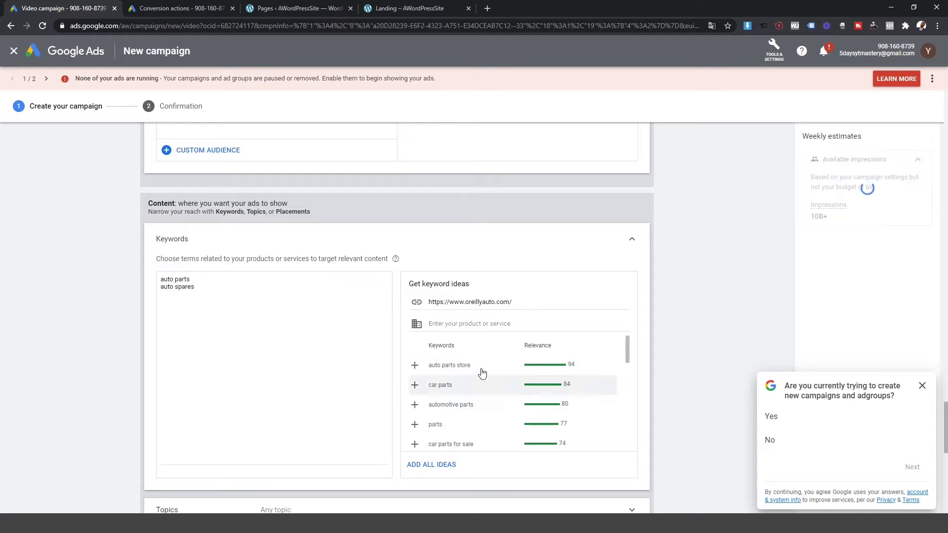
click(415, 365)
scroll(483, 375, down, 1)
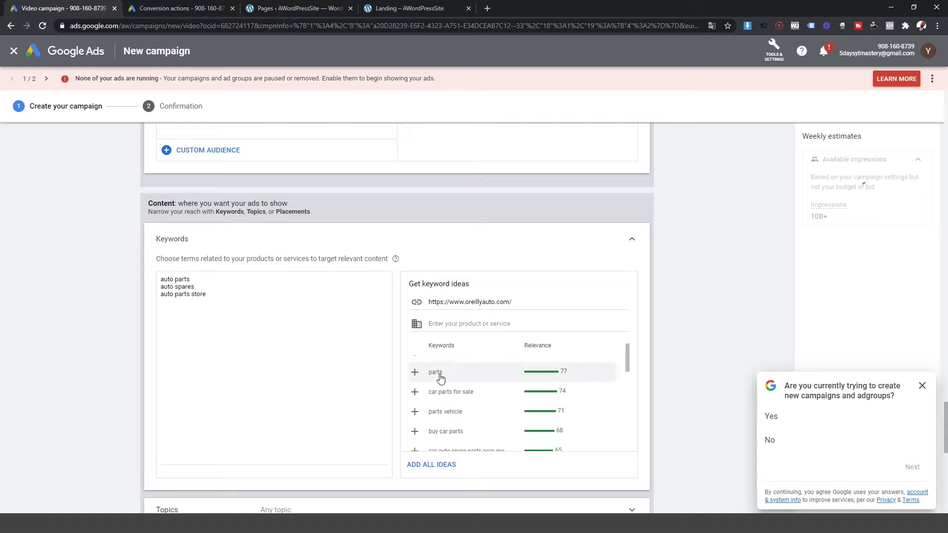
scroll(442, 380, down, 5)
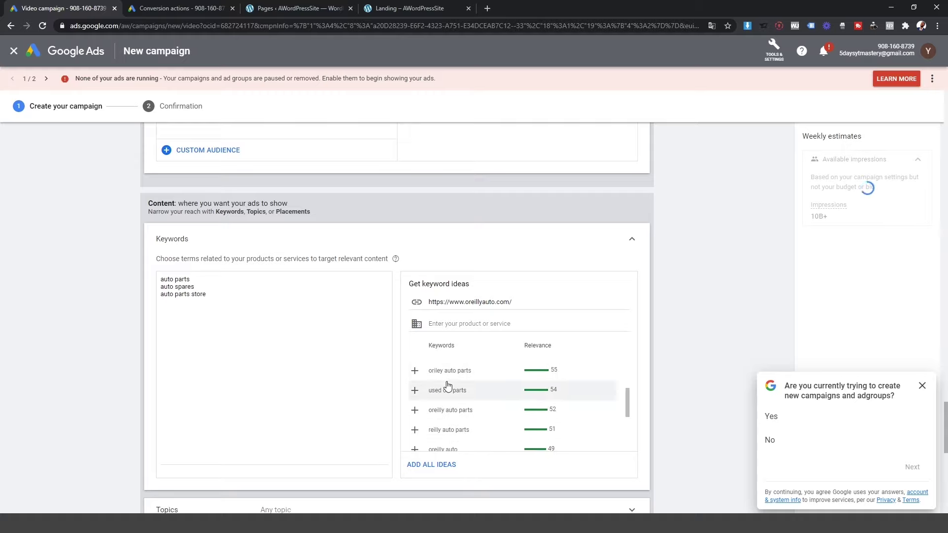
- Clear the related website from the ad group's keyword ideas
scroll(448, 385, up, 10)
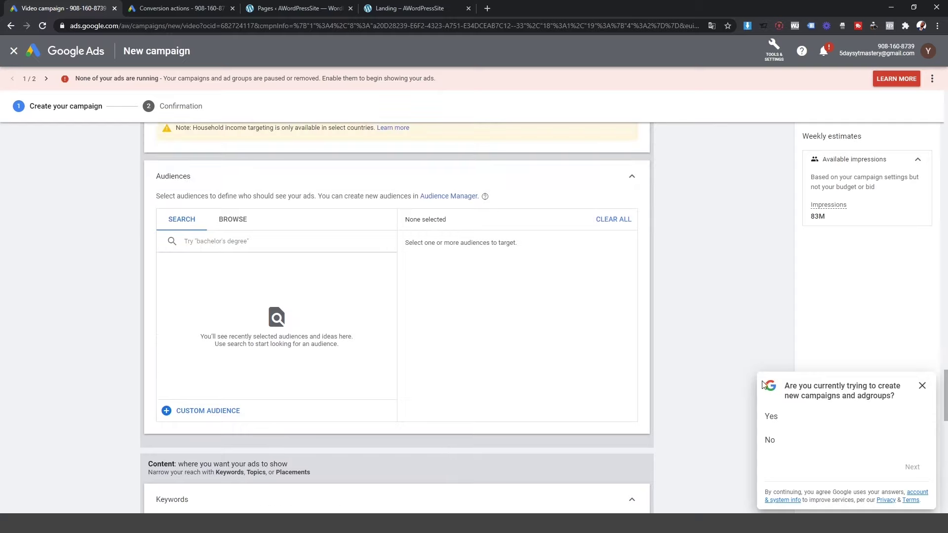
scroll(718, 348, down, 7)
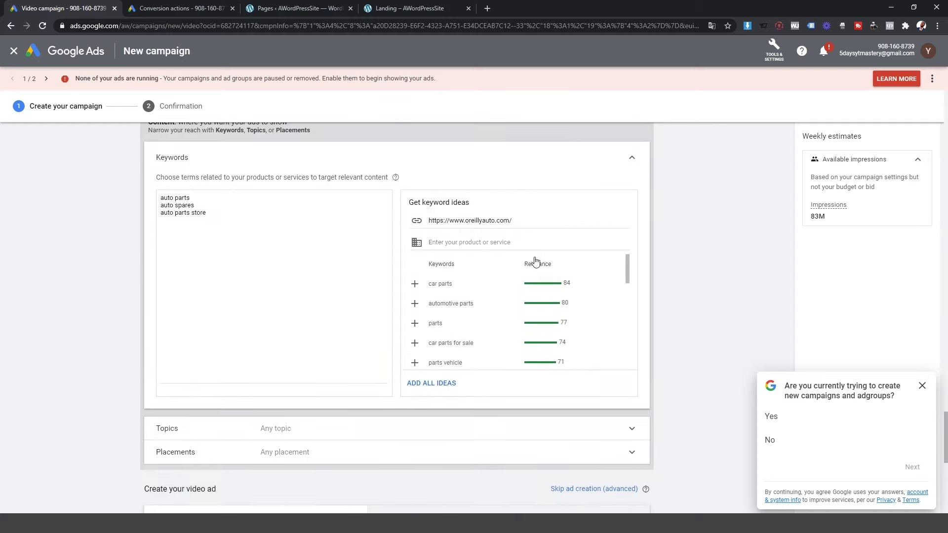
drag(529, 220, 393, 225)
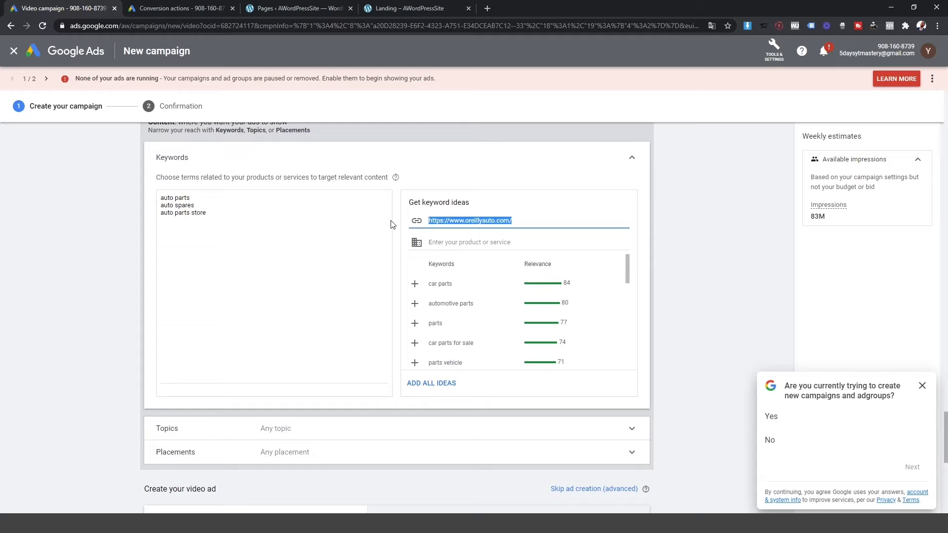
key(BackSpace)
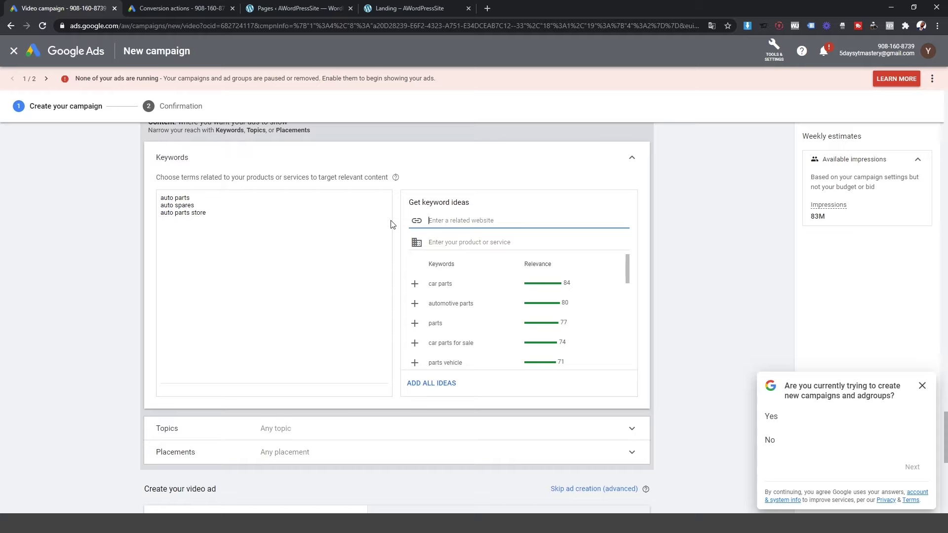
- Expand the topic and placement targeting sections, look through the topics and open the YouTube channels placement category
click(404, 437)
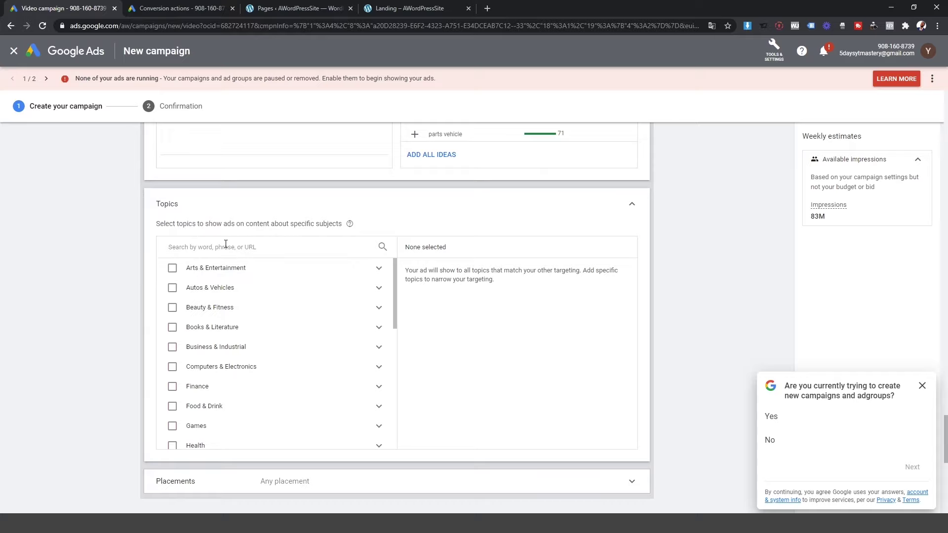
click(270, 483)
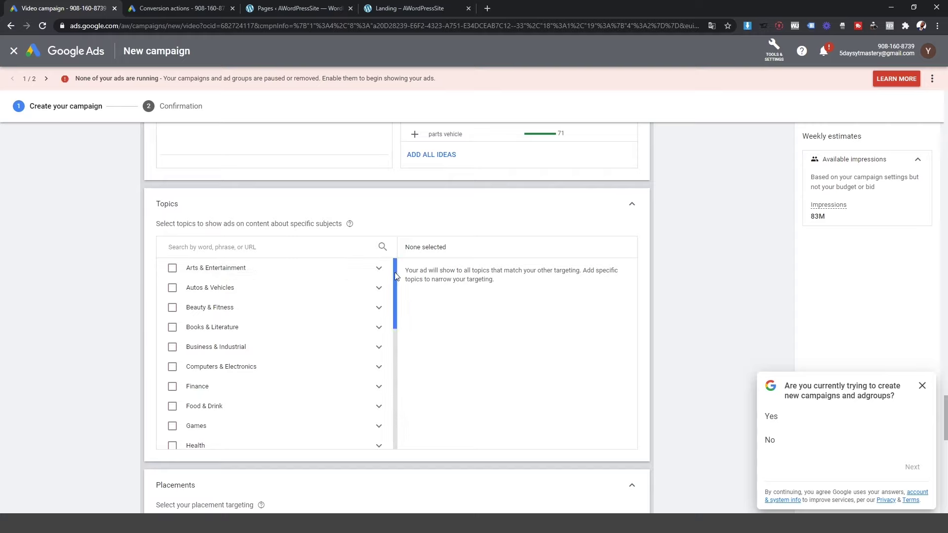
drag(397, 279, 404, 415)
drag(395, 325, 391, 270)
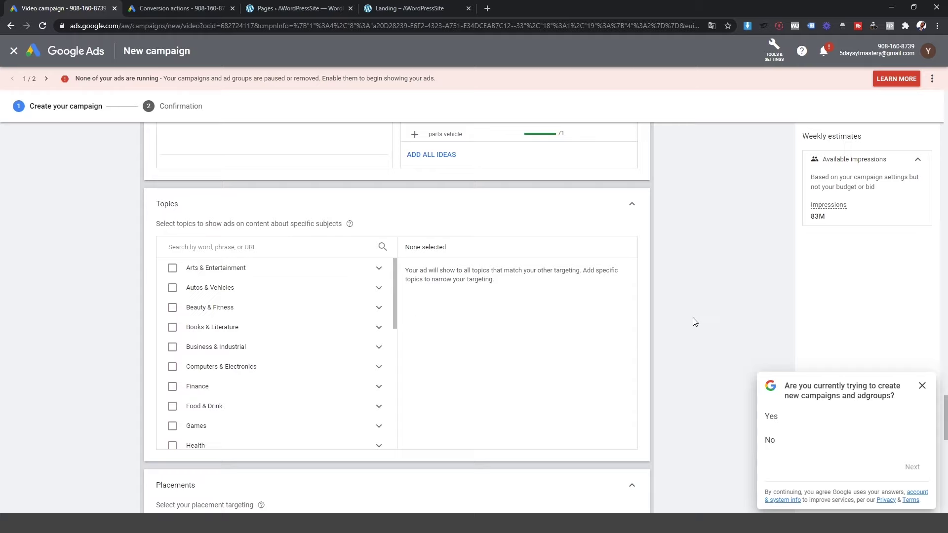
scroll(654, 331, down, 3)
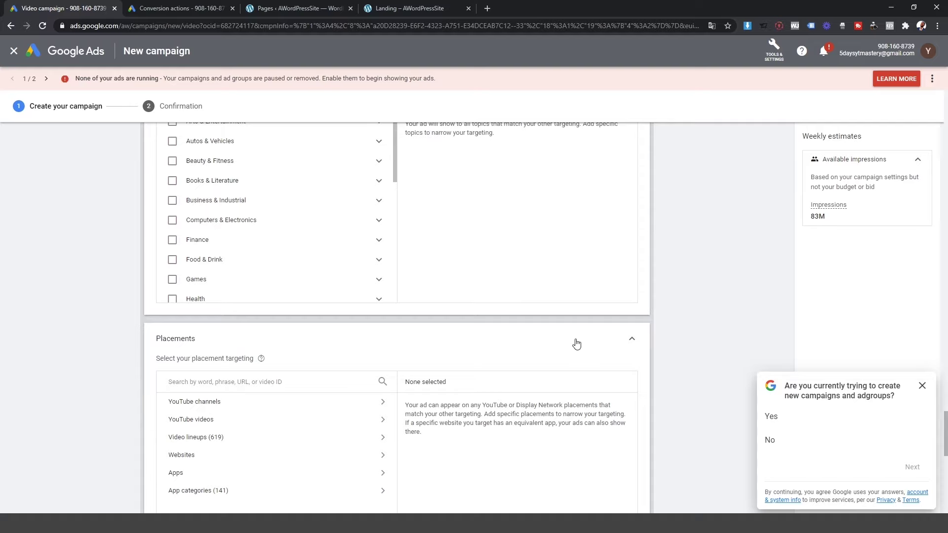
scroll(659, 449, down, 2)
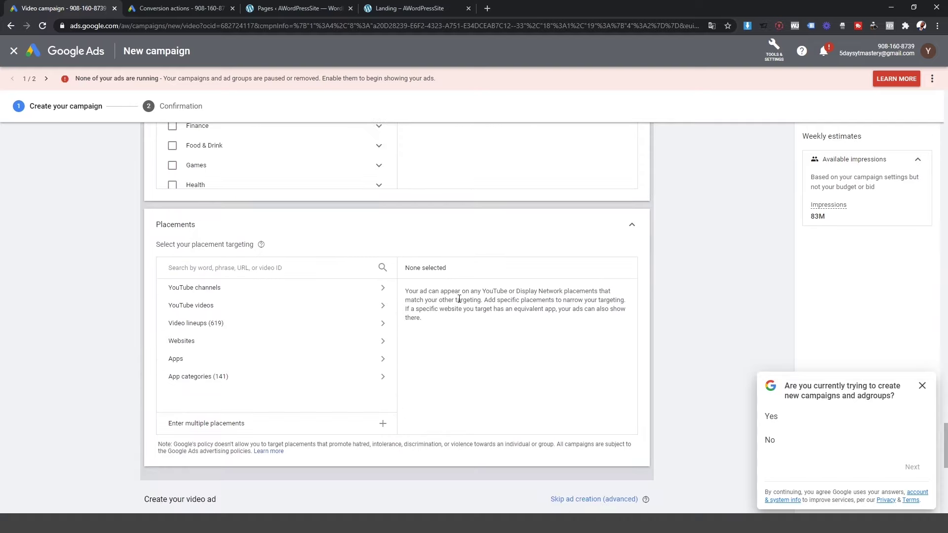
click(263, 293)
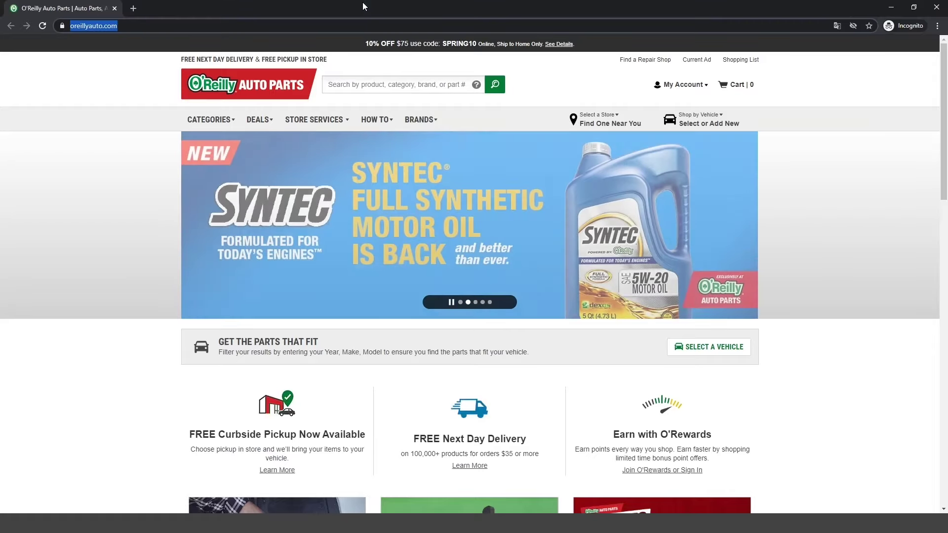
- In the other browser window, open O'Reilly Auto Parts' YouTube channel from the website's footer and copy the channel's address
scroll(502, 155, down, 2)
scroll(499, 157, down, 15)
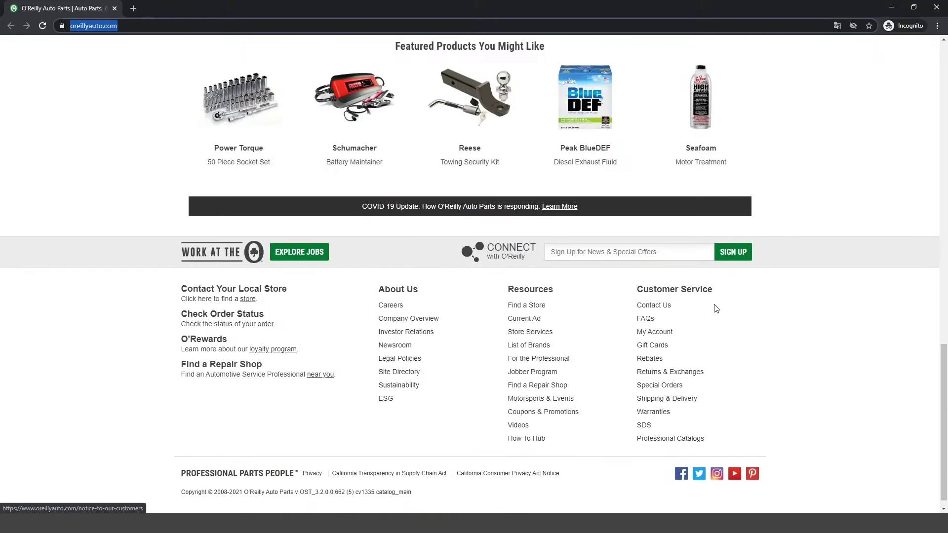
click(735, 477)
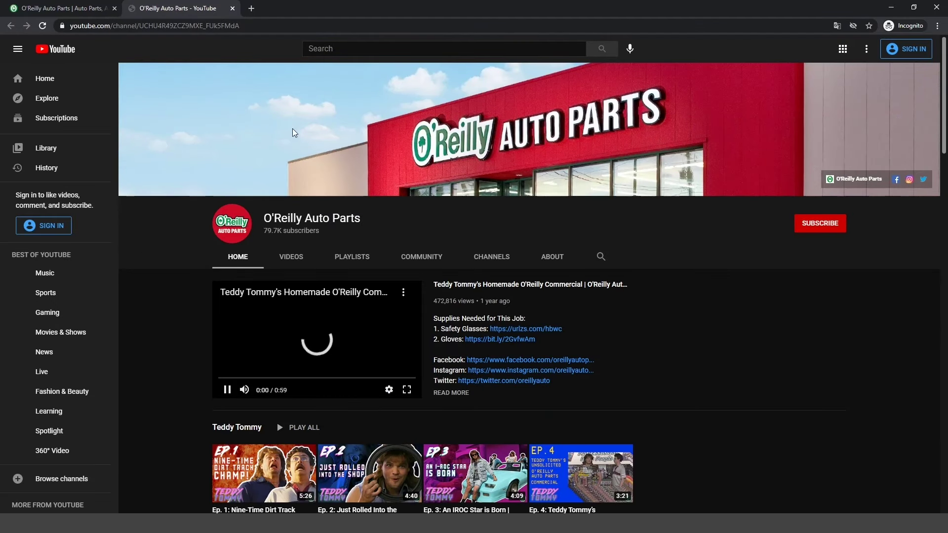
click(234, 393)
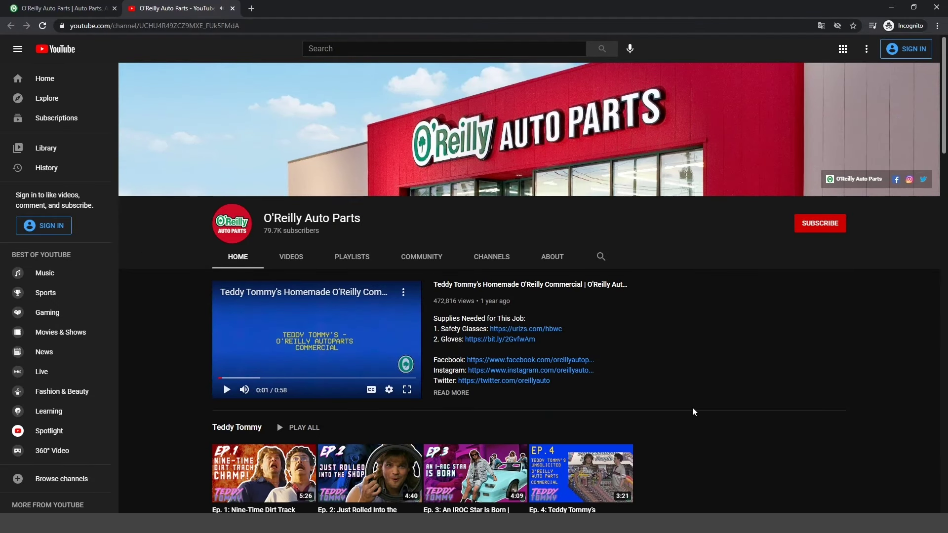
scroll(237, 77, down, 3)
scroll(237, 76, up, 4)
click(74, 26)
key(ctrl+c)
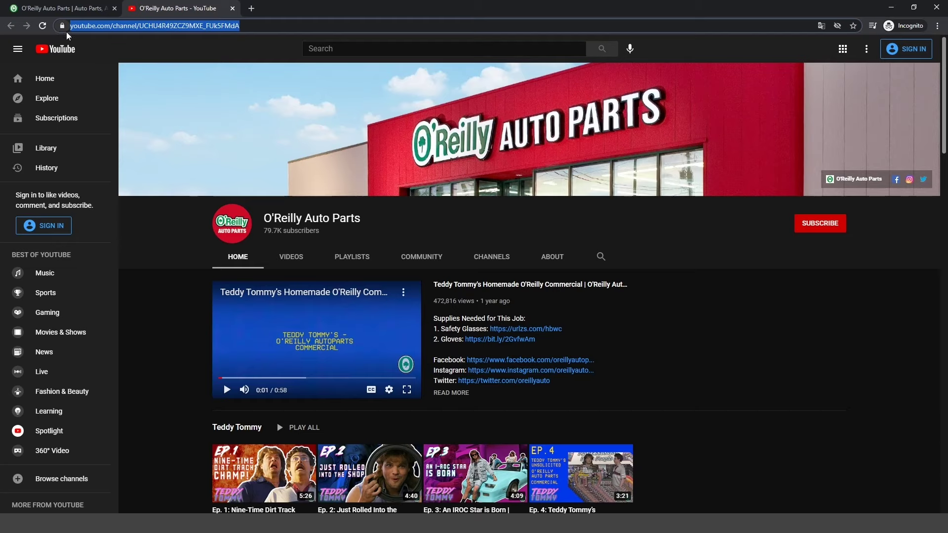
scroll(346, 246, down, 5)
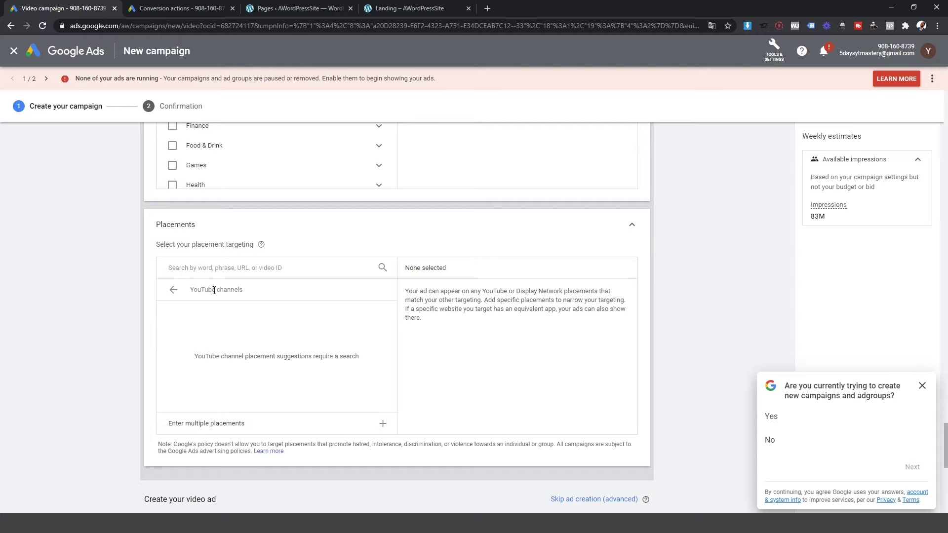
- In Google Ads, search the channel placements for the copied address and select the O'Reilly Auto Parts channel
click(220, 268)
key(ctrl+v)
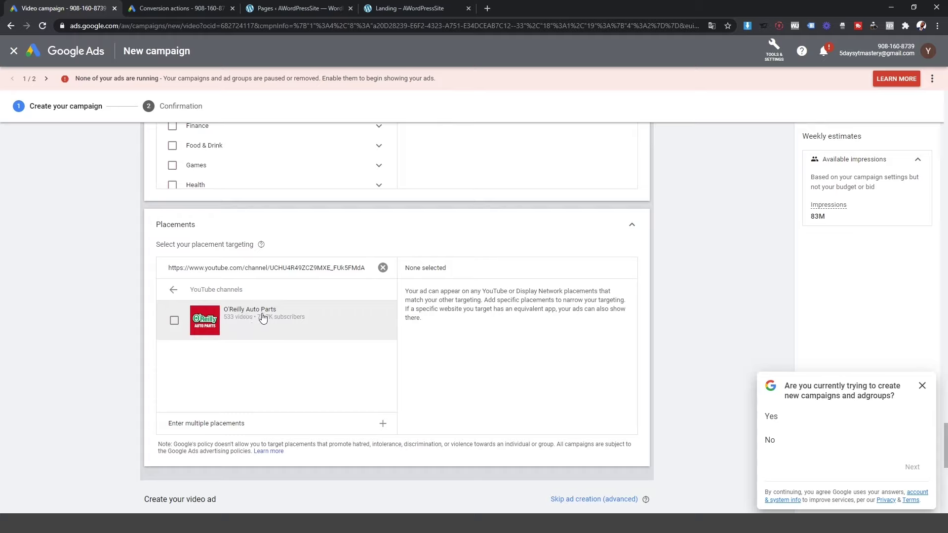
click(175, 322)
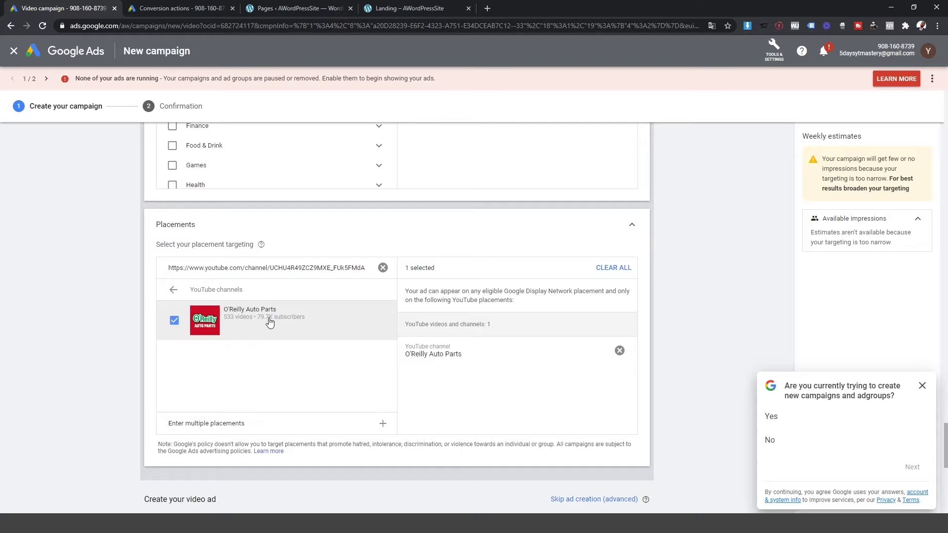
- View the YouTube videos placement category, and open the "How To: Replace a Boat Battery" video from the O'Reilly channel on YouTube
click(174, 289)
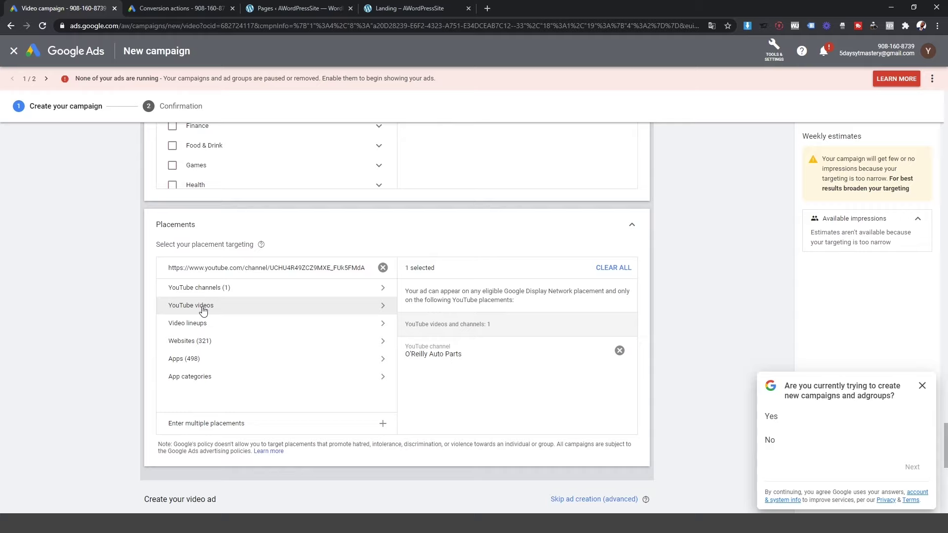
scroll(237, 326, down, 1)
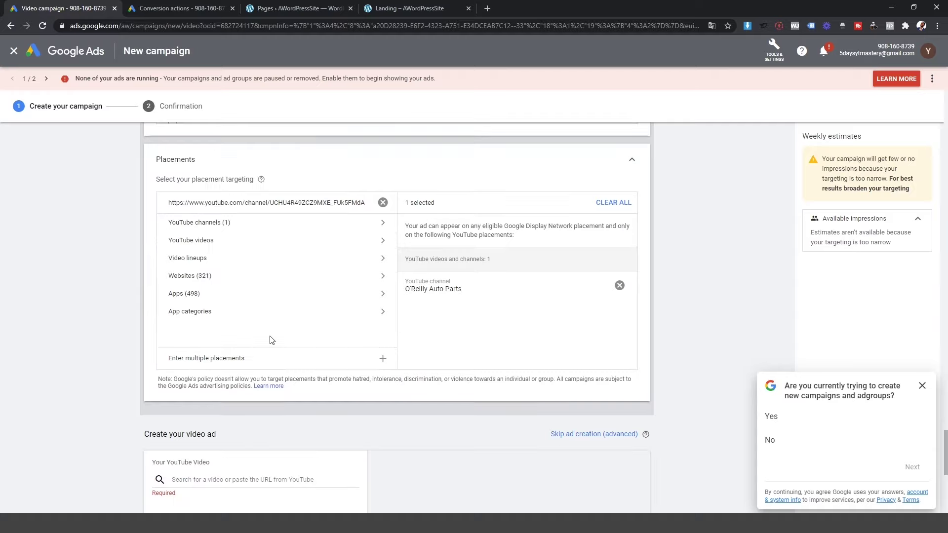
click(217, 245)
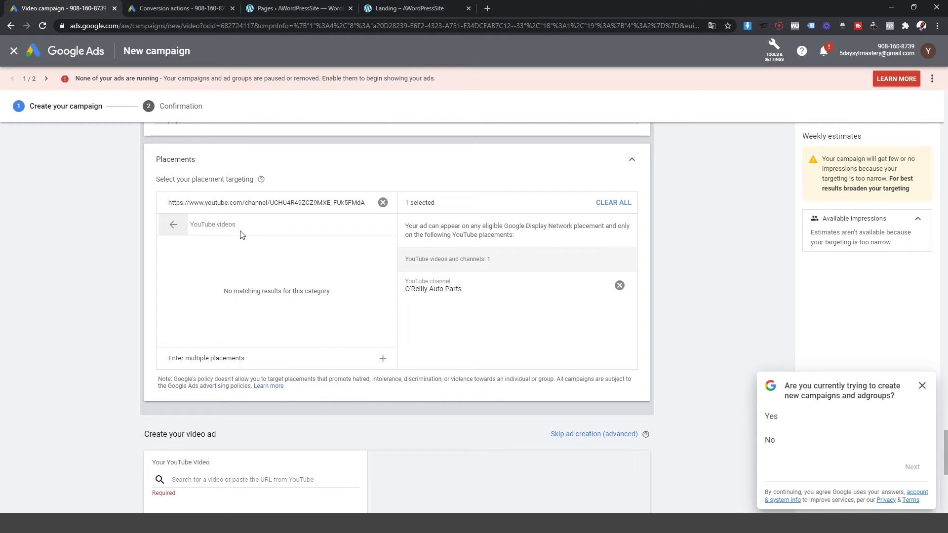
key(alt+Tab)
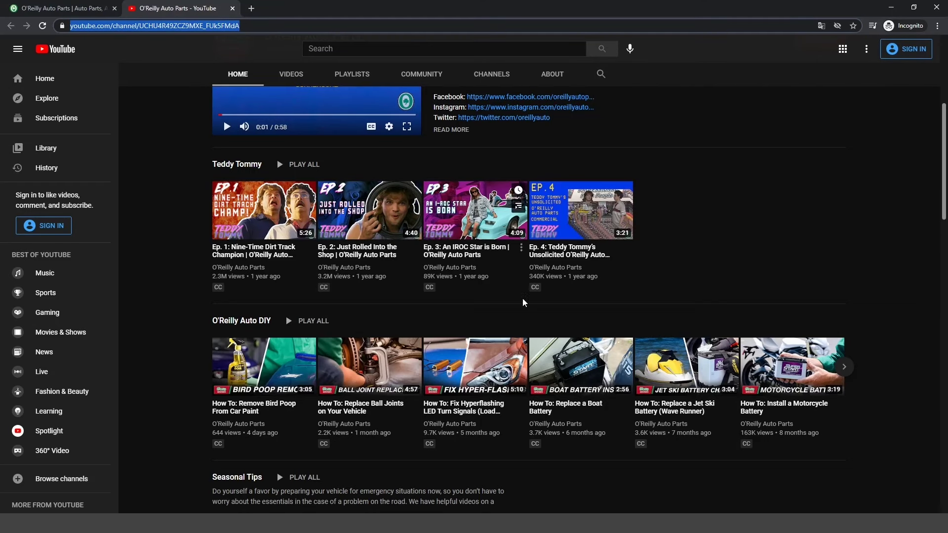
mouse_move(567, 377)
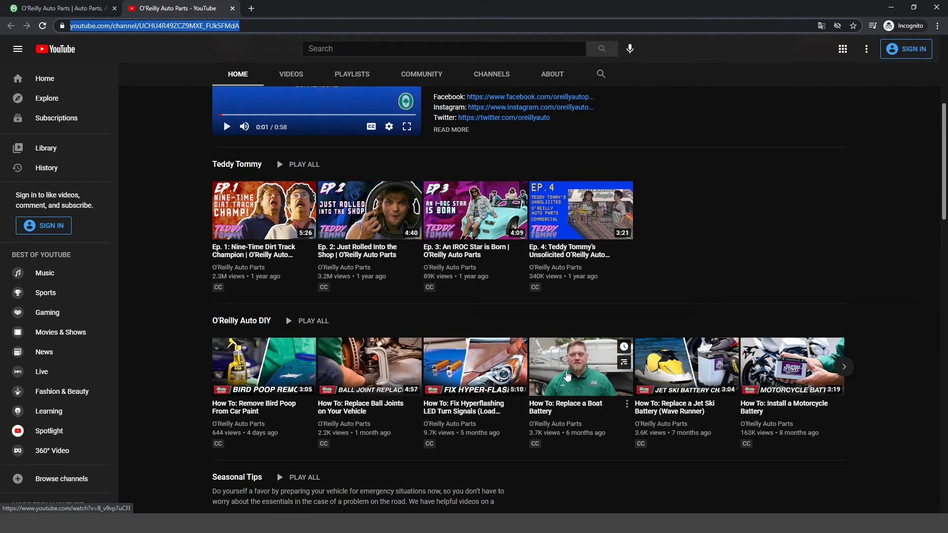
click(567, 376)
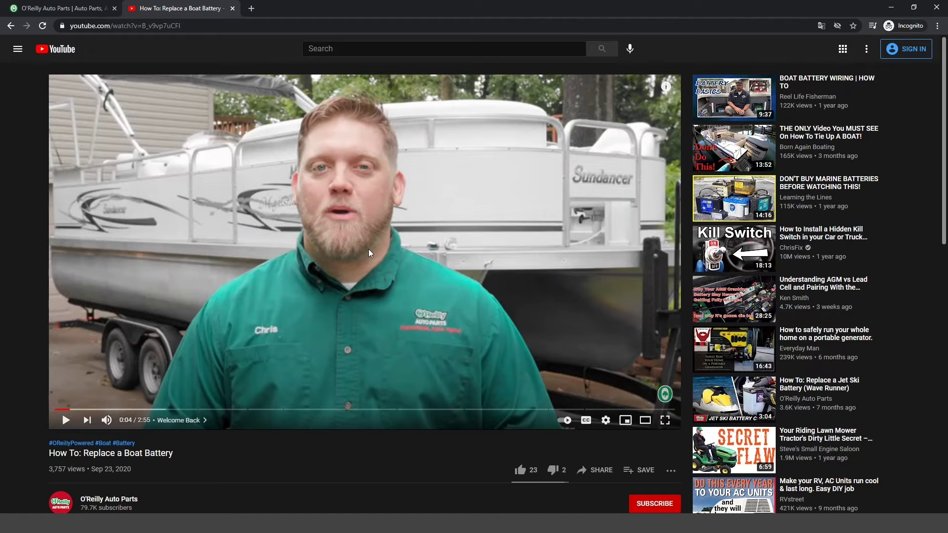
- Examine the boat battery video's title and details, and copy the video's address
scroll(368, 249, down, 3)
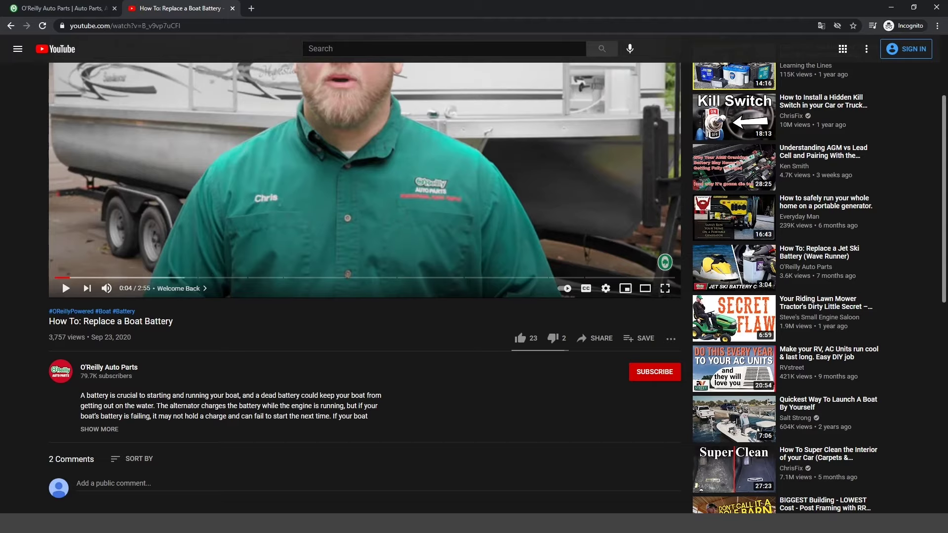
drag(173, 322, 81, 322)
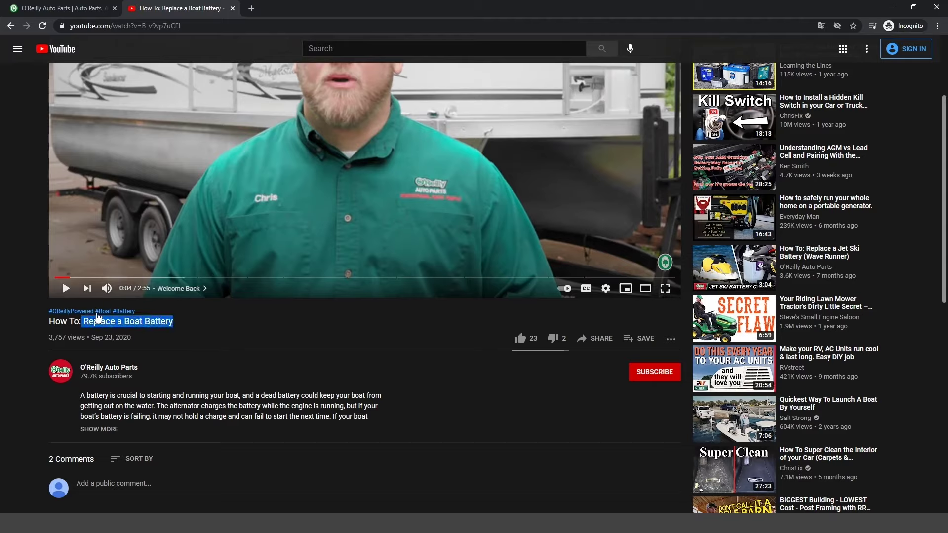
click(56, 322)
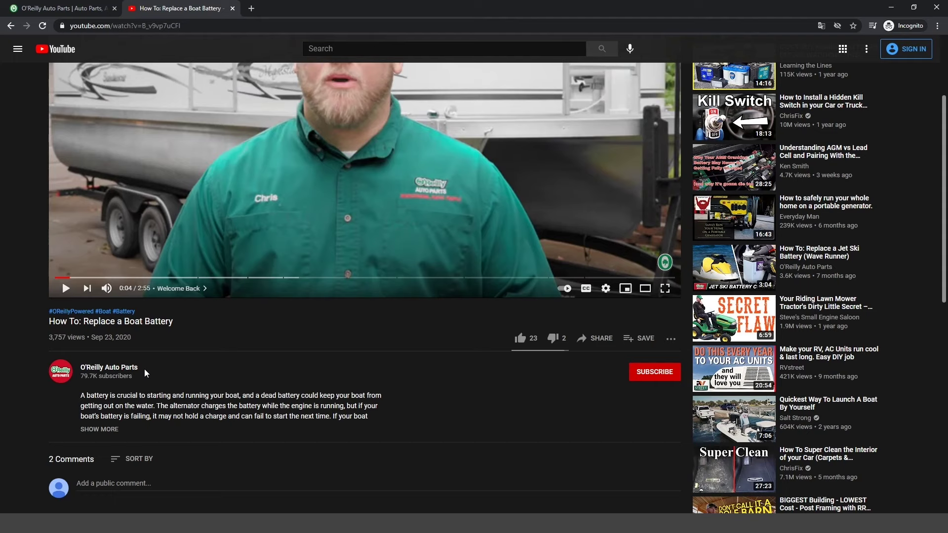
scroll(144, 369, up, 3)
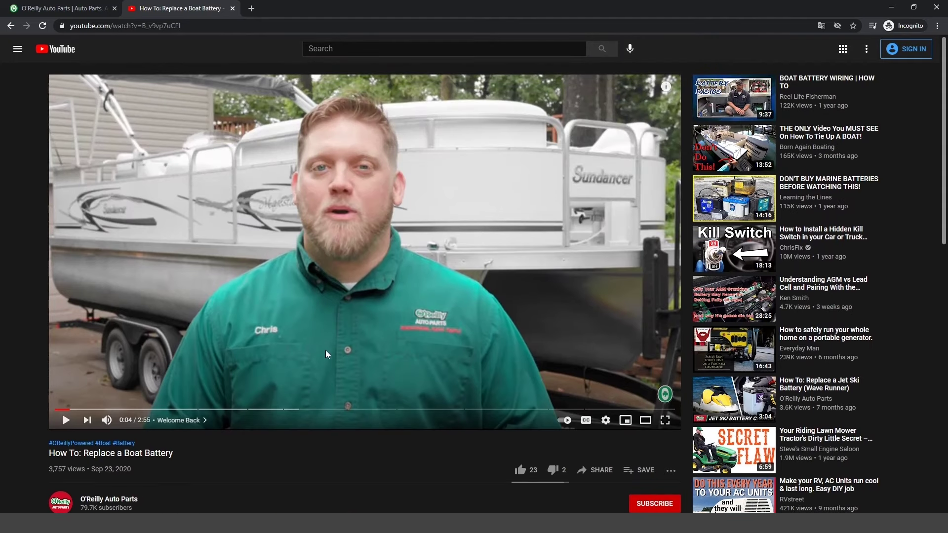
click(189, 29)
key(ctrl+c)
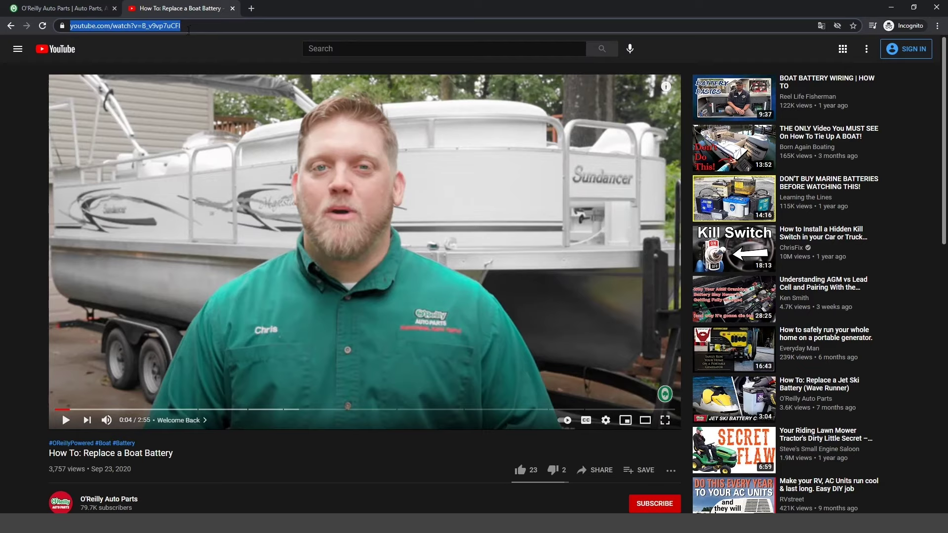
- Back in Google Ads, search the YouTube video placements for the copied address and select "How To: Replace a Boat Battery" as the only placement
key(alt+Tab)
click(212, 244)
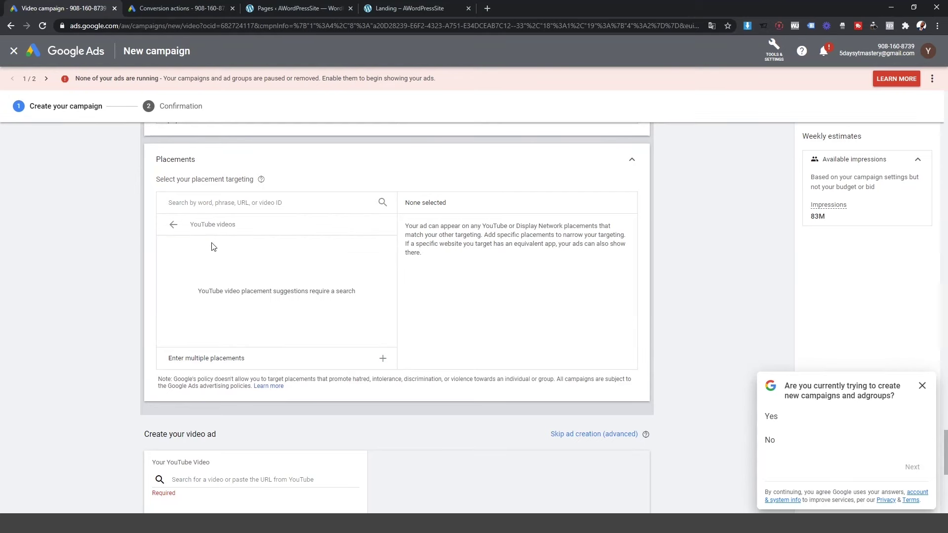
click(239, 205)
key(ctrl+v)
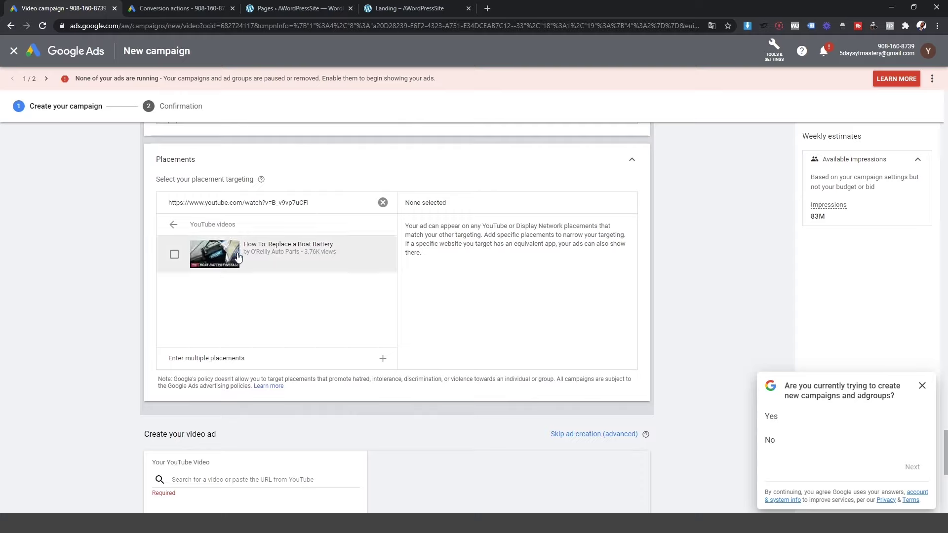
click(174, 255)
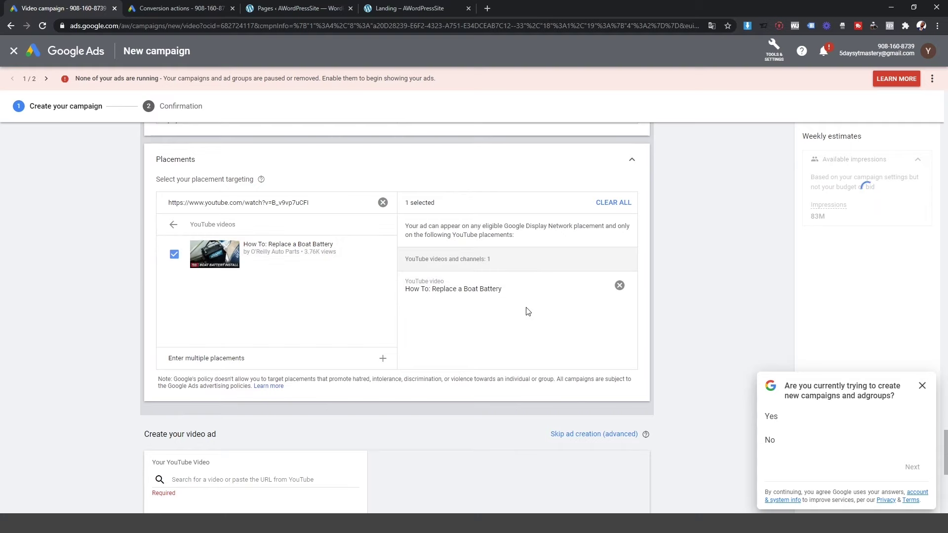
- Check the campaign's weekly estimates and review the boat battery video's page on YouTube
key(alt+Tab)
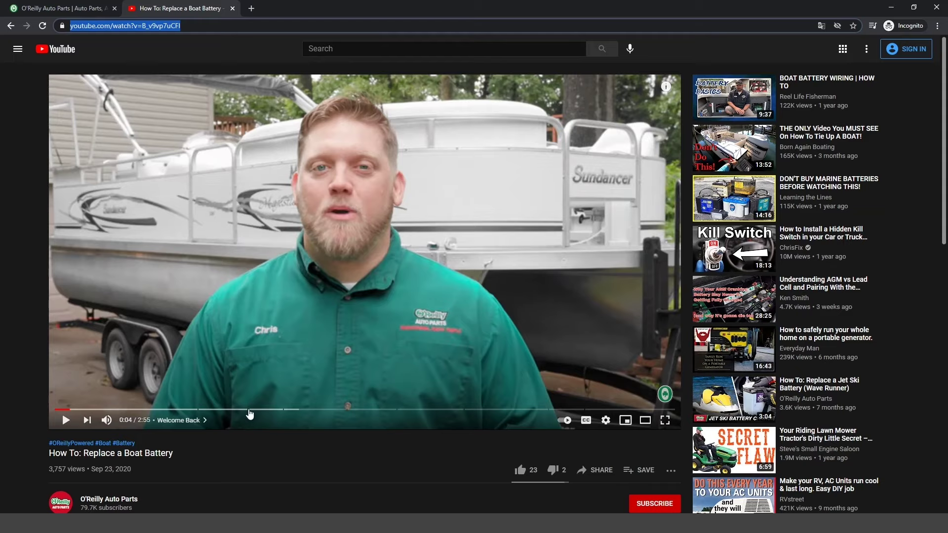
key(alt+Tab)
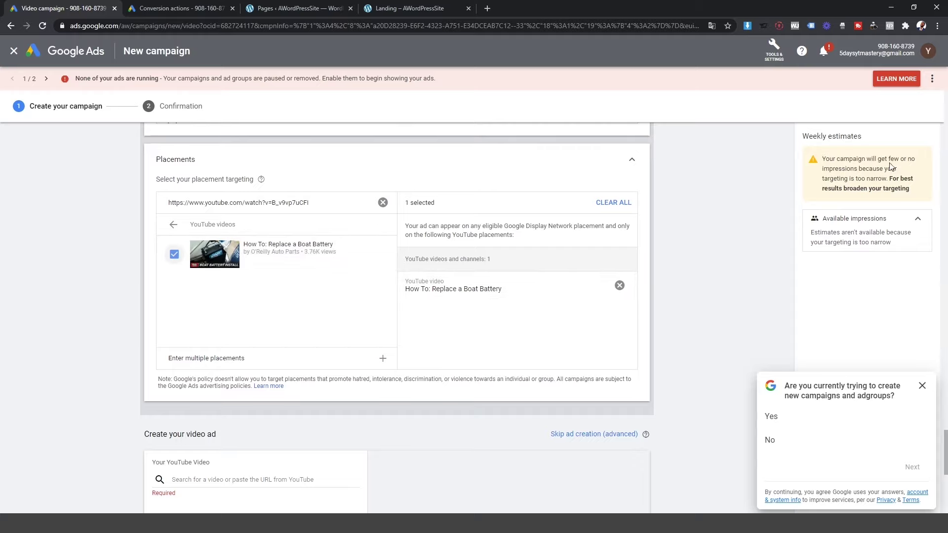
key(alt+Tab)
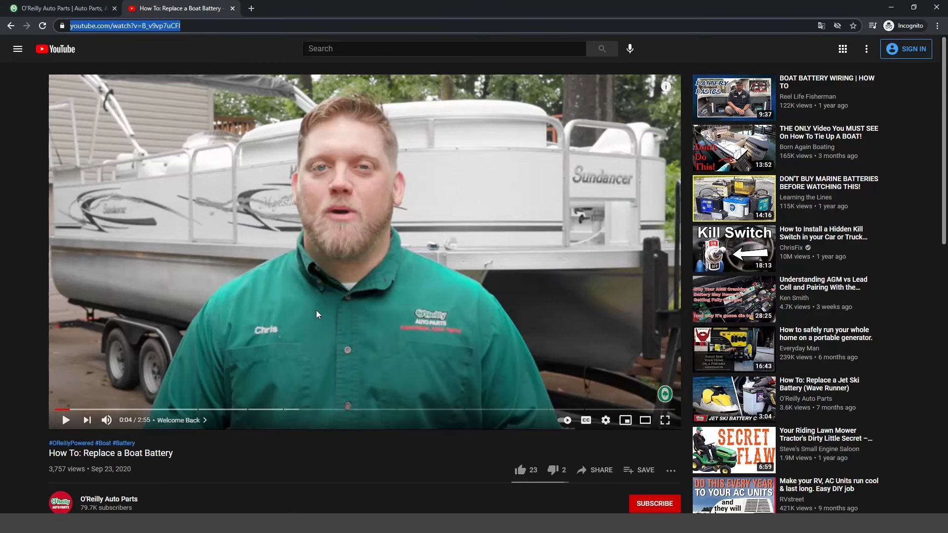
scroll(319, 313, down, 3)
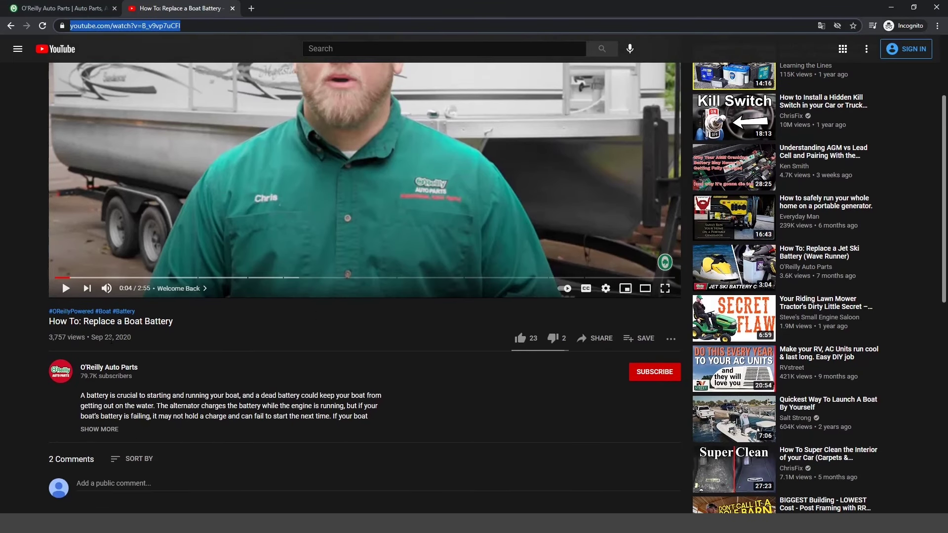
- Check the boat battery video's view count and open the recommended "BOAT BATTERY WIRING | HOW TO" video in a separate tab
drag(65, 338, 49, 337)
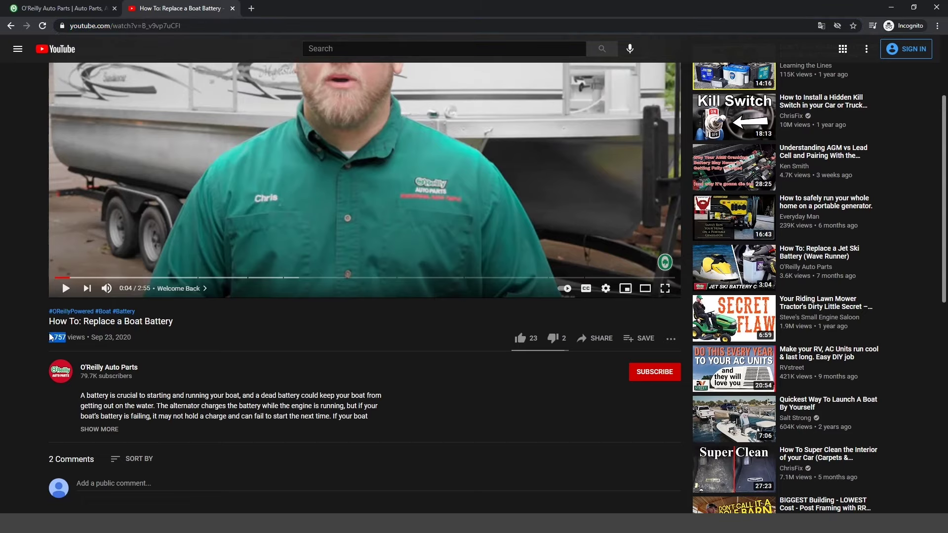
scroll(120, 314, up, 3)
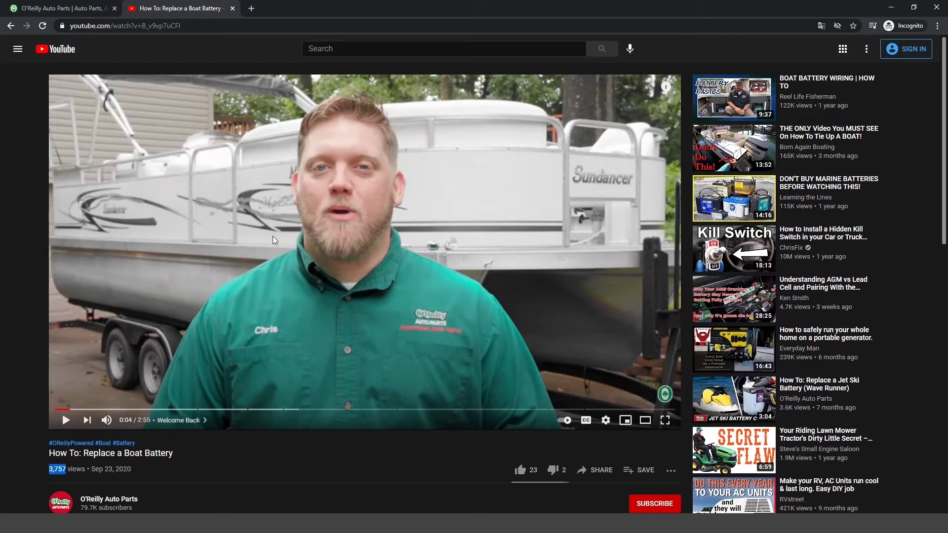
mouse_move(769, 91)
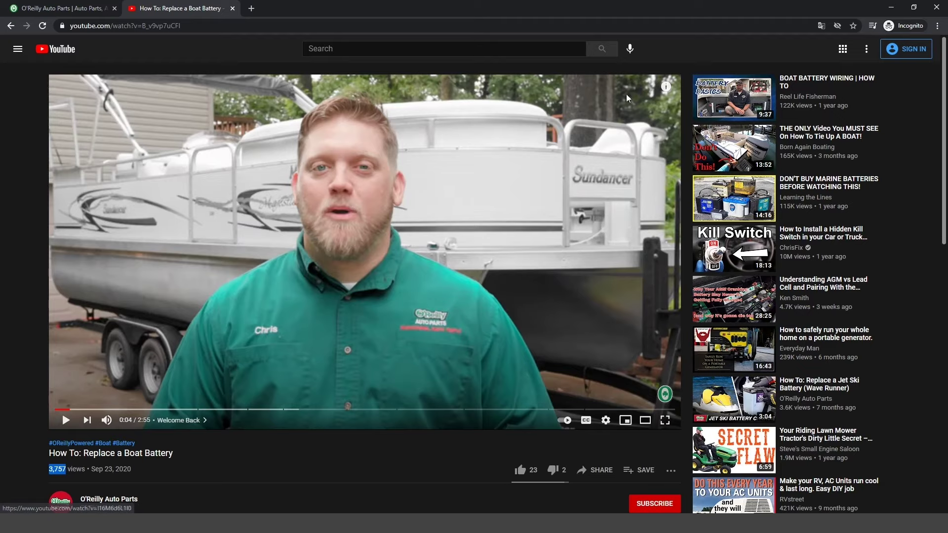
middle_click(717, 95)
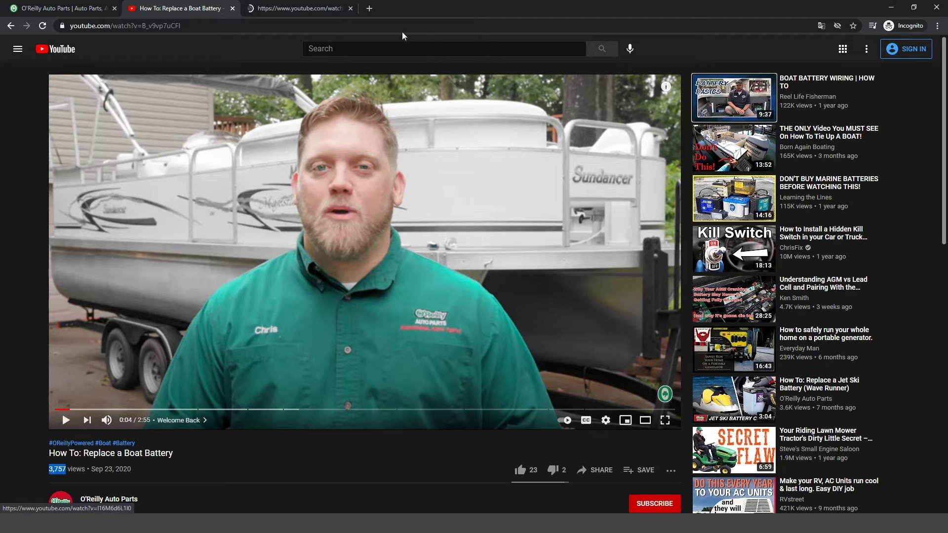
click(284, 4)
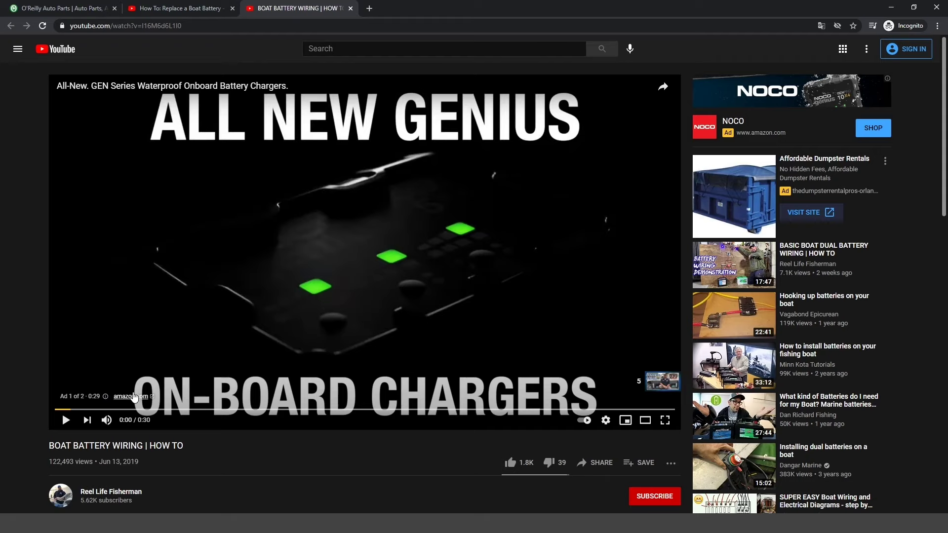
- Open the Amazon page advertised on the boat wiring video and look through the NOCO Genius charger's product images
click(133, 395)
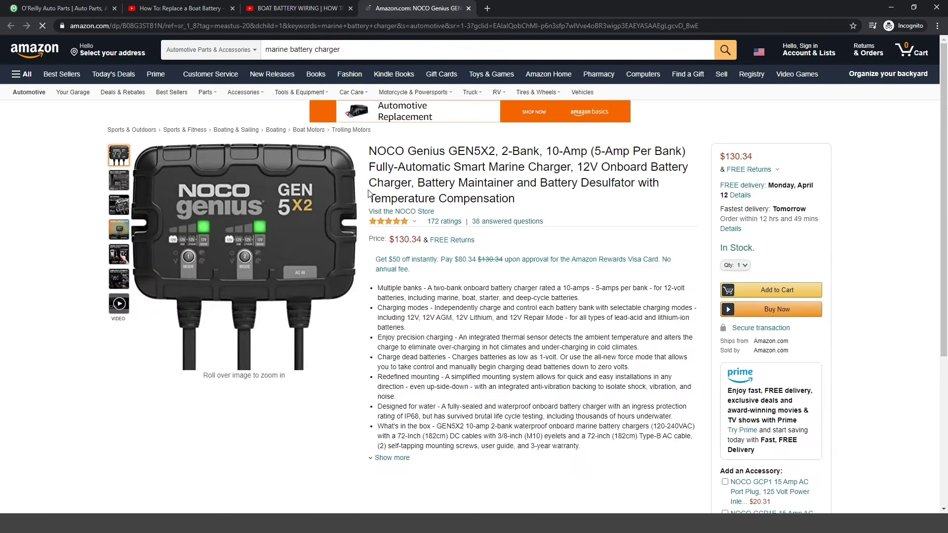
mouse_move(296, 217)
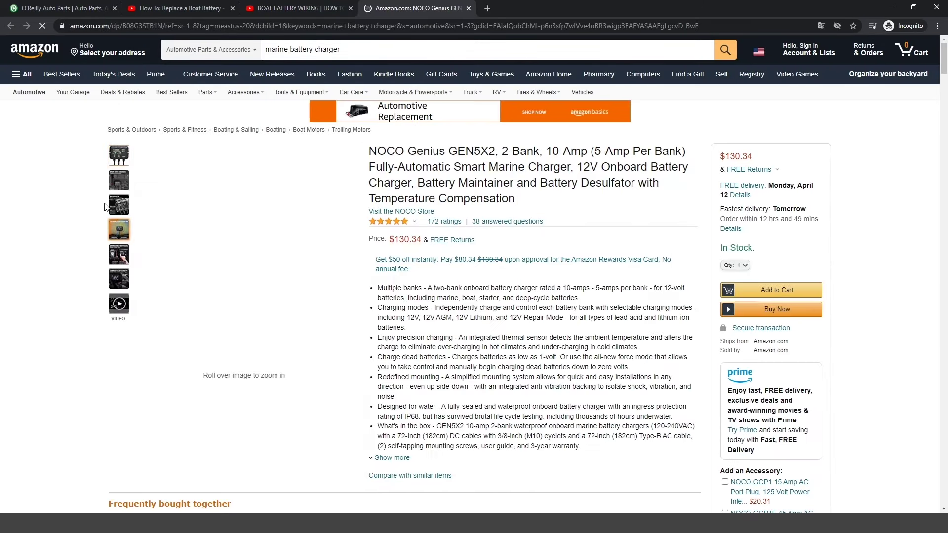
mouse_move(119, 254)
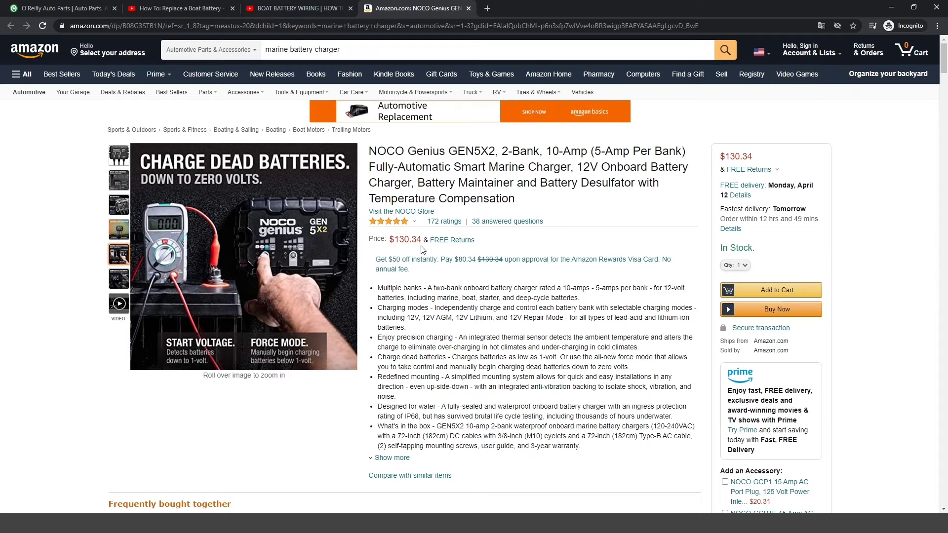
- Copy the "BOAT BATTERY WIRING | HOW TO" video's address and add that video to the YouTube video placements in Google Ads
click(317, 6)
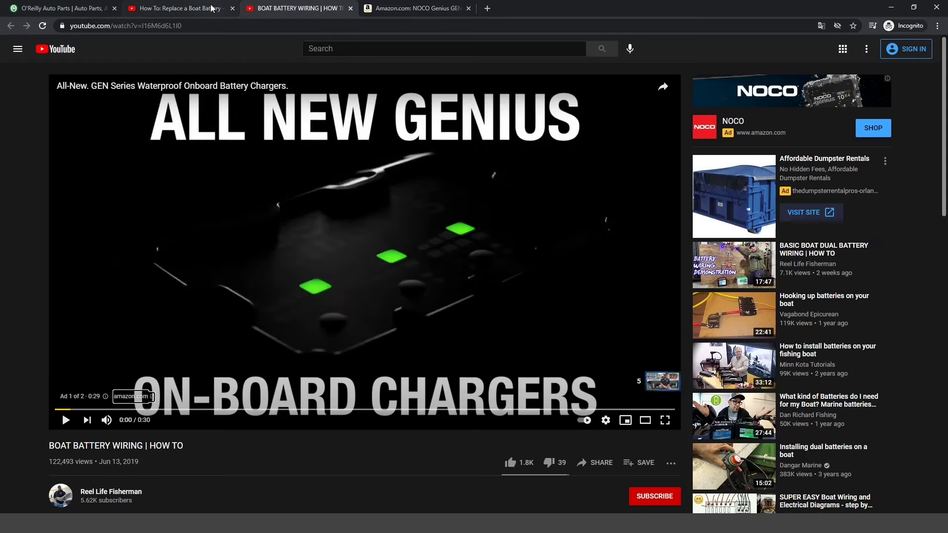
click(190, 25)
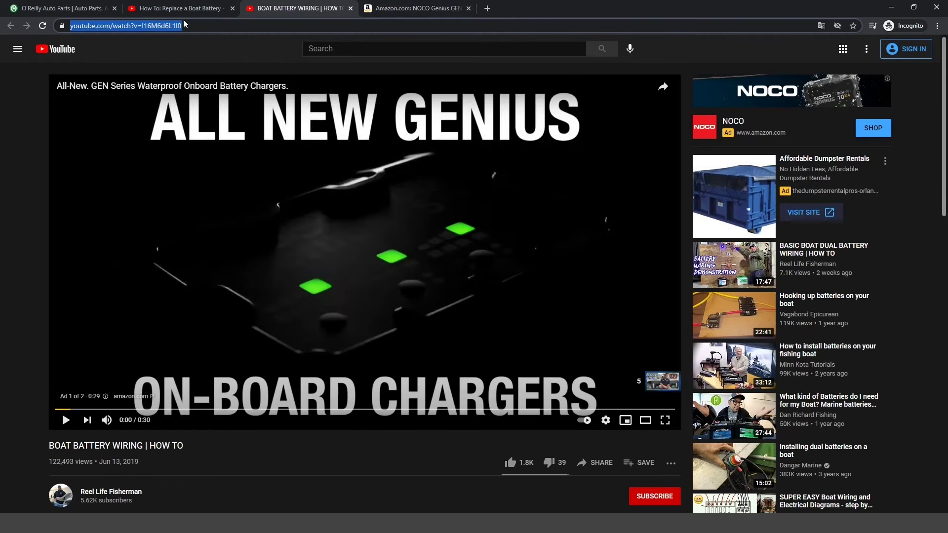
key(alt+Tab)
text(https://www.youtube.com/watch?v=l16M6d6L1I0)
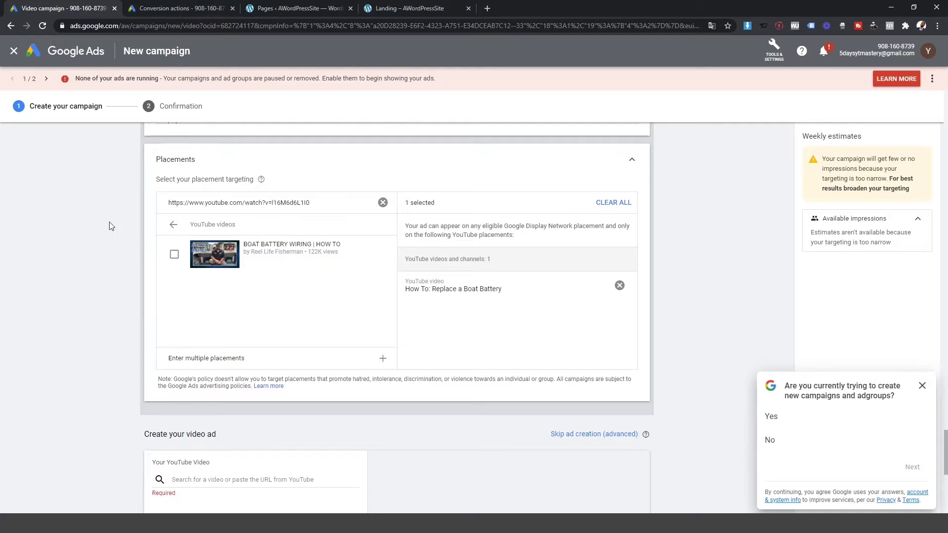
click(174, 254)
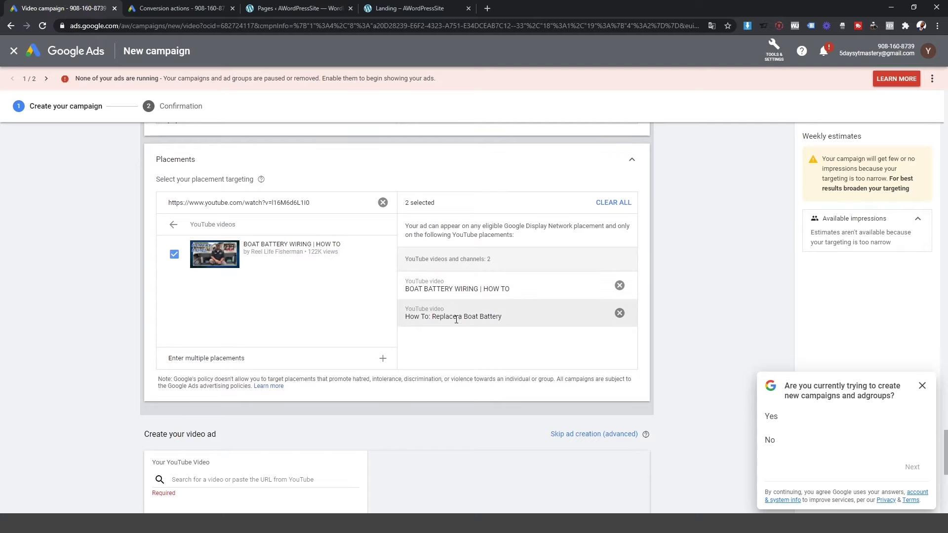
- Back on YouTube, open "How to install batteries on your fishing boat" from Minn Kota Tutorials, pause it and copy its address
key(alt+Tab)
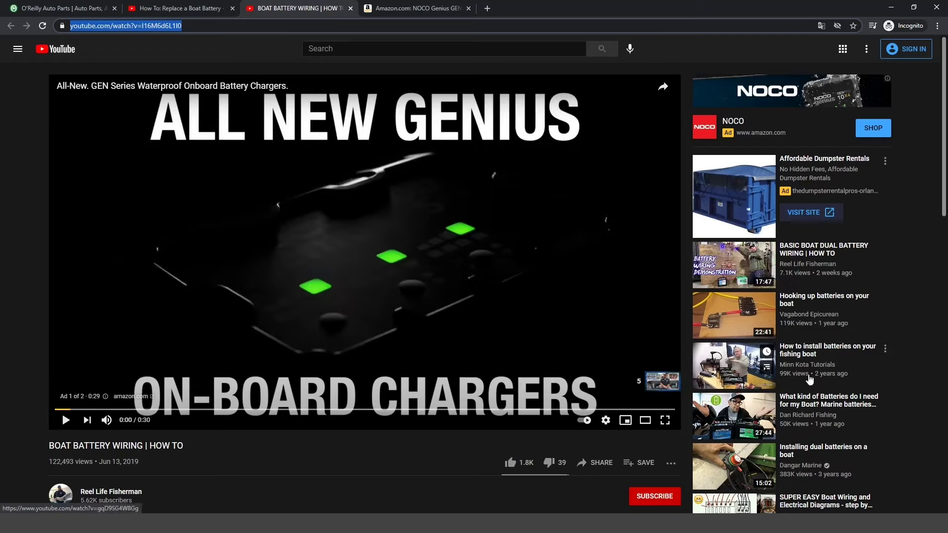
click(802, 378)
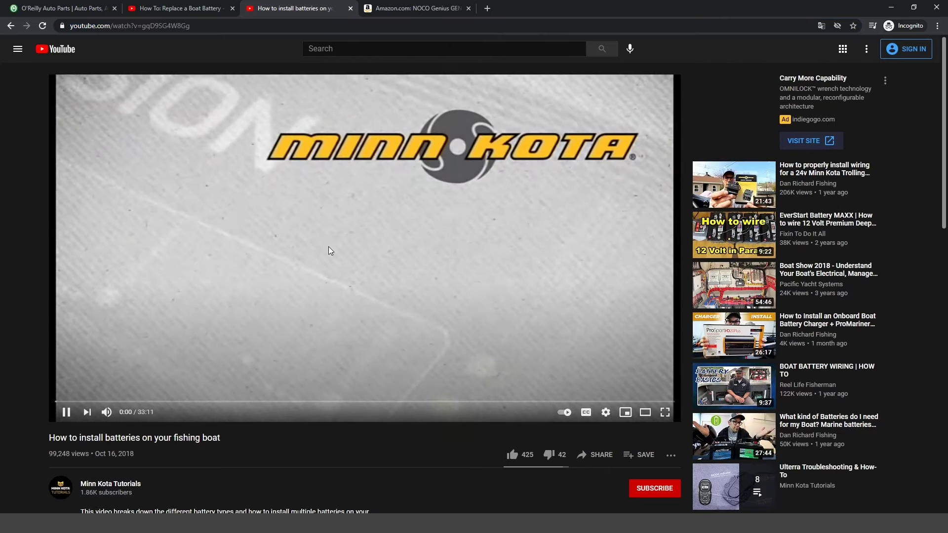
click(328, 247)
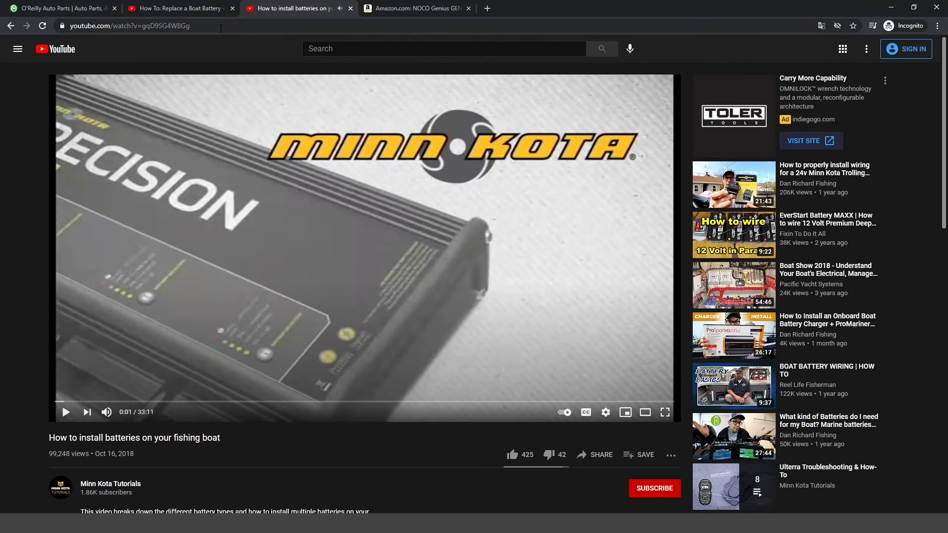
click(219, 29)
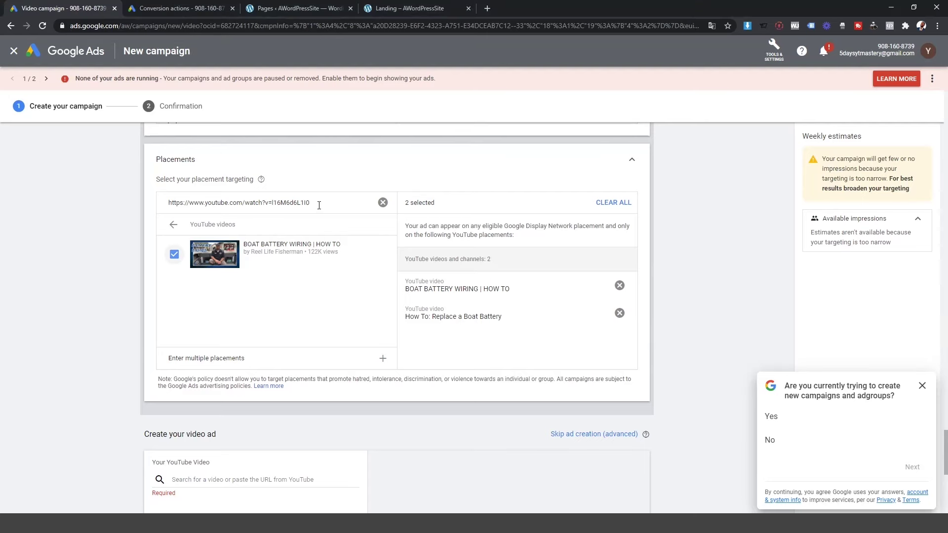
- In Google Ads, search the placements for the copied address and add "How to install batteries on your fishing boat"
triple_click(319, 206)
key(ctrl+v)
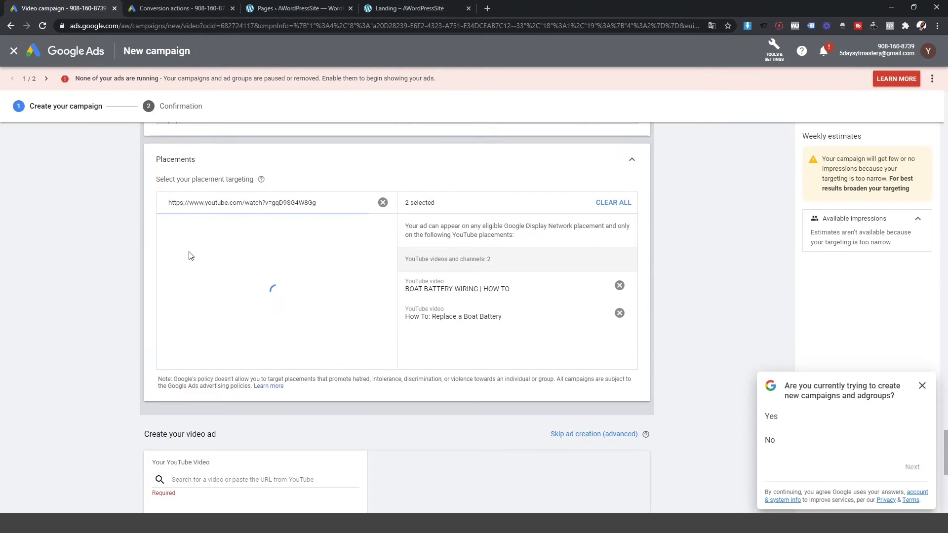
click(174, 254)
scroll(524, 308, down, 2)
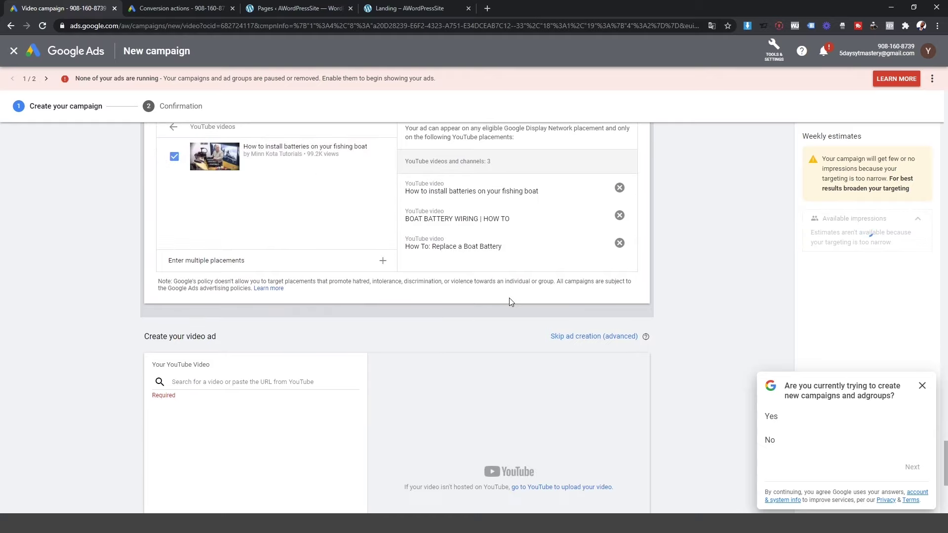
scroll(508, 298, up, 1)
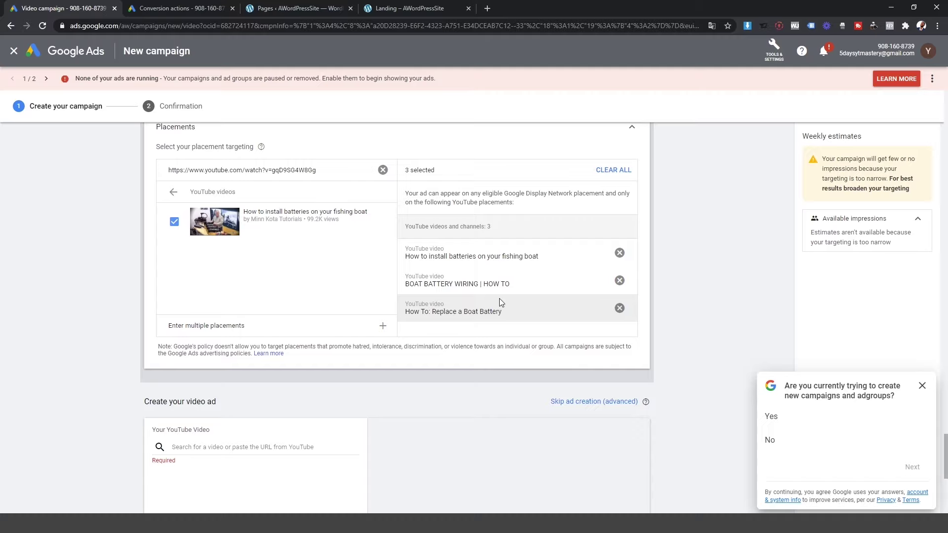
- Go to the video ad's video selection, and review the views and details of NOCO's "All-New. GEN Series Waterproof Onboard Battery Chargers." video on YouTube
scroll(217, 244, down, 5)
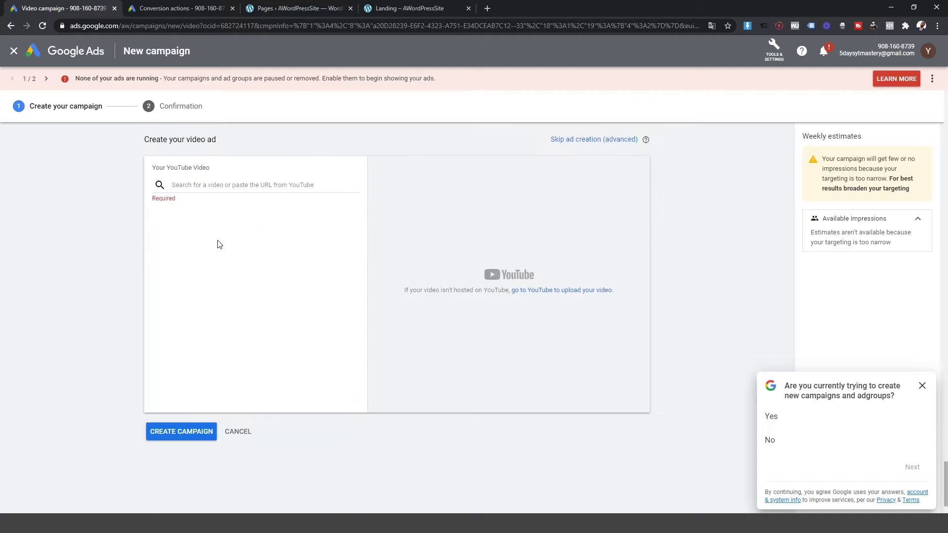
click(219, 186)
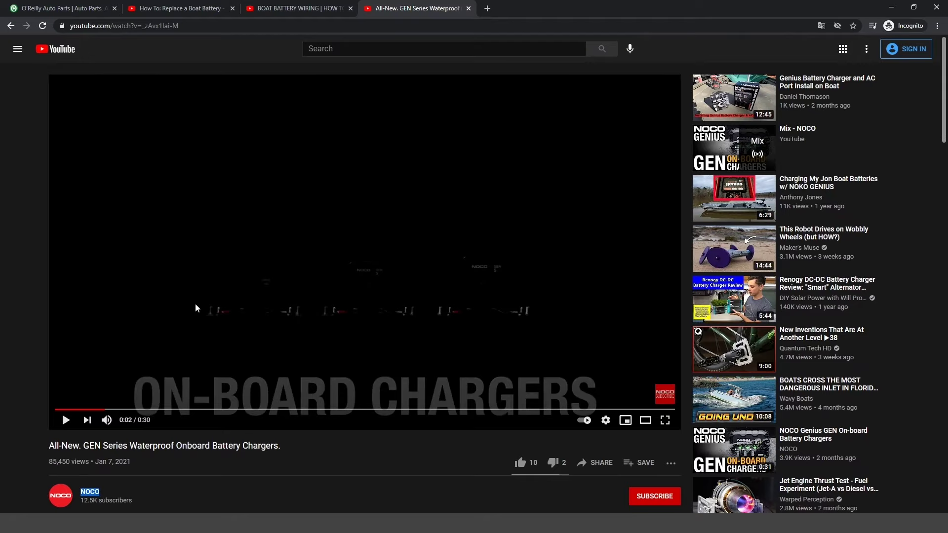
scroll(195, 303, down, 3)
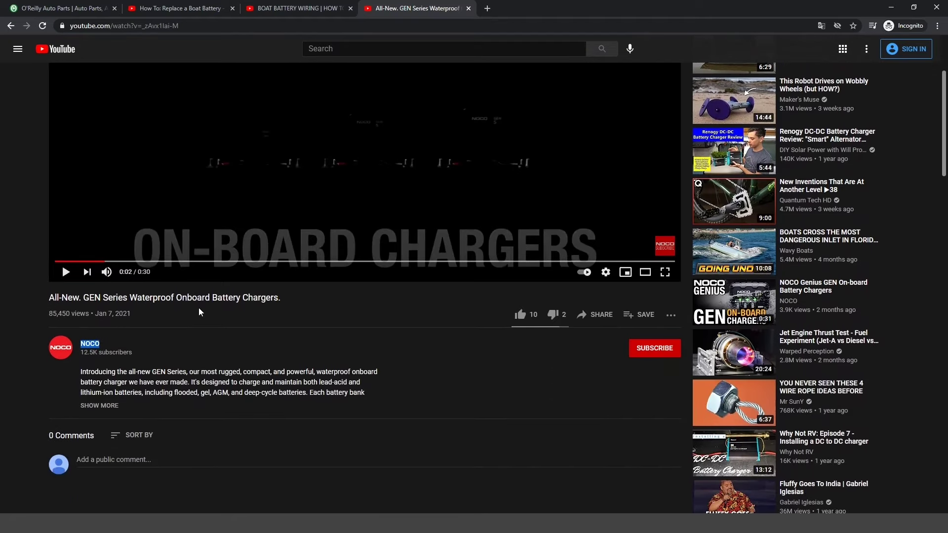
scroll(334, 211, up, 3)
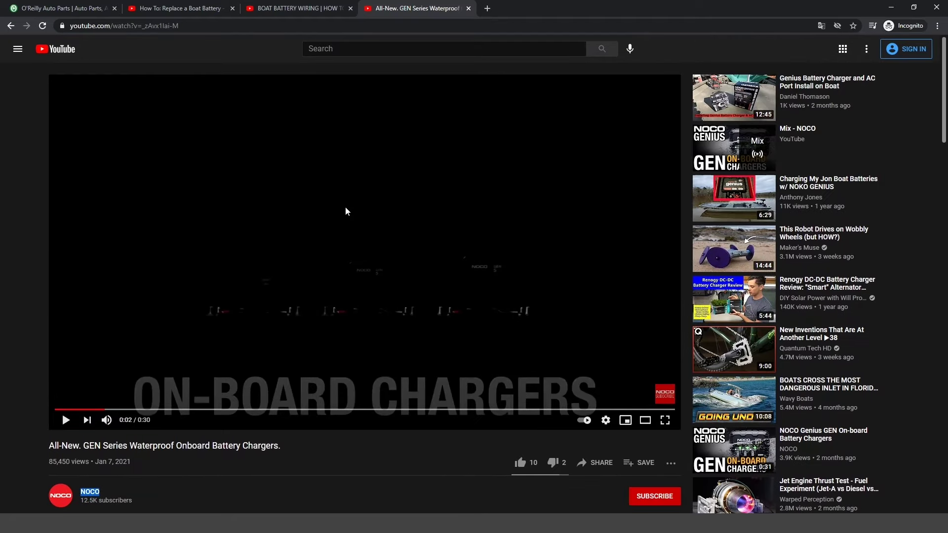
scroll(341, 202, down, 2)
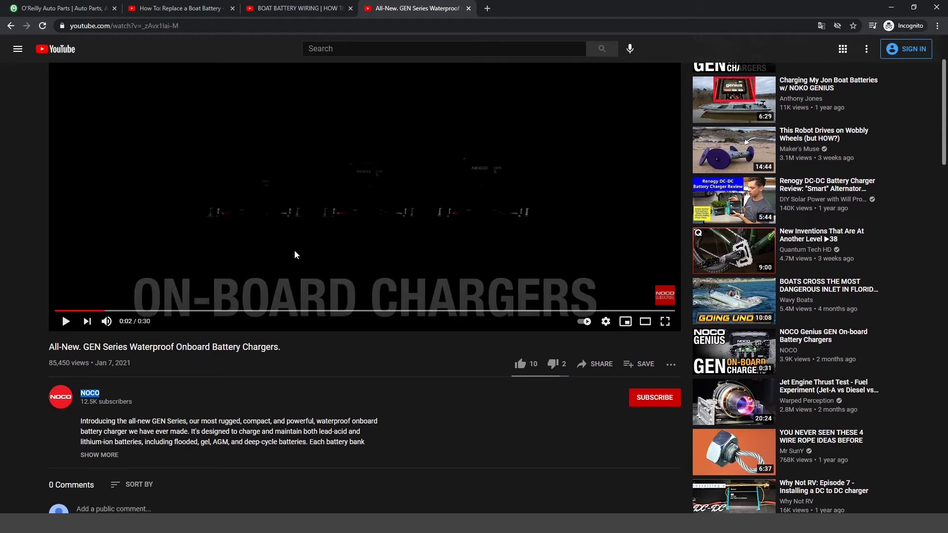
drag(58, 363, 811, 359)
double_click(51, 363)
scroll(51, 363, down, 2)
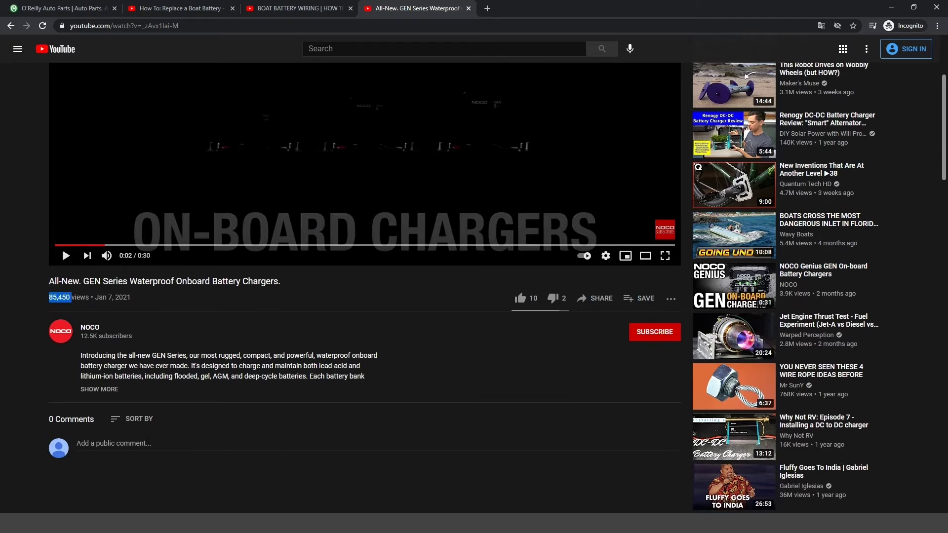
scroll(51, 364, up, 1)
scroll(2, 58, up, 3)
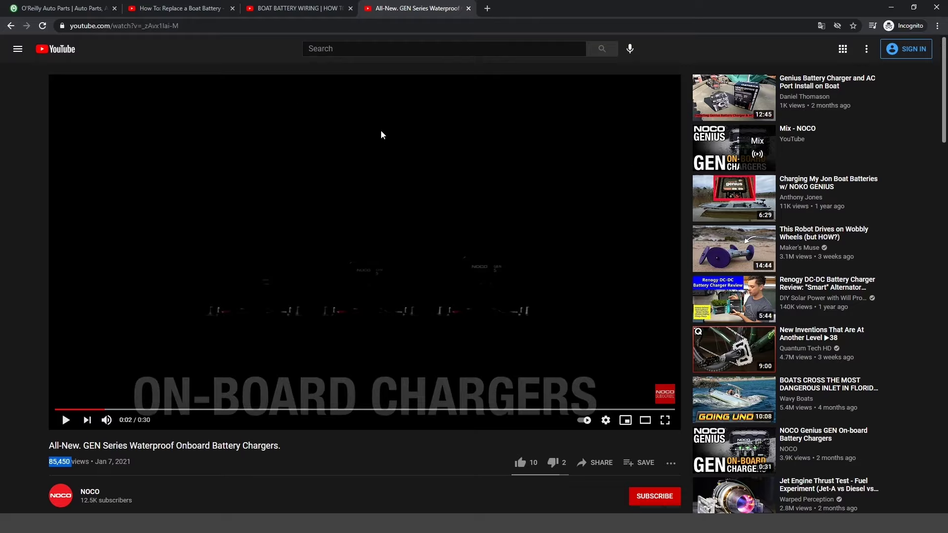
- Copy the NOCO video's address and use it as the YouTube video of the new ad in Google Ads
click(165, 31)
right_click(164, 31)
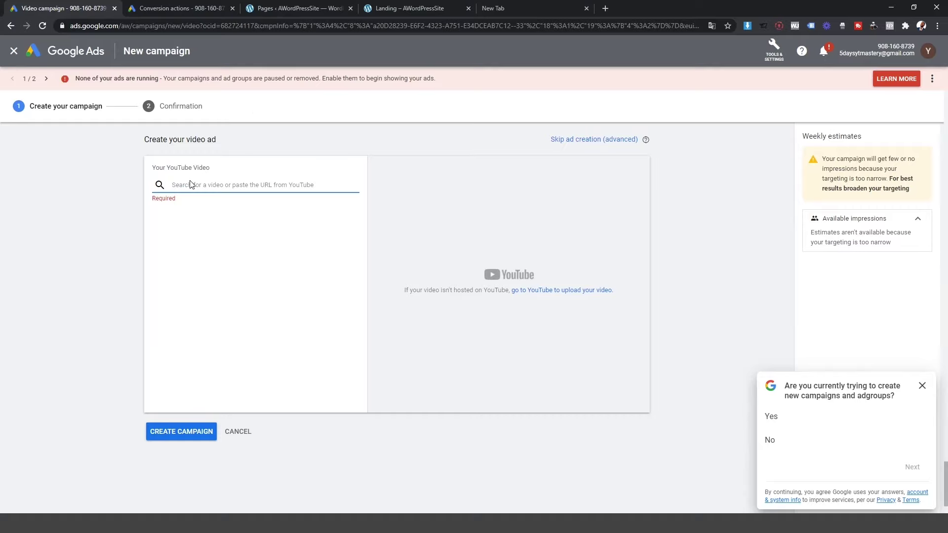
key(ctrl+v)
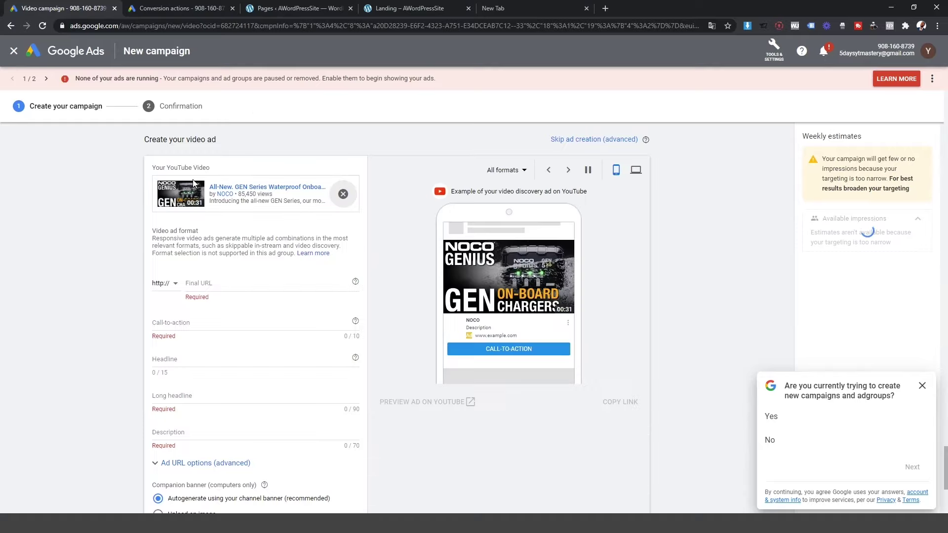
- Set the video ad's call-to-action to "Buy Now"
click(208, 284)
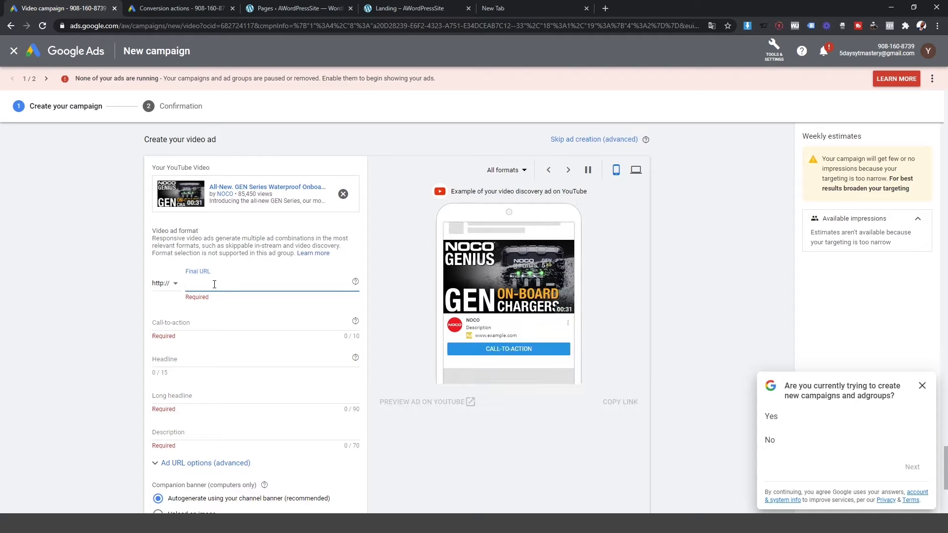
click(198, 322)
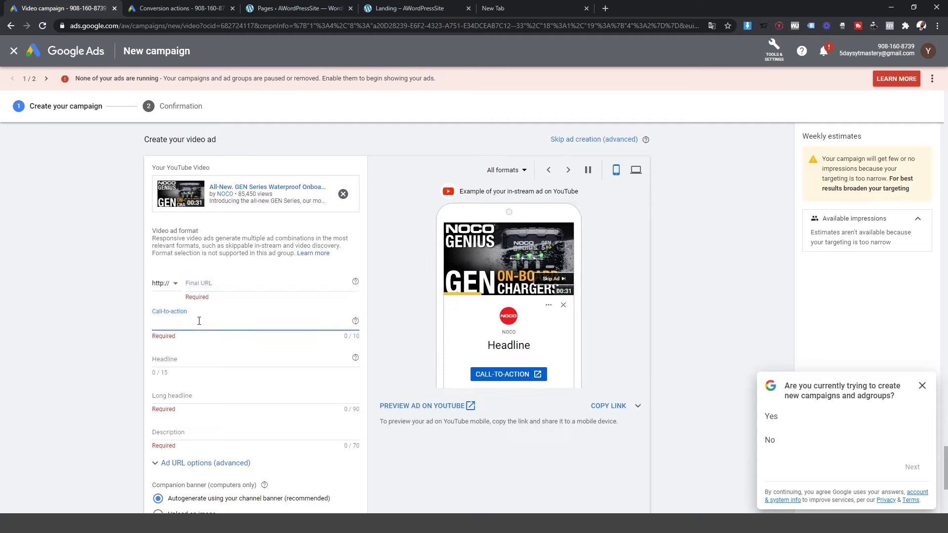
text(Buy Now)
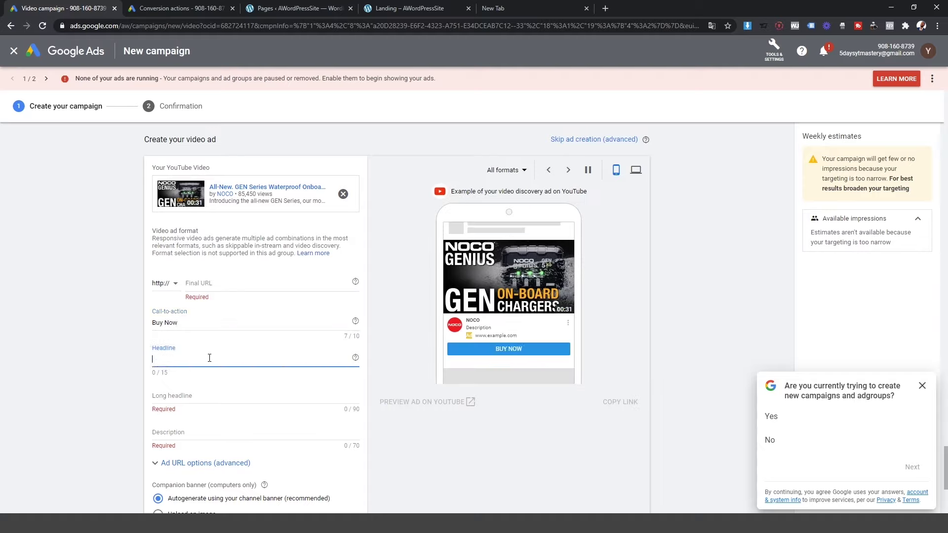
- Change the ad's call-to-action to "Learn More" and enter "Click to learn" as the headline
drag(200, 324, 126, 324)
text(Learn More)
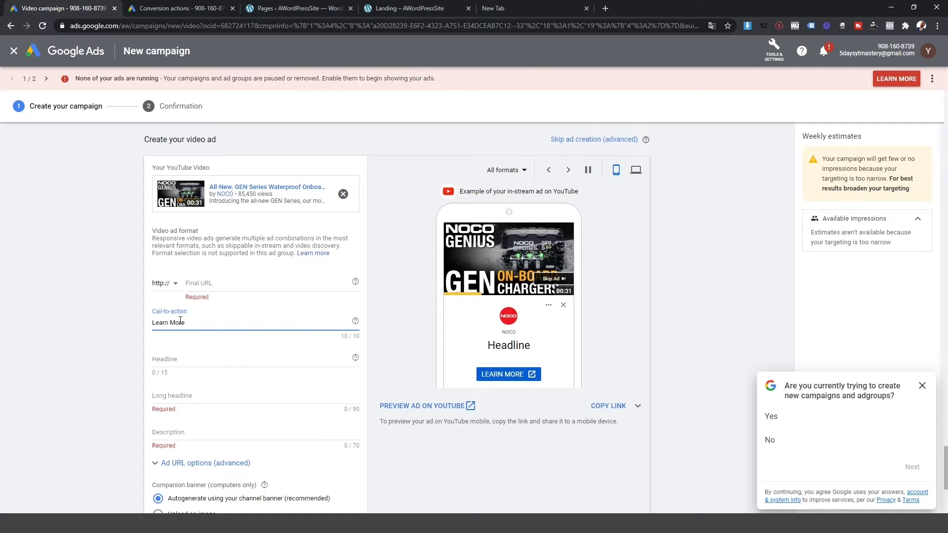
click(185, 360)
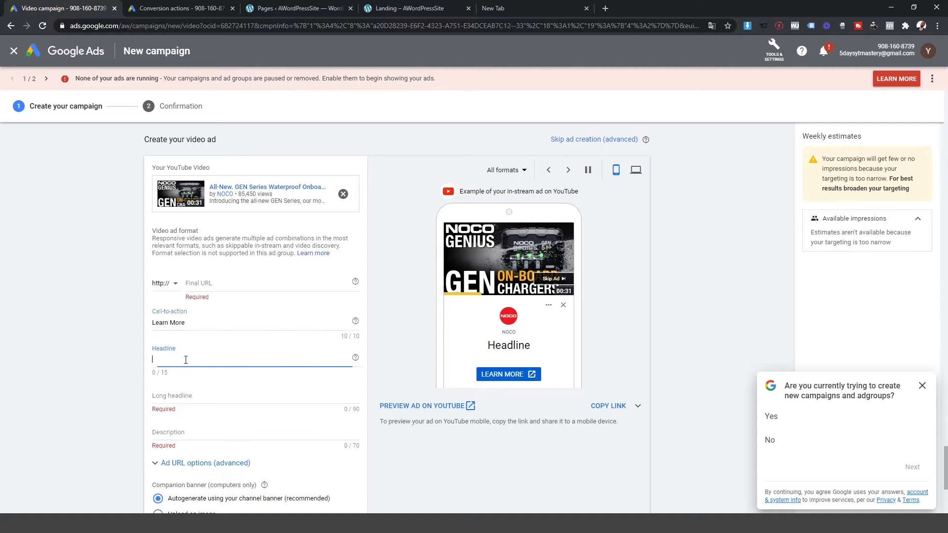
text(Click to learn)
- Paste the copied product title as the long headline and shorten it to "NOCO Genius GEN5X2, 2-Bank, 10-Amp (5-Amp Per Bank) Fully-Automatic Smart Marine"
scroll(182, 346, down, 1)
click(172, 346)
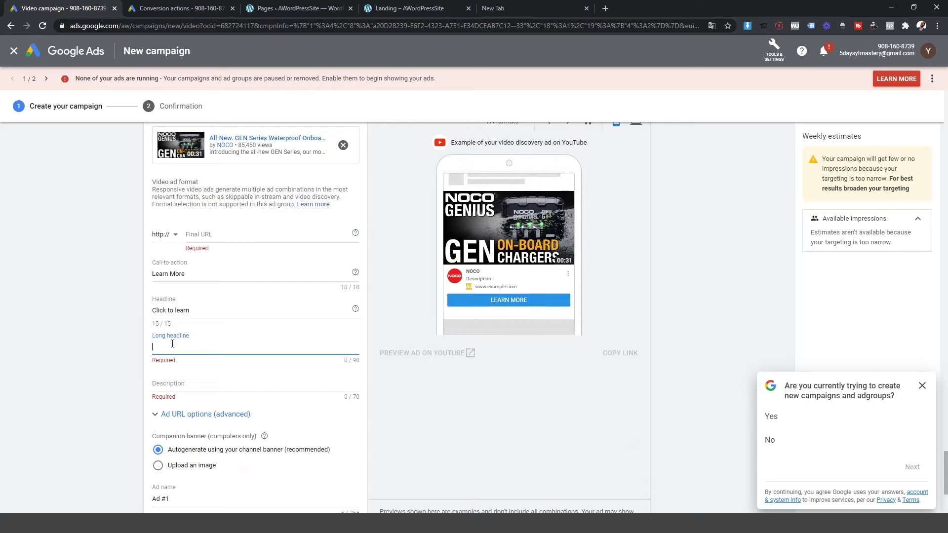
key(ctrl+v)
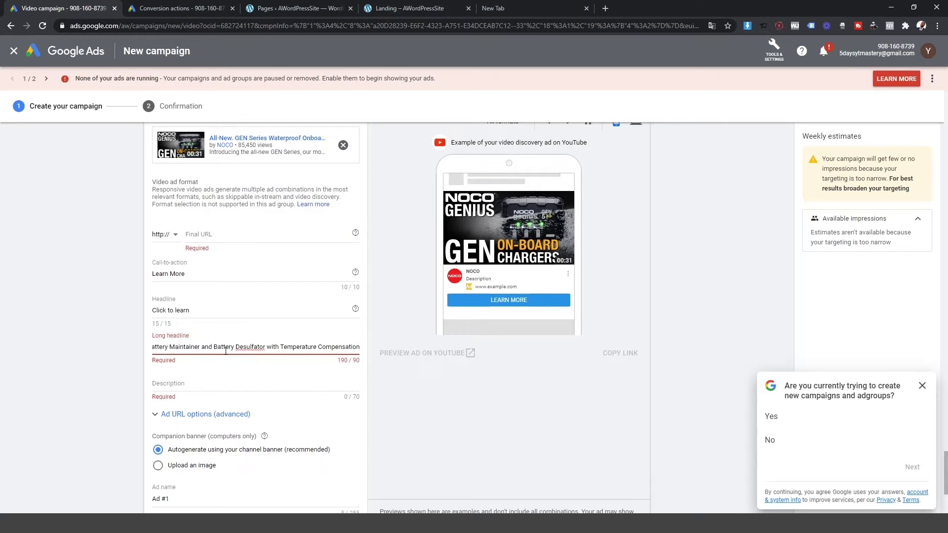
drag(232, 346, 365, 347)
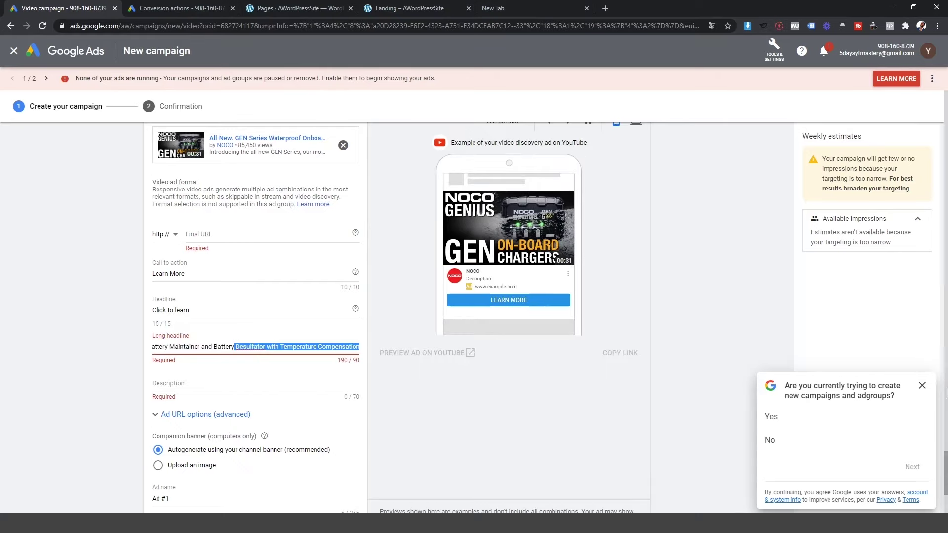
key(BackSpace)
key(BackSpace)
key(BackSpace)
key(BackSpace)
key(BackSpace)
key(BackSpace)
key(BackSpace)
key(BackSpace)
key(BackSpace)
key(BackSpace)
key(BackSpace)
key(BackSpace)
key(BackSpace)
key(BackSpace)
key(BackSpace)
key(BackSpace)
key(BackSpace)
key(BackSpace)
key(BackSpace)
key(BackSpace)
key(BackSpace)
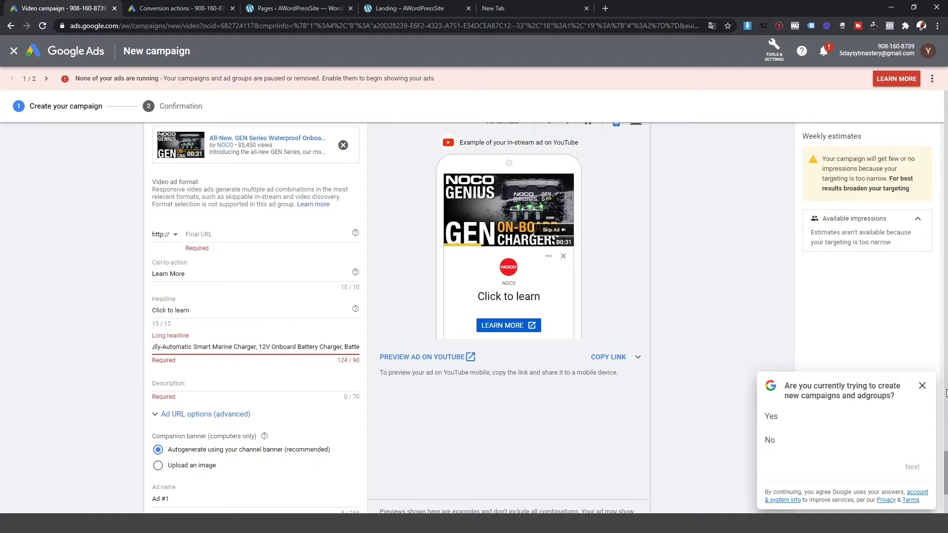
key(BackSpace)
key(BackSpace)
key(BackSpace)
key(BackSpace)
key(BackSpace)
key(BackSpace)
key(BackSpace)
key(BackSpace)
key(BackSpace)
key(BackSpace)
key(BackSpace)
key(BackSpace)
key(BackSpace)
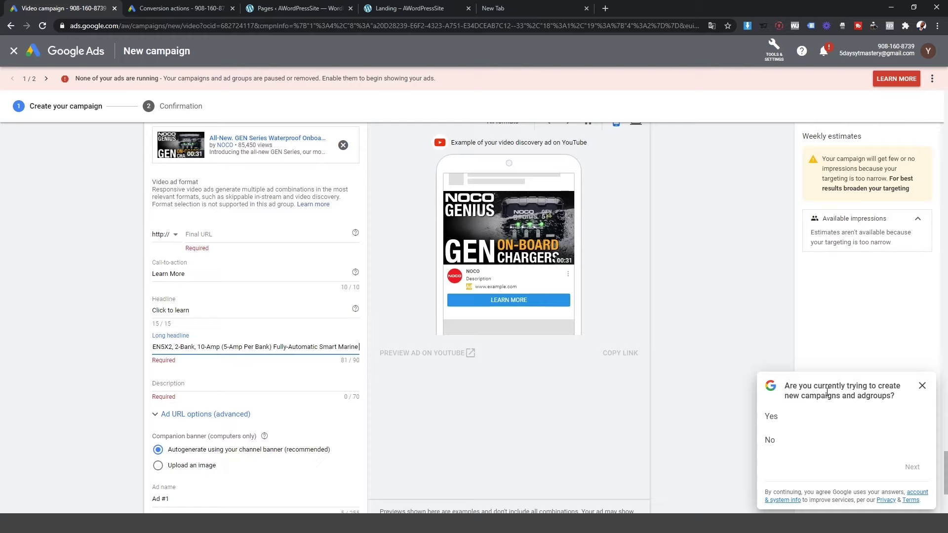
- Check the image upload option for the companion banner and switch back to autogenerating it from the channel banner
click(223, 386)
scroll(286, 397, down, 3)
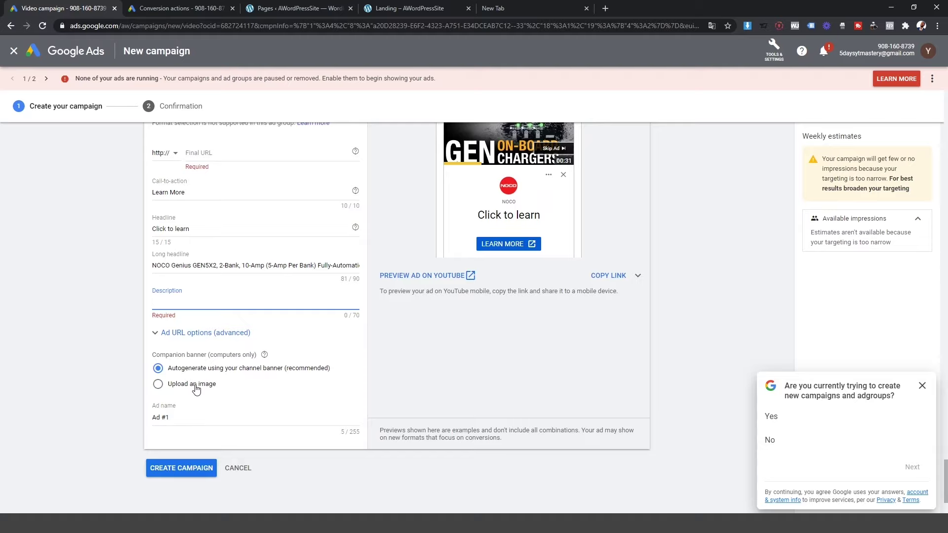
click(196, 387)
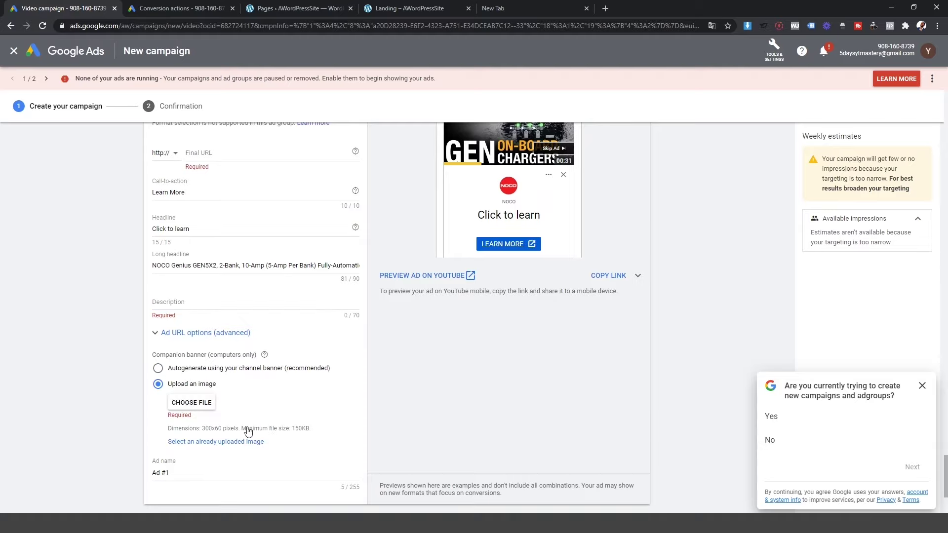
click(158, 368)
- Pause the ad preview rotation, step through the mobile in-stream and video discovery examples, and view the desktop preview
scroll(291, 380, up, 2)
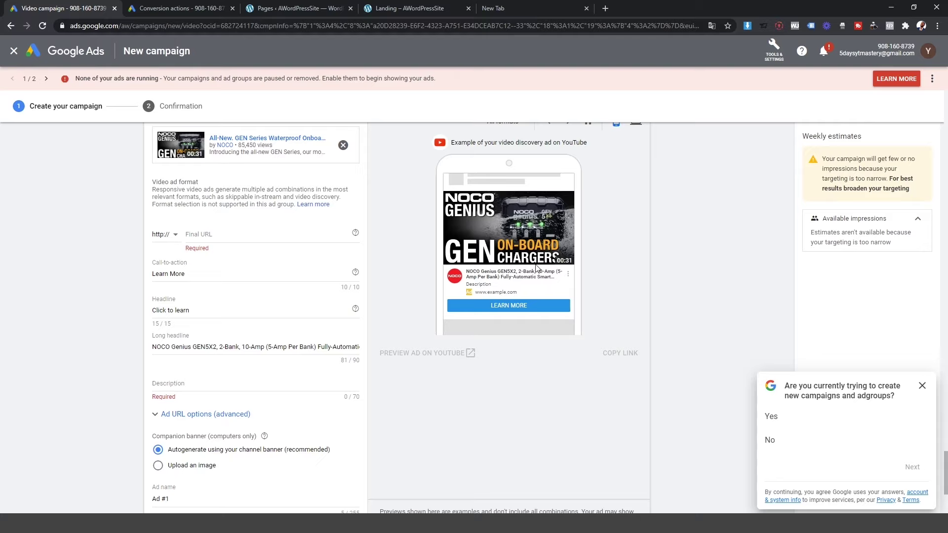
scroll(538, 270, up, 2)
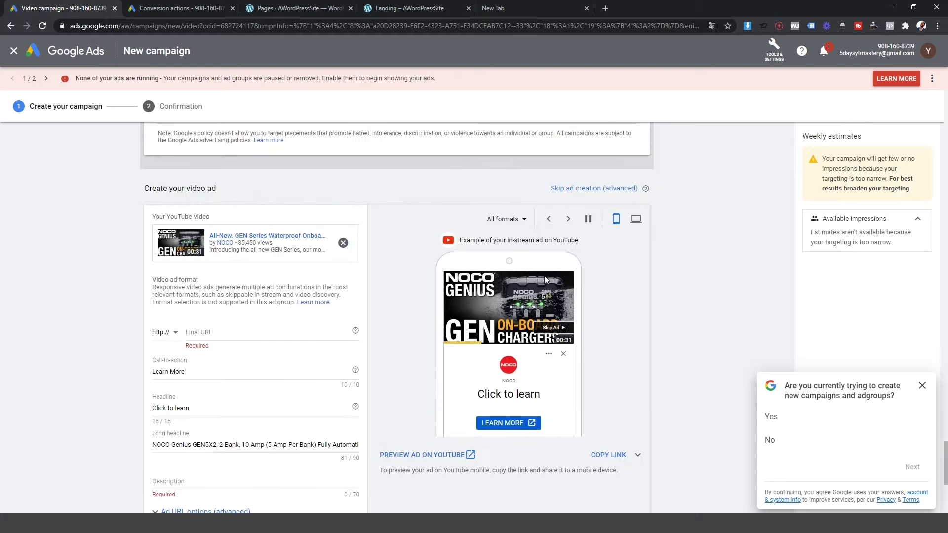
click(590, 227)
click(569, 220)
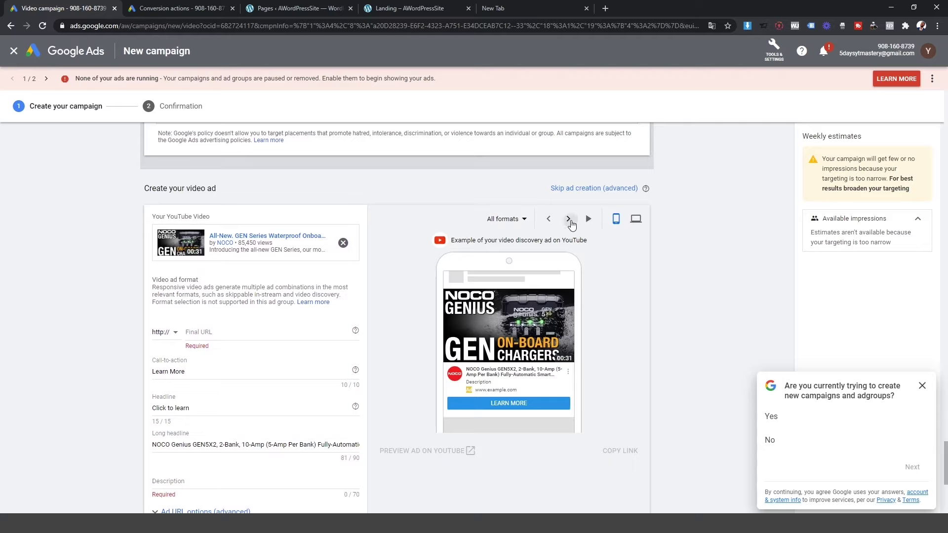
click(570, 222)
click(570, 222)
click(570, 222)
click(570, 221)
click(636, 219)
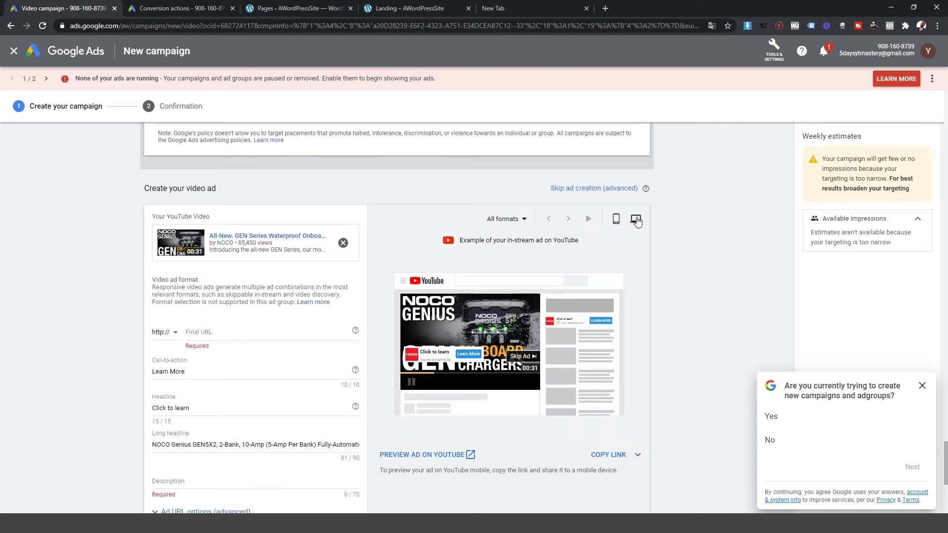
- Preview the ad on YouTube and follow its "Learn More" call-to-action to check where the click leads
click(435, 454)
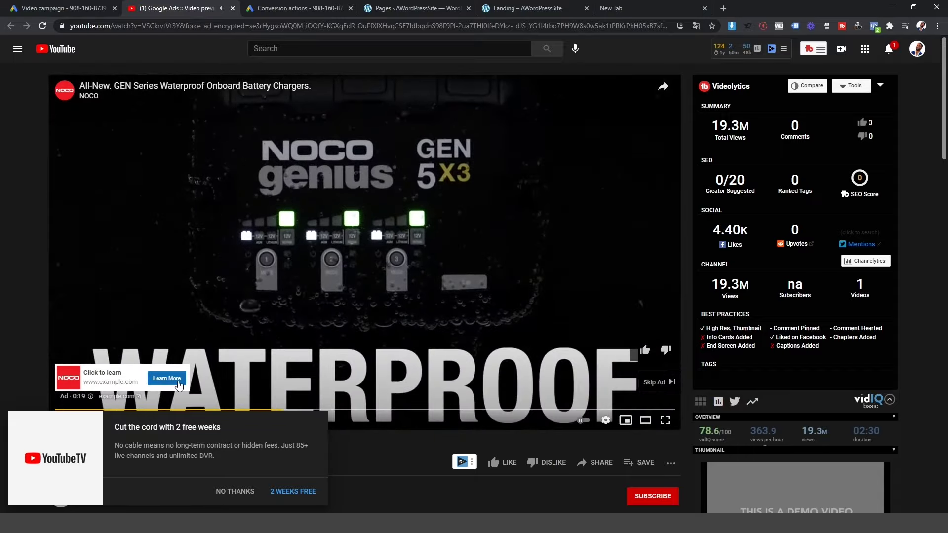
click(165, 380)
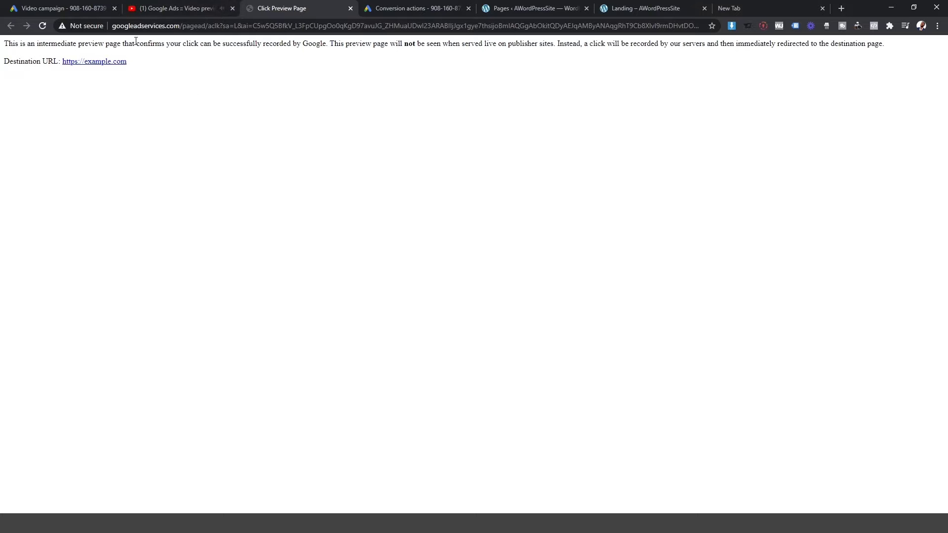
click(150, 1)
- Copy the address of the Amazon NOCO Genius GEN5X2 product page and use it as the ad's final URL in Google Ads
click(59, 8)
click(248, 336)
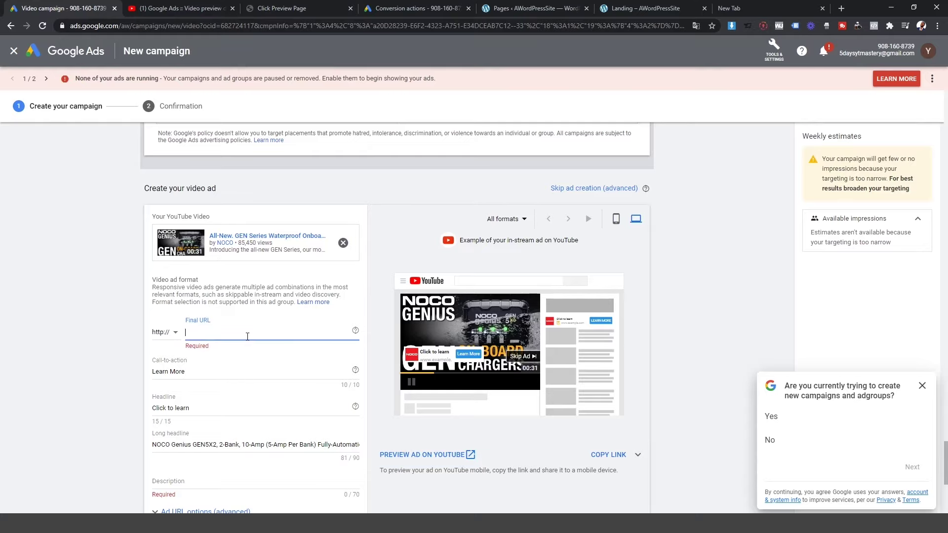
key(ctrl+v)
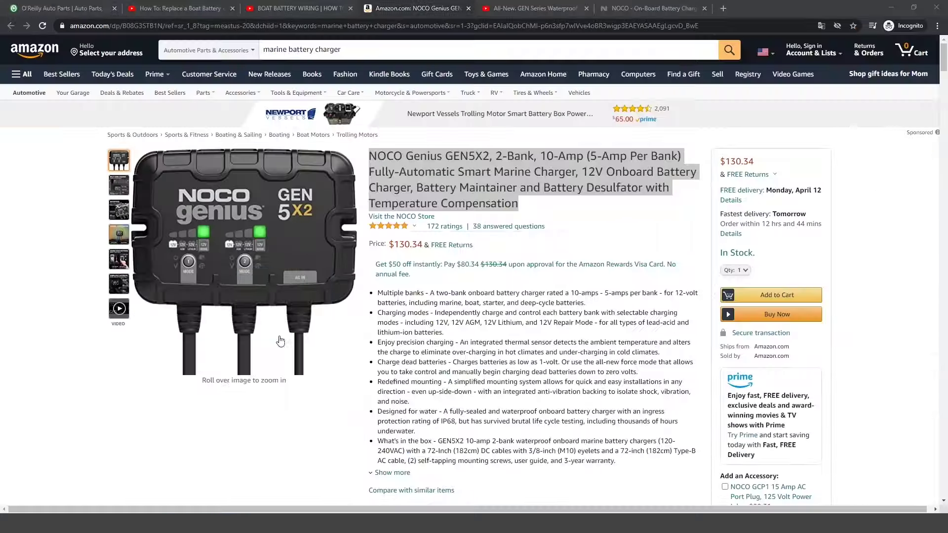
double_click(290, 27)
key(ctrl+a)
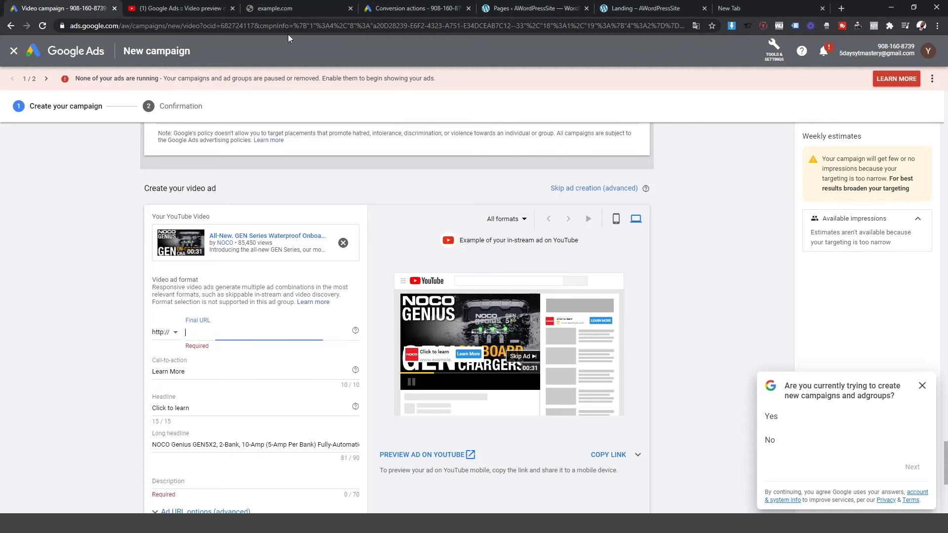
click(233, 330)
key(ctrl+v)
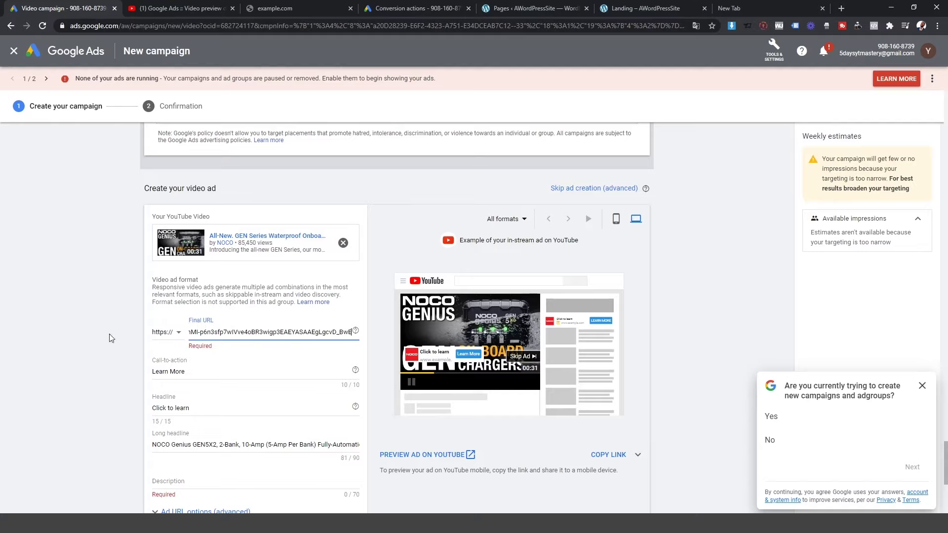
- Enter "Multiple banks -" as the video ad's description
scroll(369, 318, down, 5)
scroll(367, 318, down, 2)
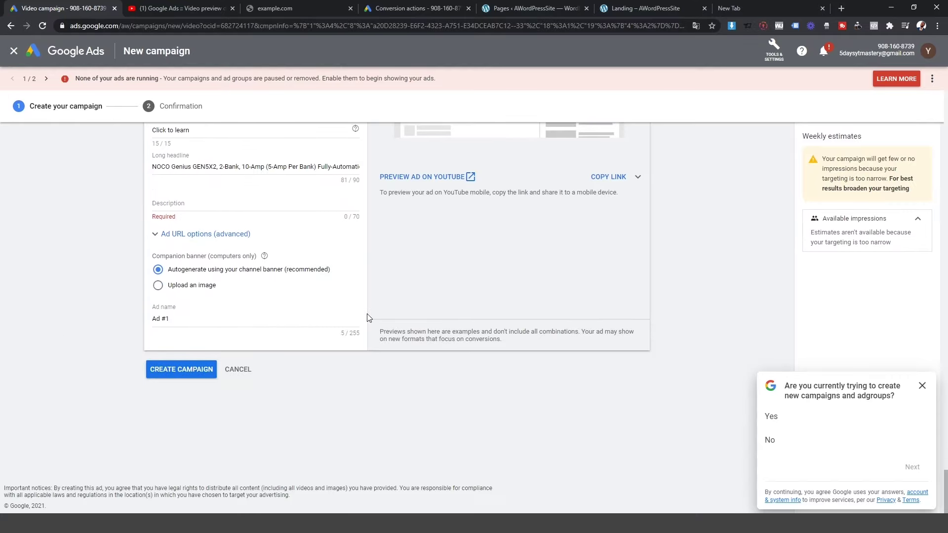
click(198, 224)
text(Multiple banks -)
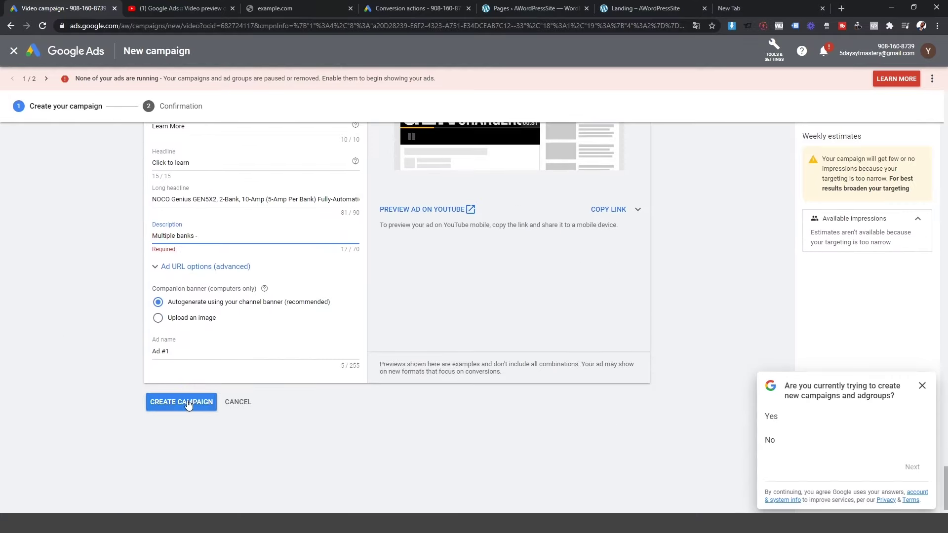
- Create the campaign, dismiss the survey about creating campaigns, and continue to the new campaign
click(187, 403)
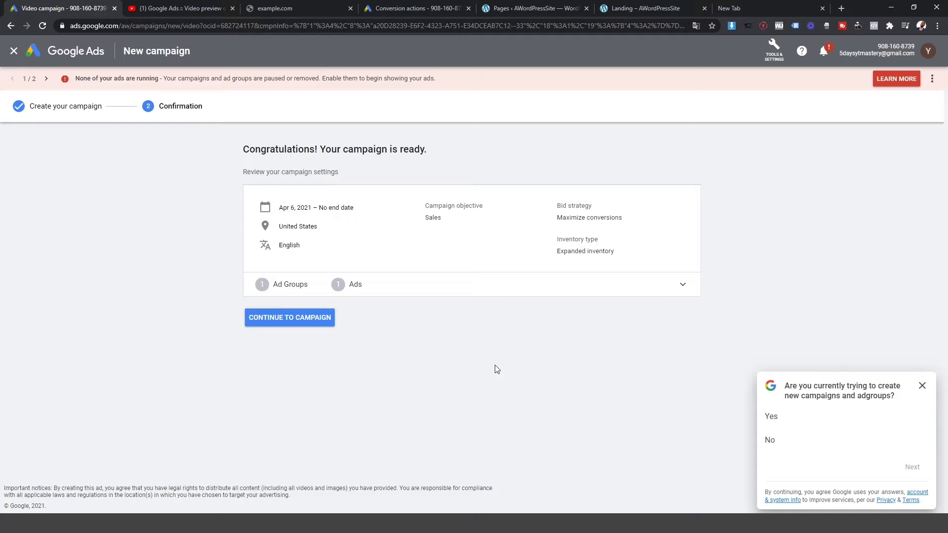
click(922, 387)
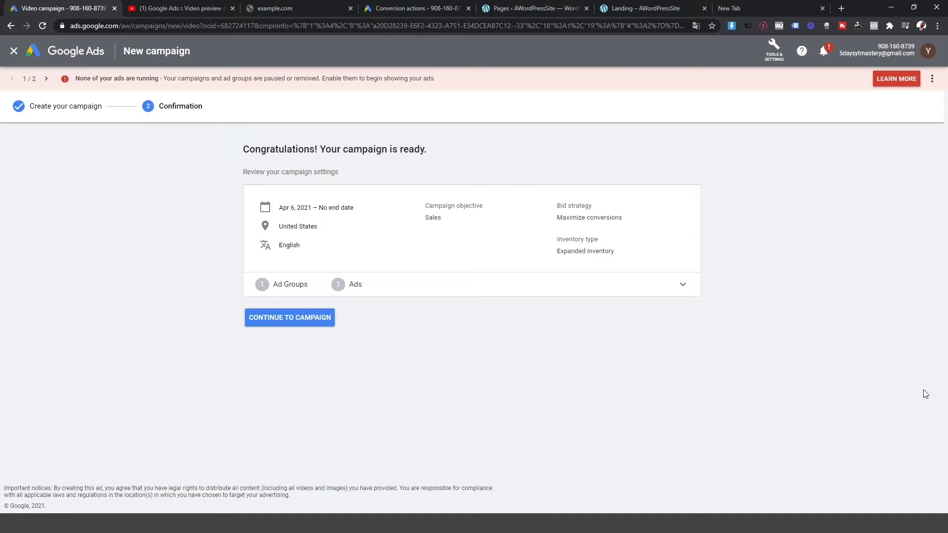
click(305, 328)
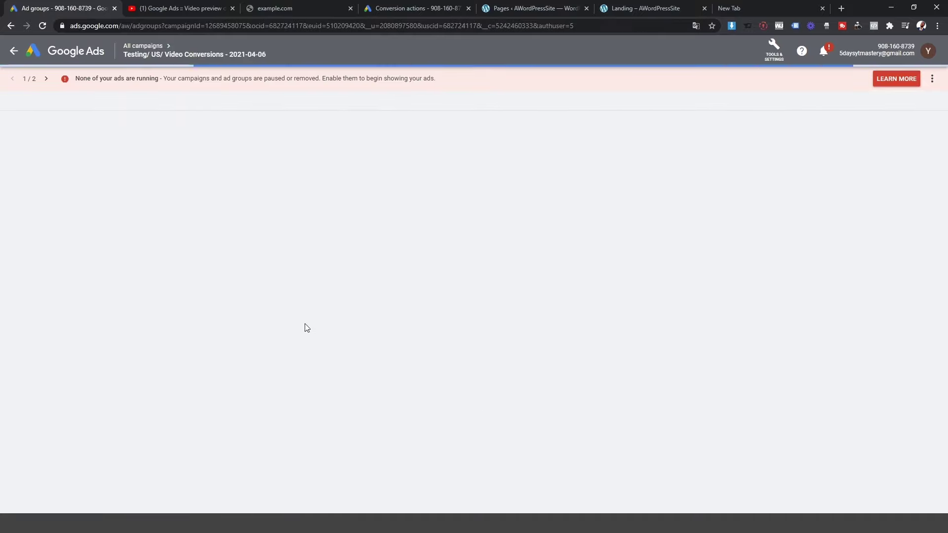